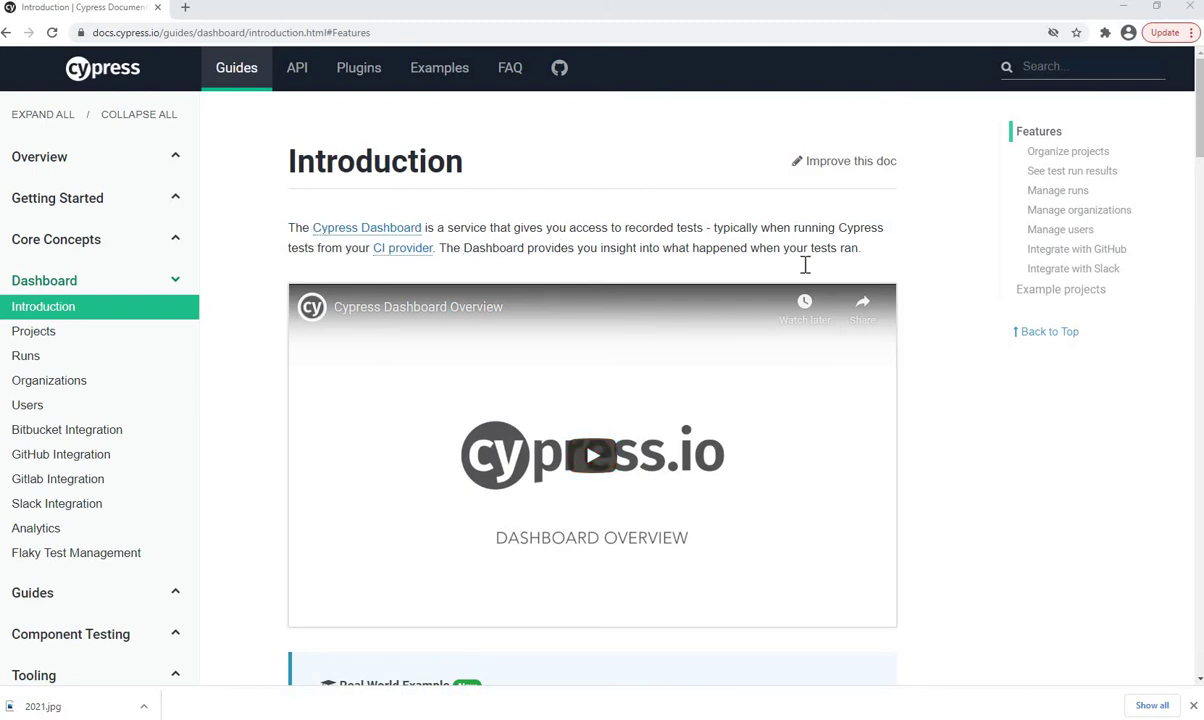
Review the Cypress Dashboard introduction, covering the features for organizing projects, seeing test run results and managing runs
scroll(752, 471, "down", 4)
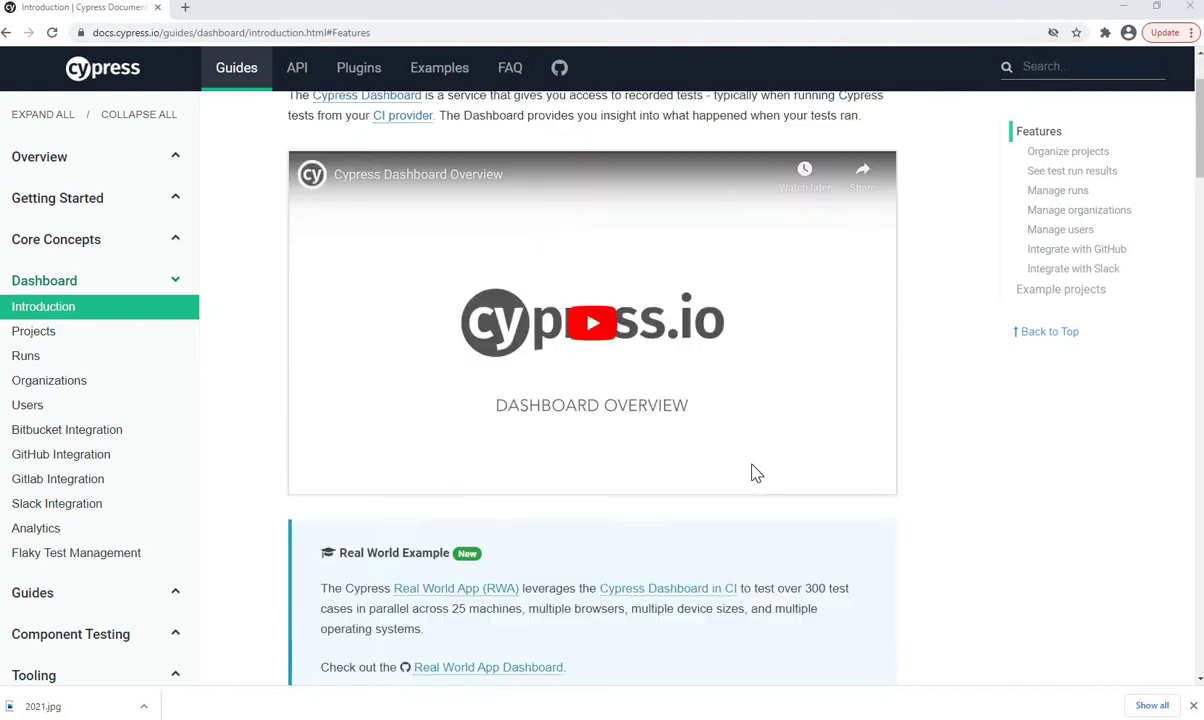
scroll(651, 486, "down", 2)
scroll(652, 488, "down", 2)
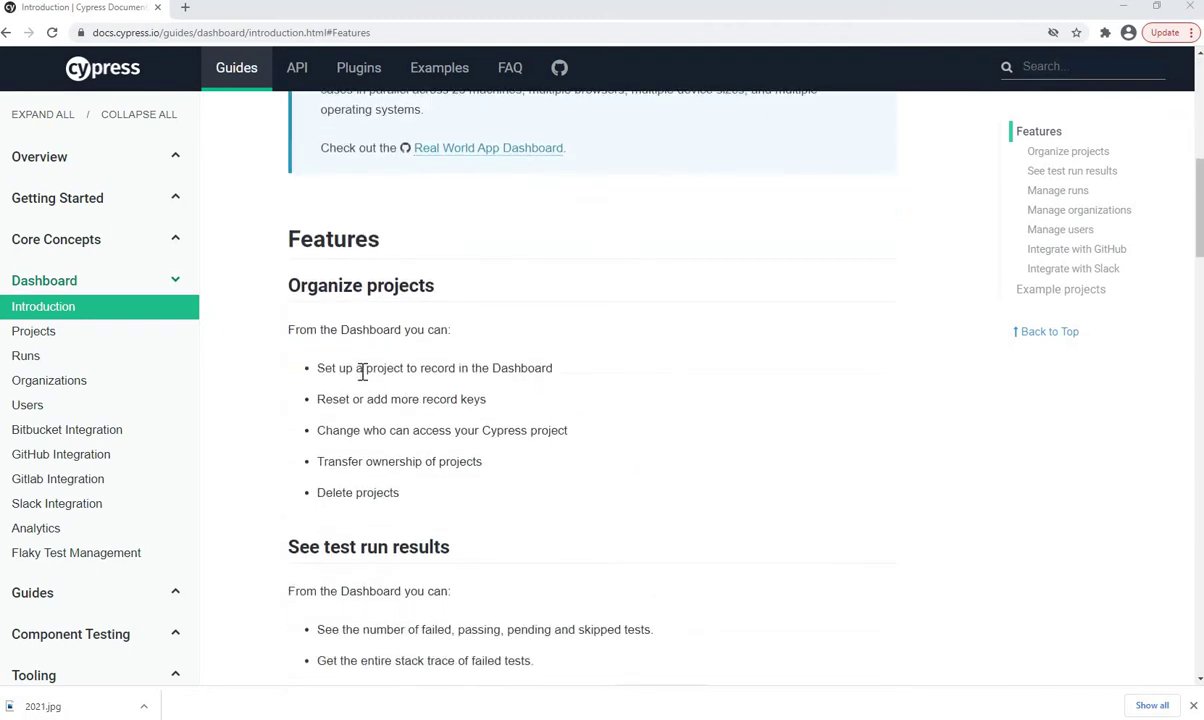
left_click_drag(376, 335, 450, 331)
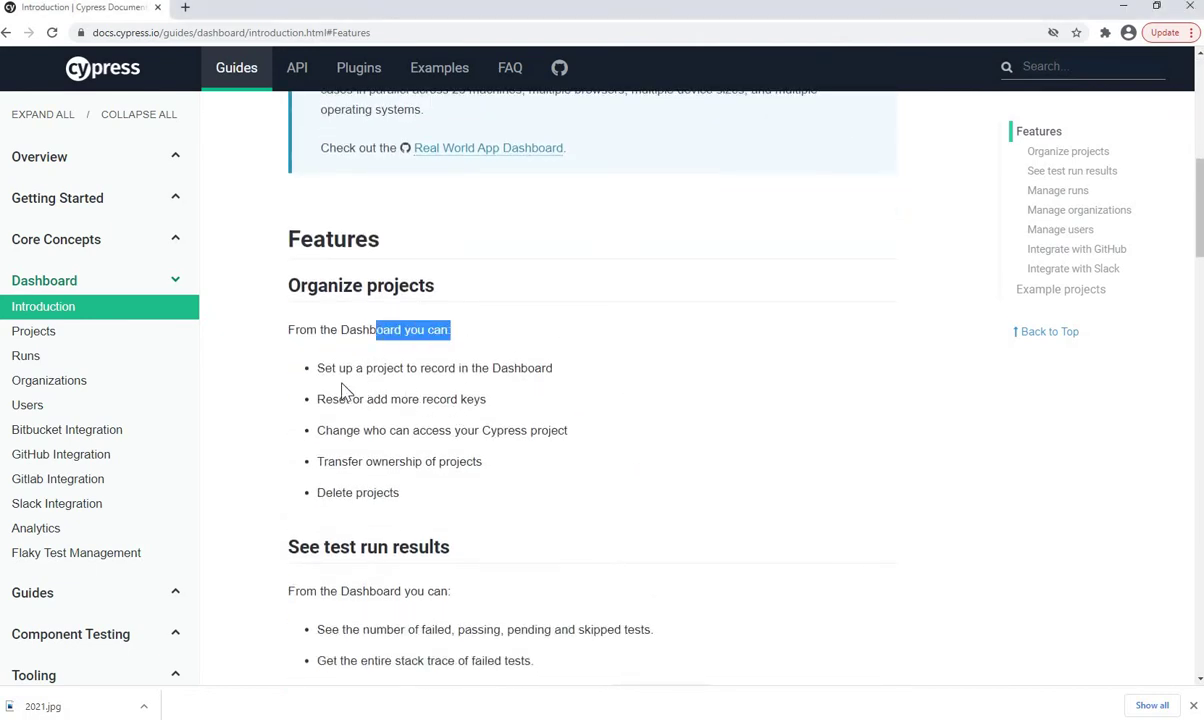
left_click_drag(354, 368, 407, 370)
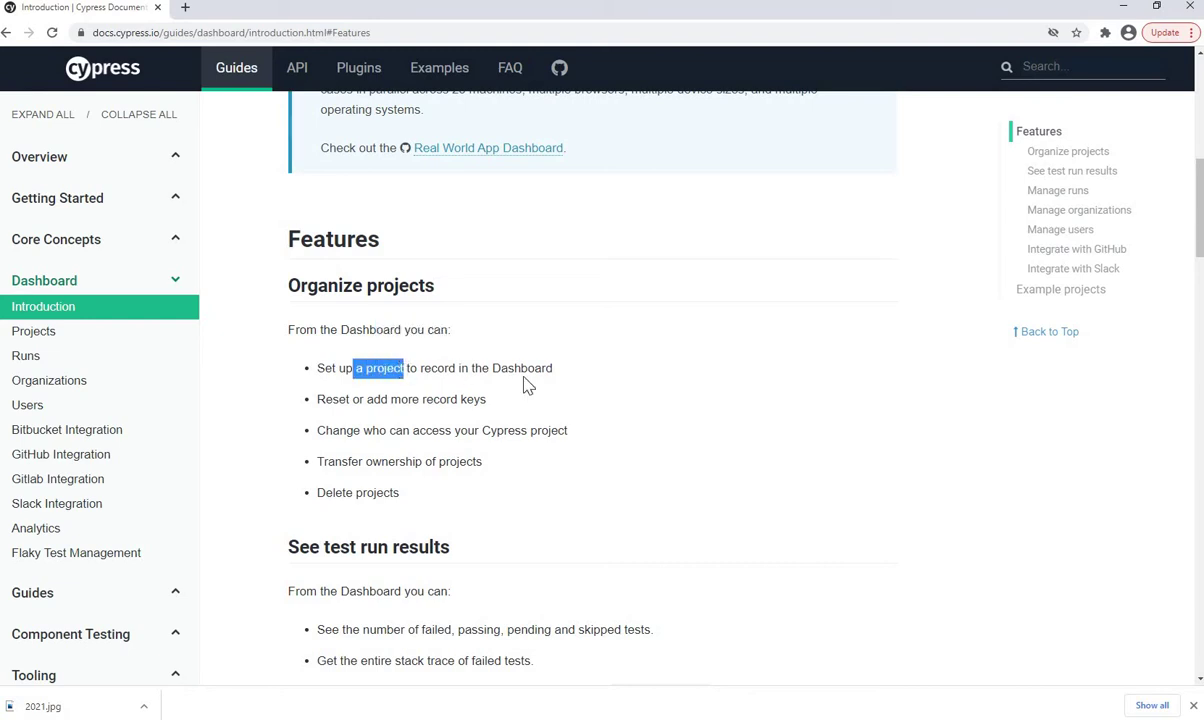
left_click(470, 378)
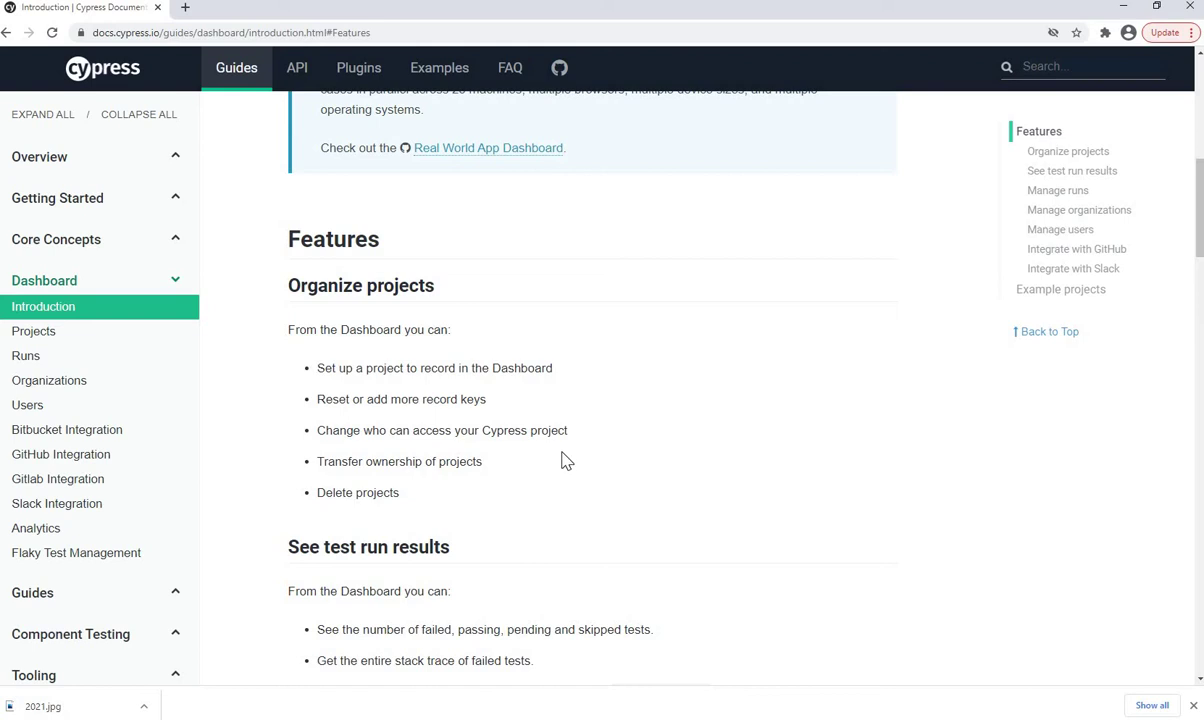
scroll(568, 452, "down", 2)
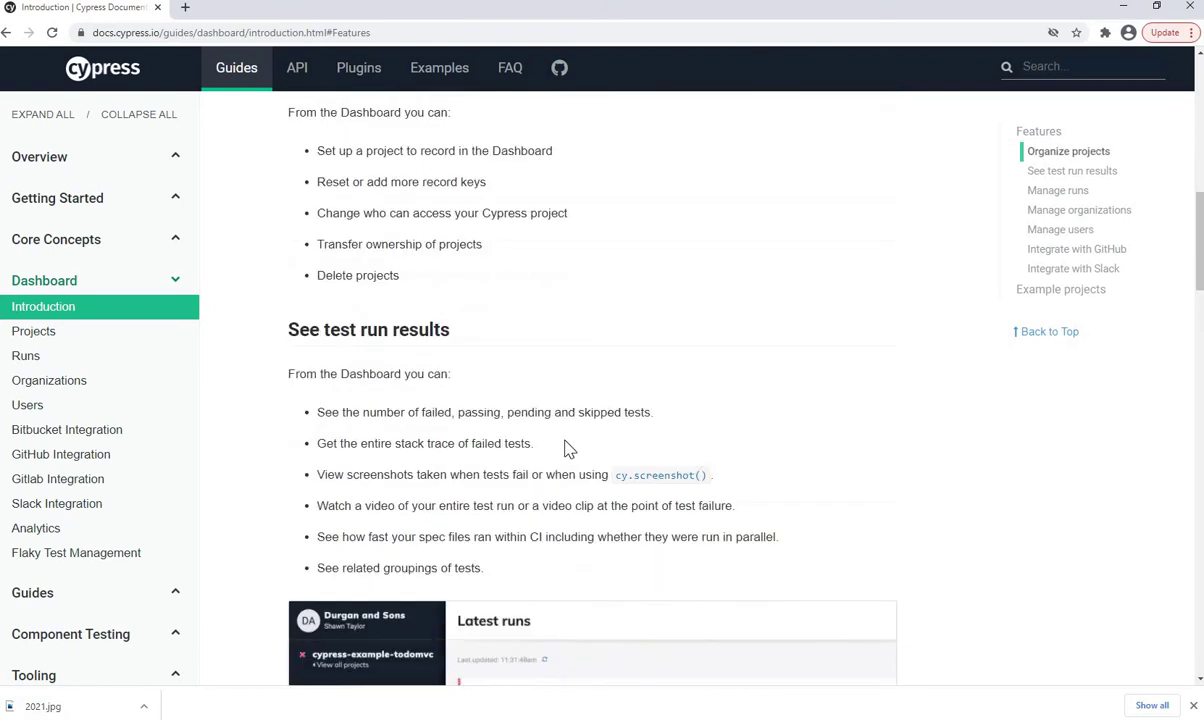
scroll(575, 465, "down", 4)
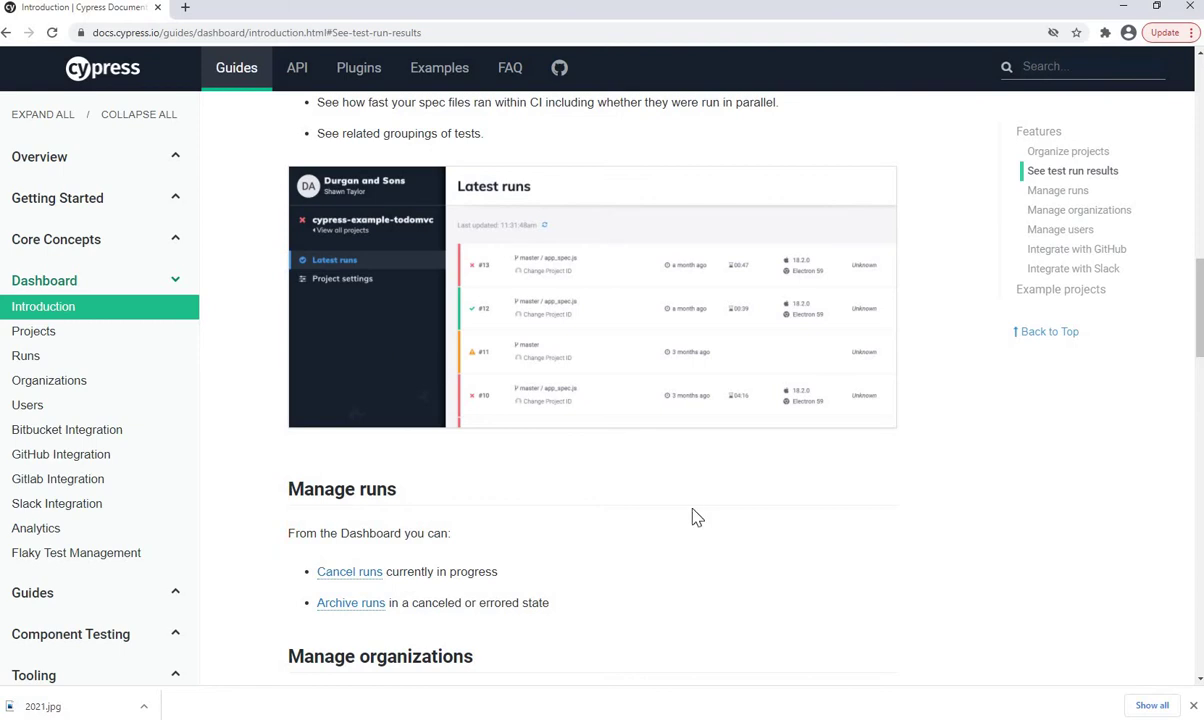
scroll(712, 505, "down", 1)
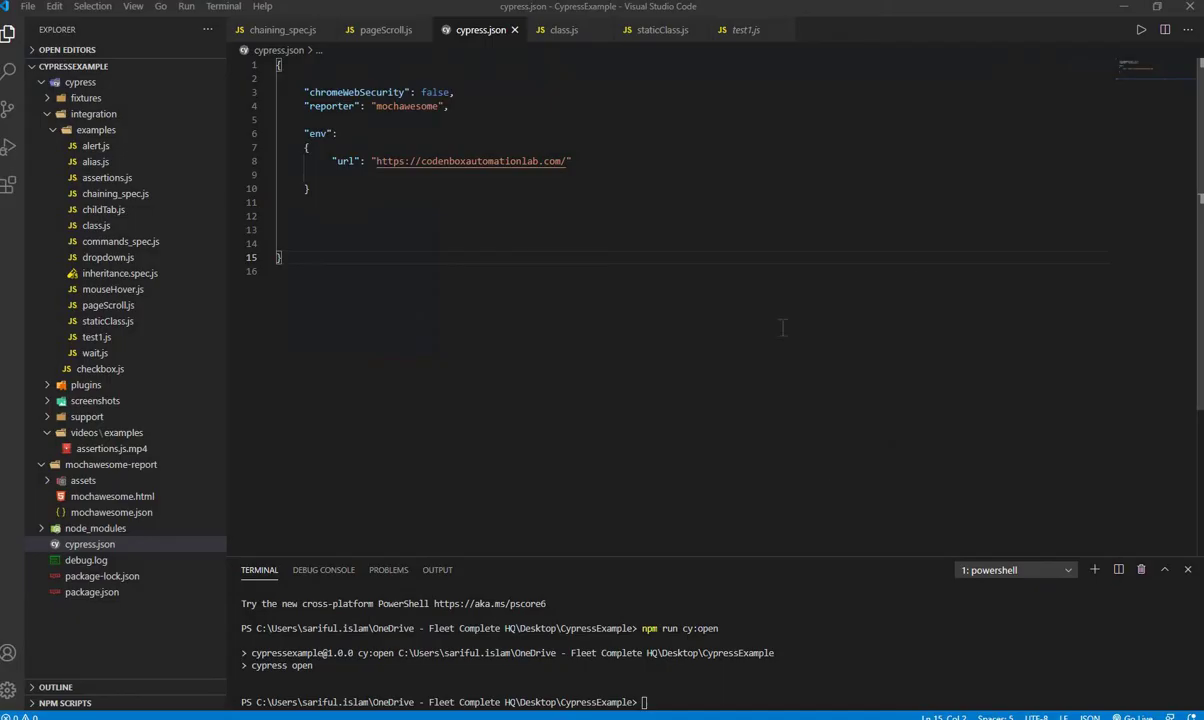
Switch to Visual Studio Code and launch the Cypress test runner from a new terminal with npm run cy:open
key("alt+Tab")
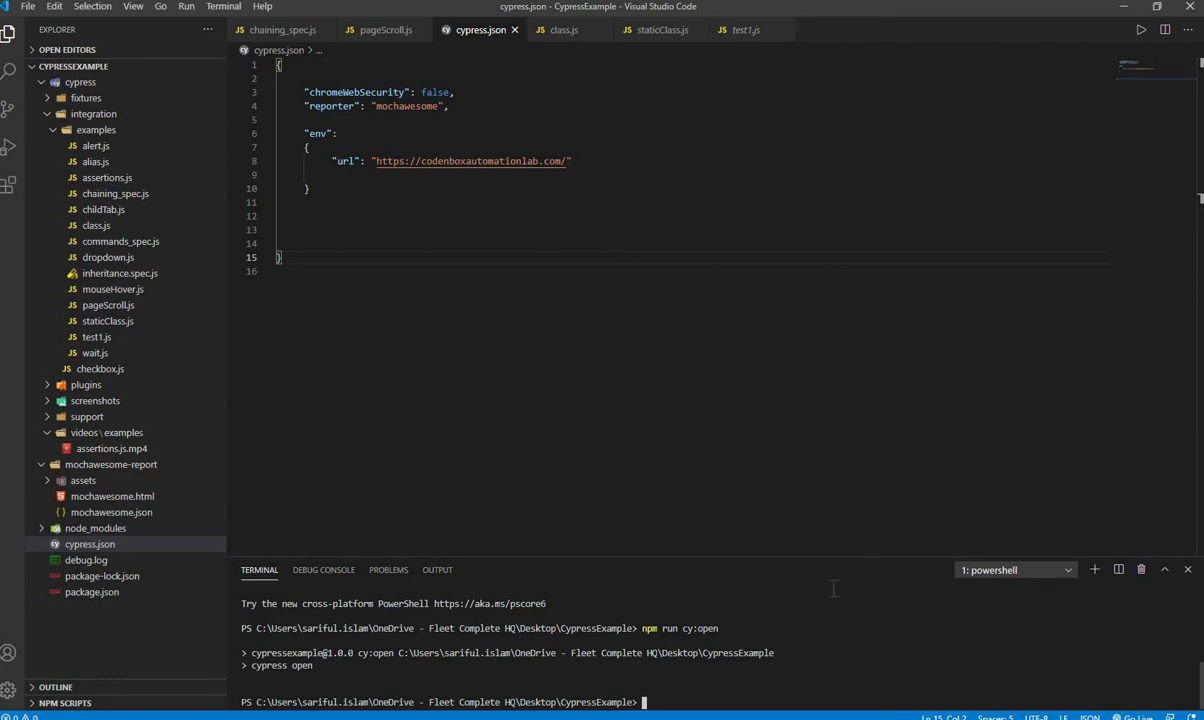
key("ctrl+shift+grave")
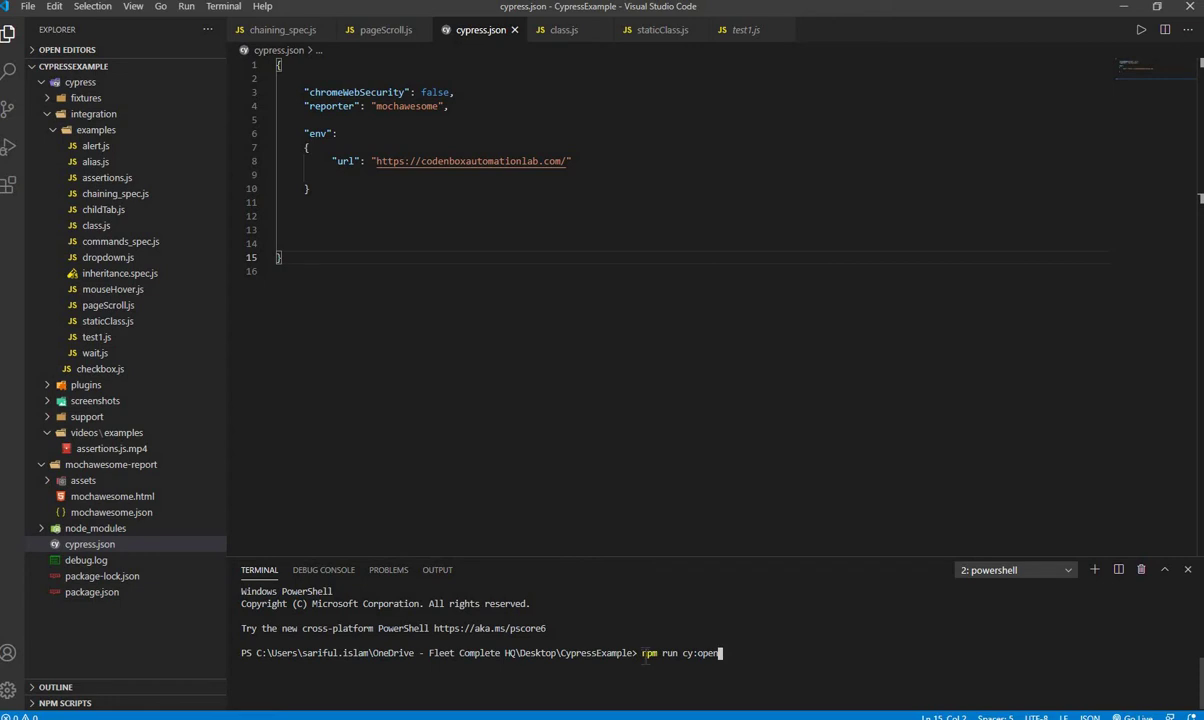
key("Return")
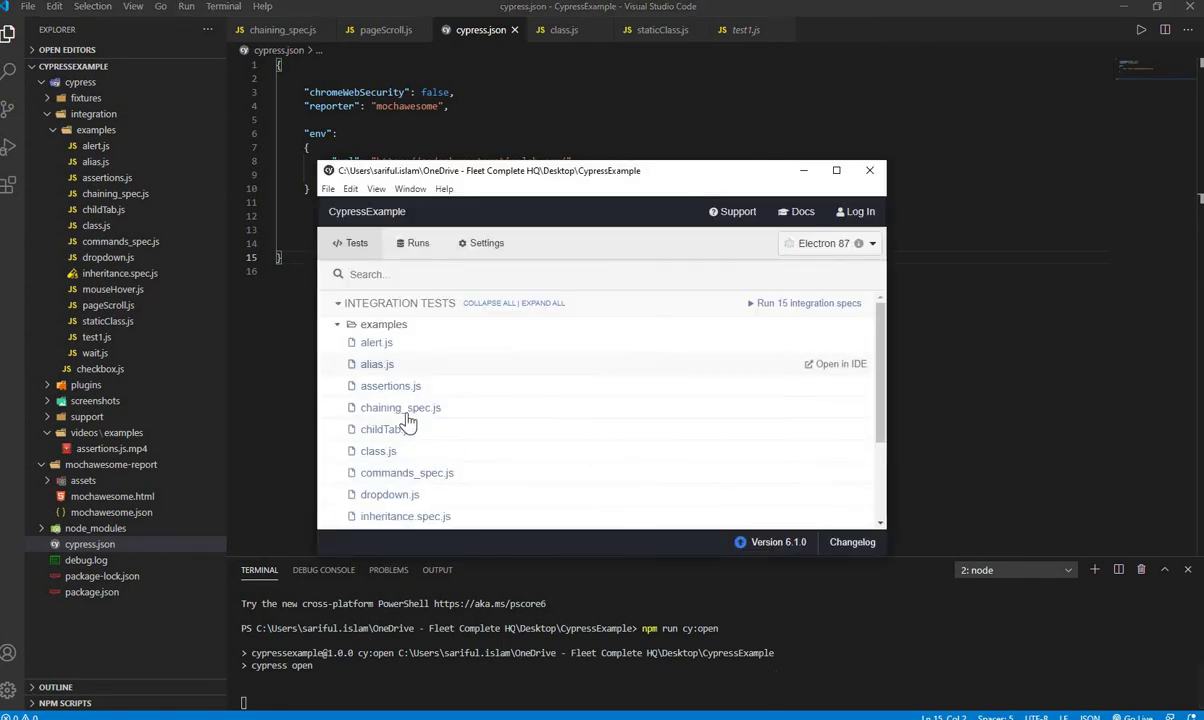
Look through the project's integration test list and its settings categories in the Cypress test runner
scroll(418, 505, "down", 3)
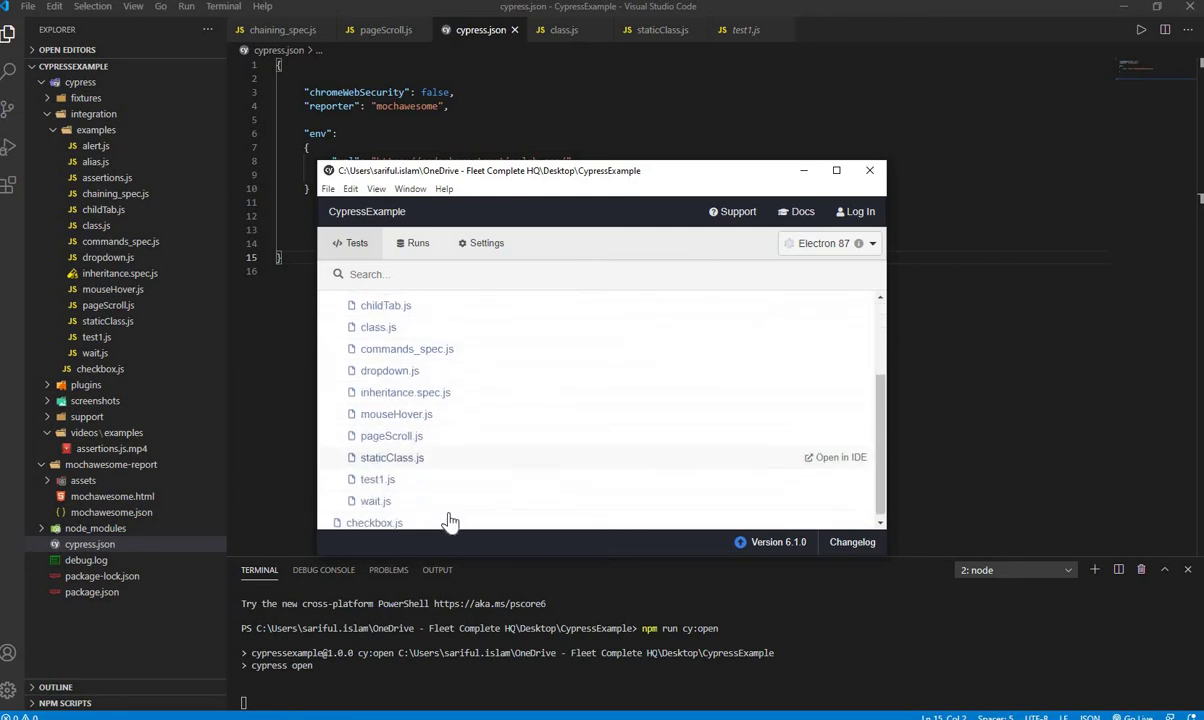
scroll(438, 516, "up", 2)
scroll(424, 470, "up", 2)
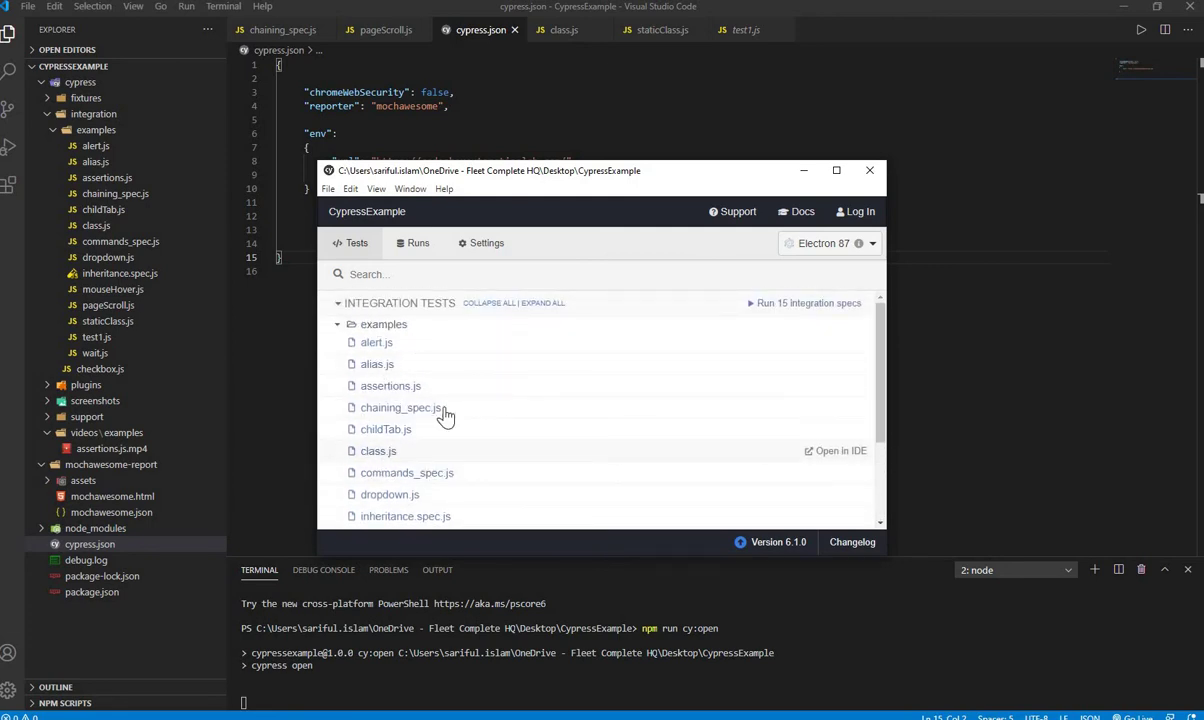
scroll(435, 490, "down", 1)
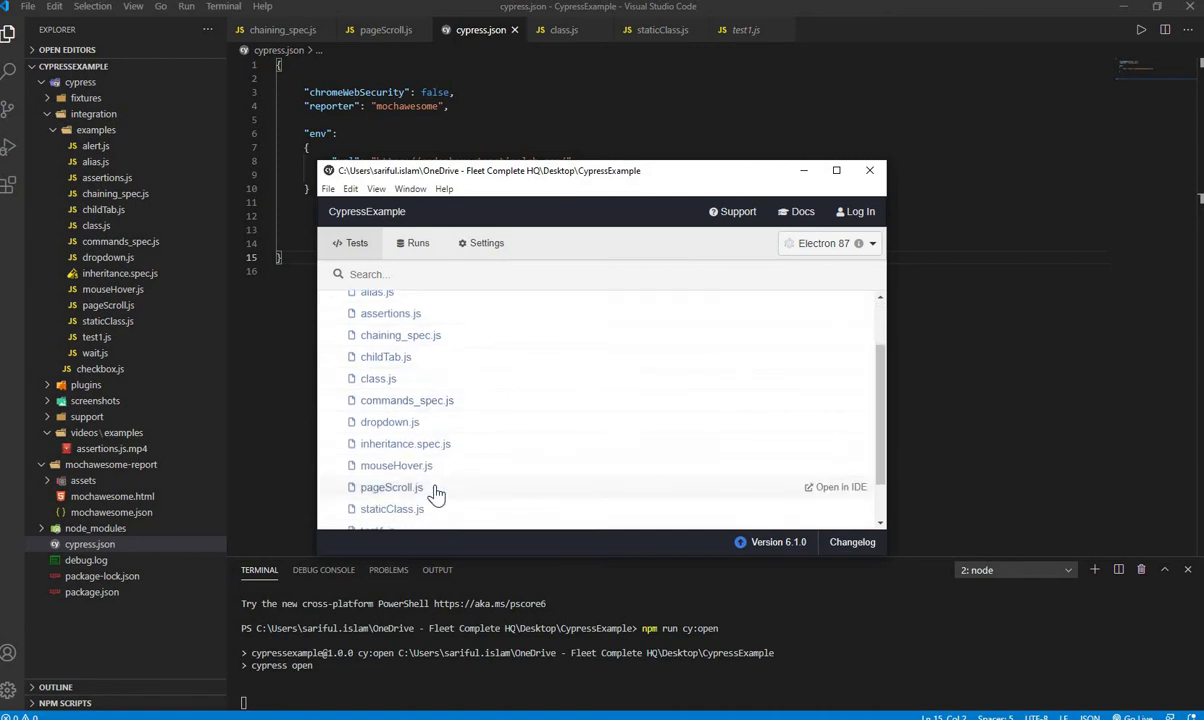
scroll(435, 490, "up", 1)
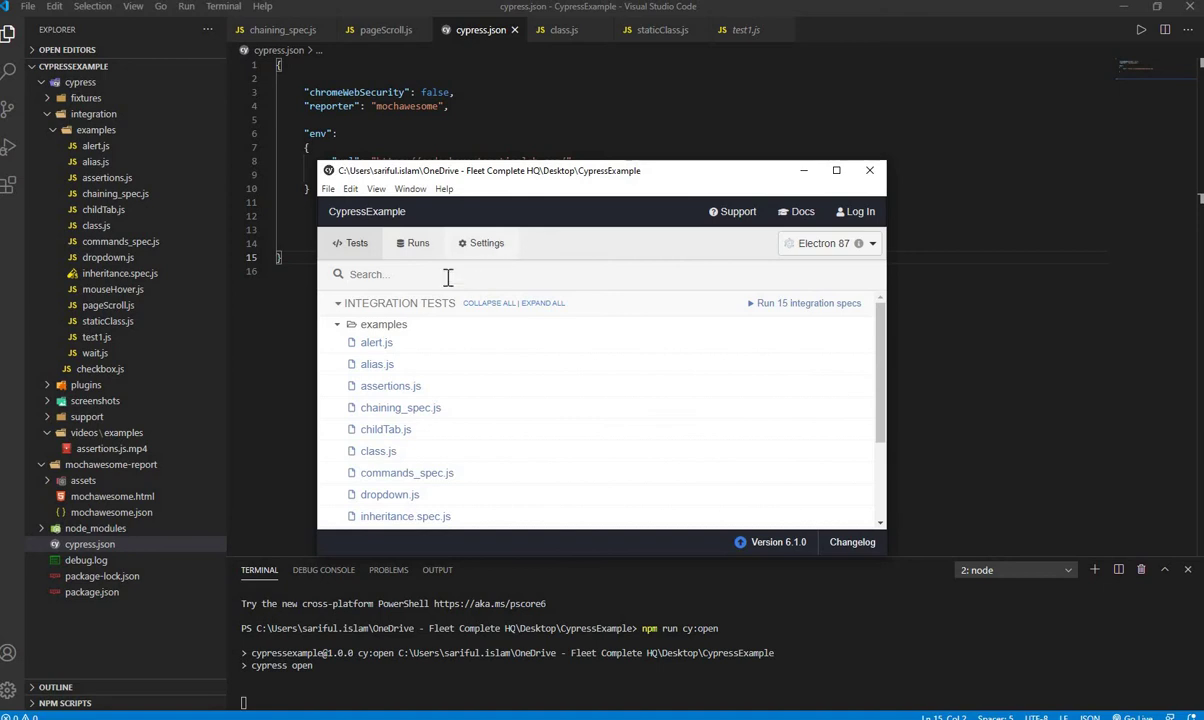
left_click(483, 250)
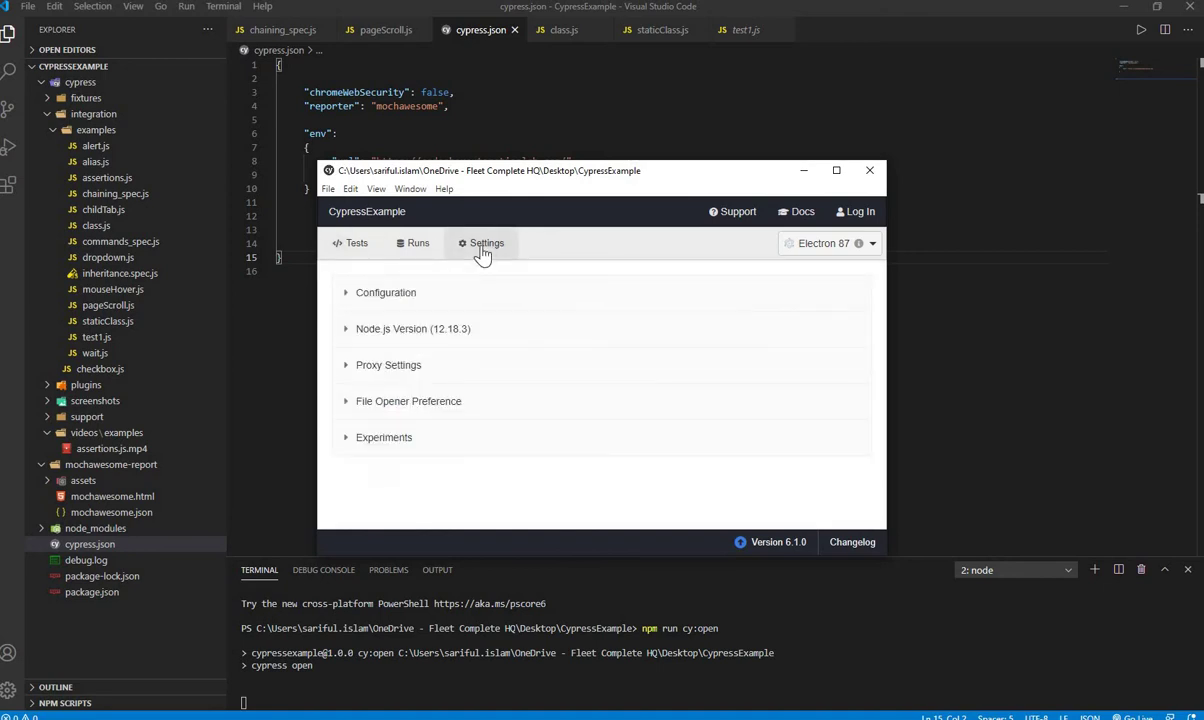
From the project's runs overview, connect to the Cypress Dashboard and open its login page
left_click(418, 262)
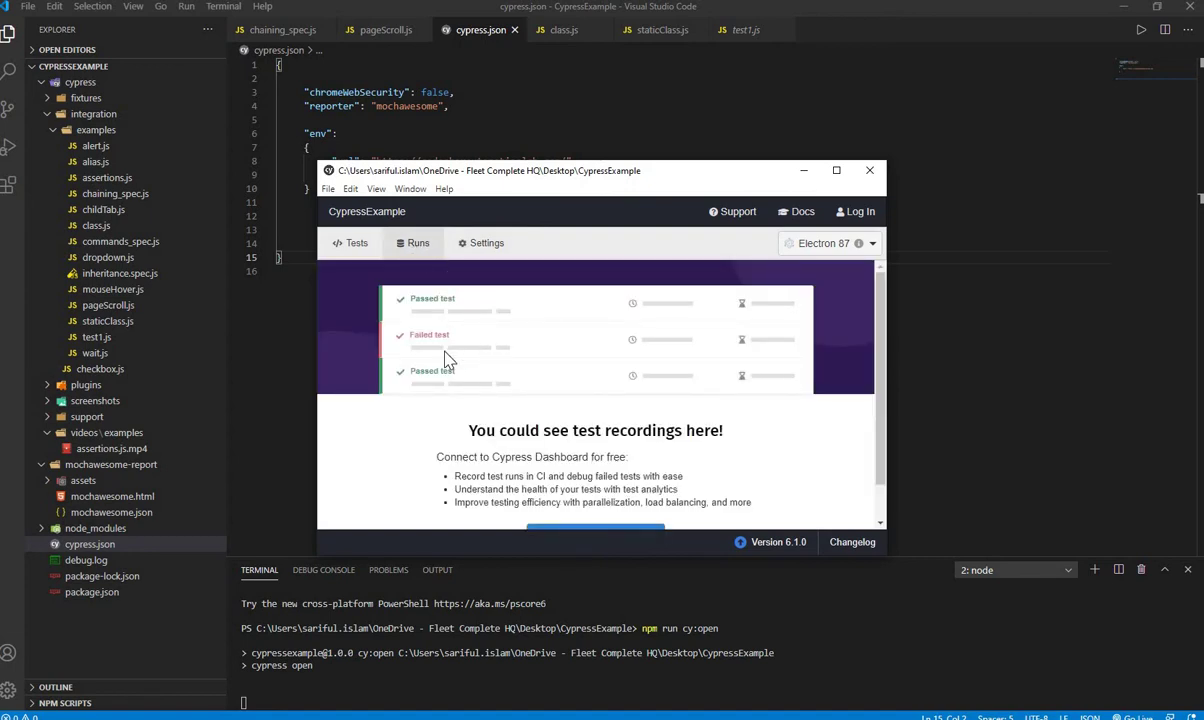
scroll(407, 380, "down", 1)
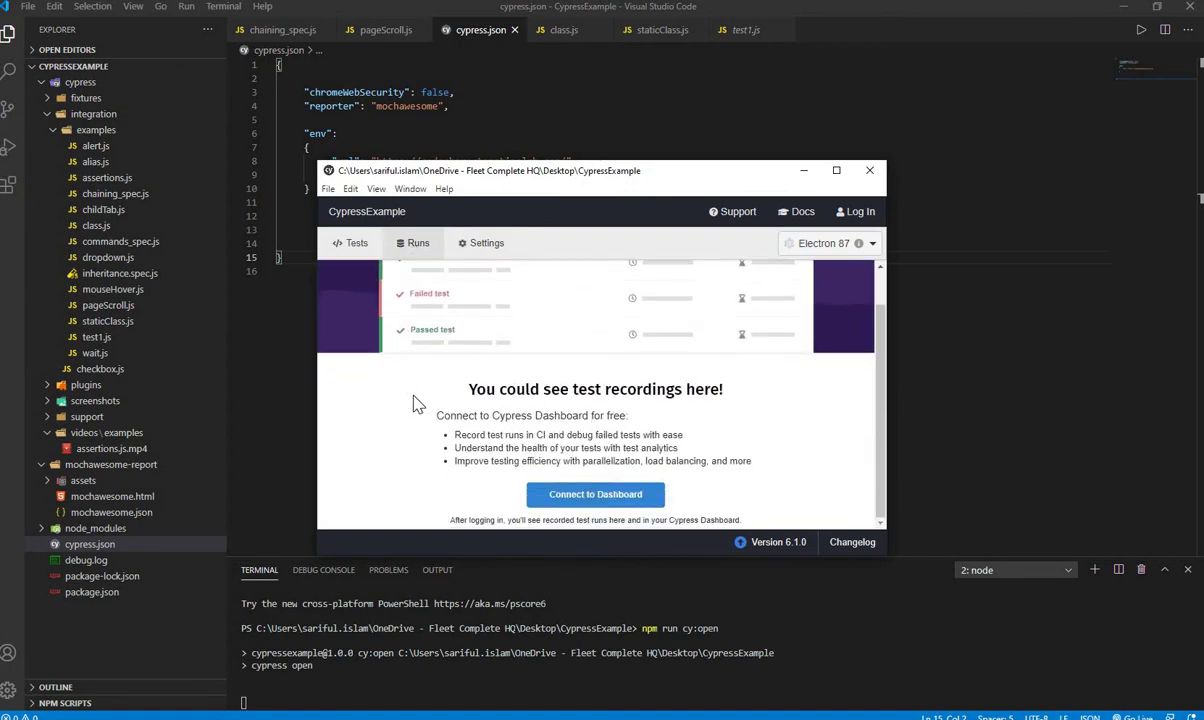
left_click(613, 497)
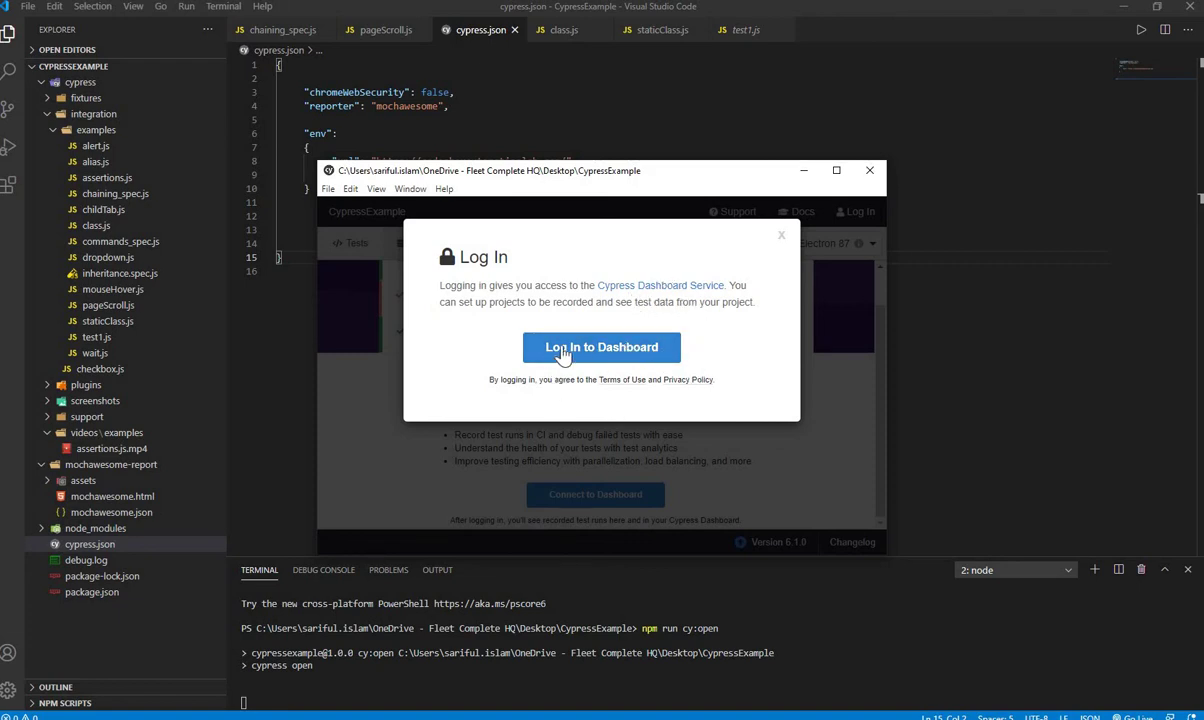
left_click(632, 350)
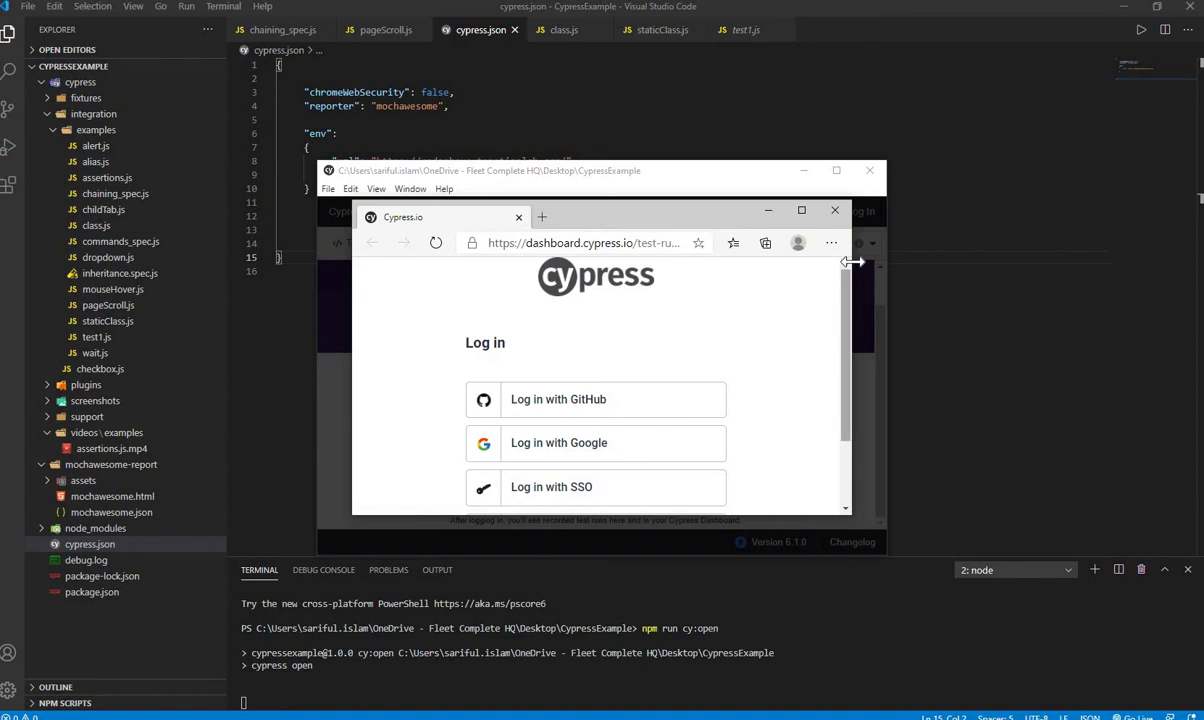
Enlarge the login browser window and choose to sign up for the Cypress Dashboard with GitHub
left_click_drag(855, 261, 1070, 258)
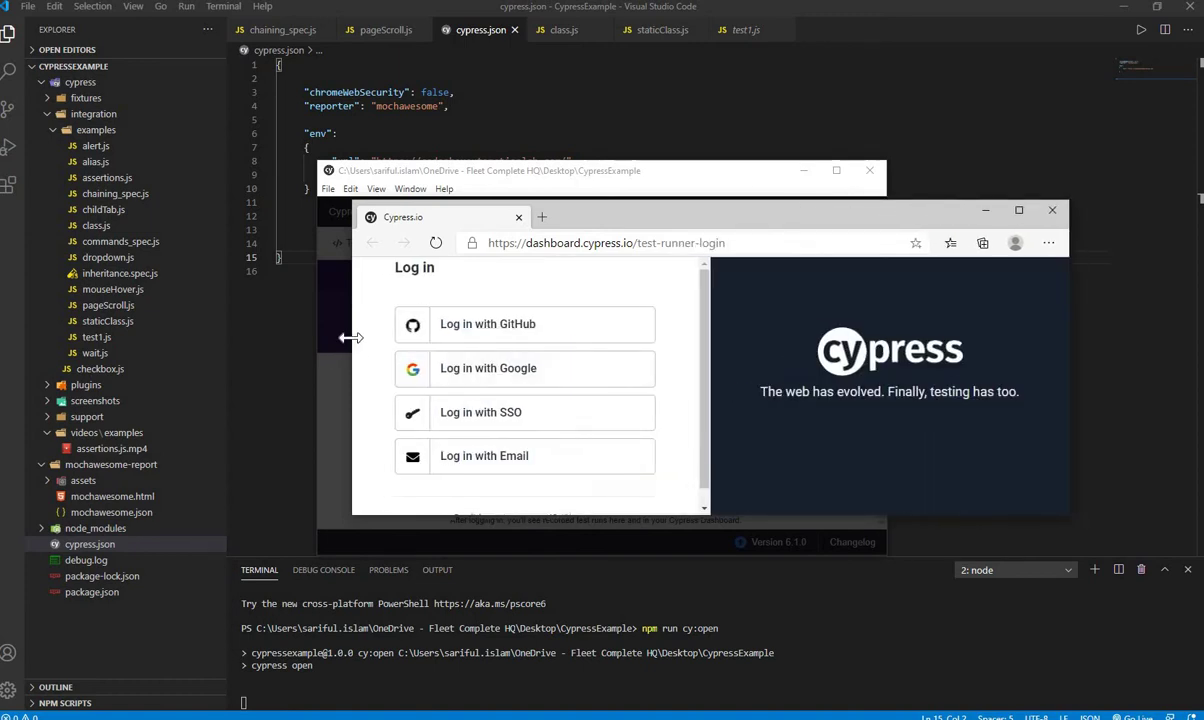
left_click_drag(347, 336, 161, 306)
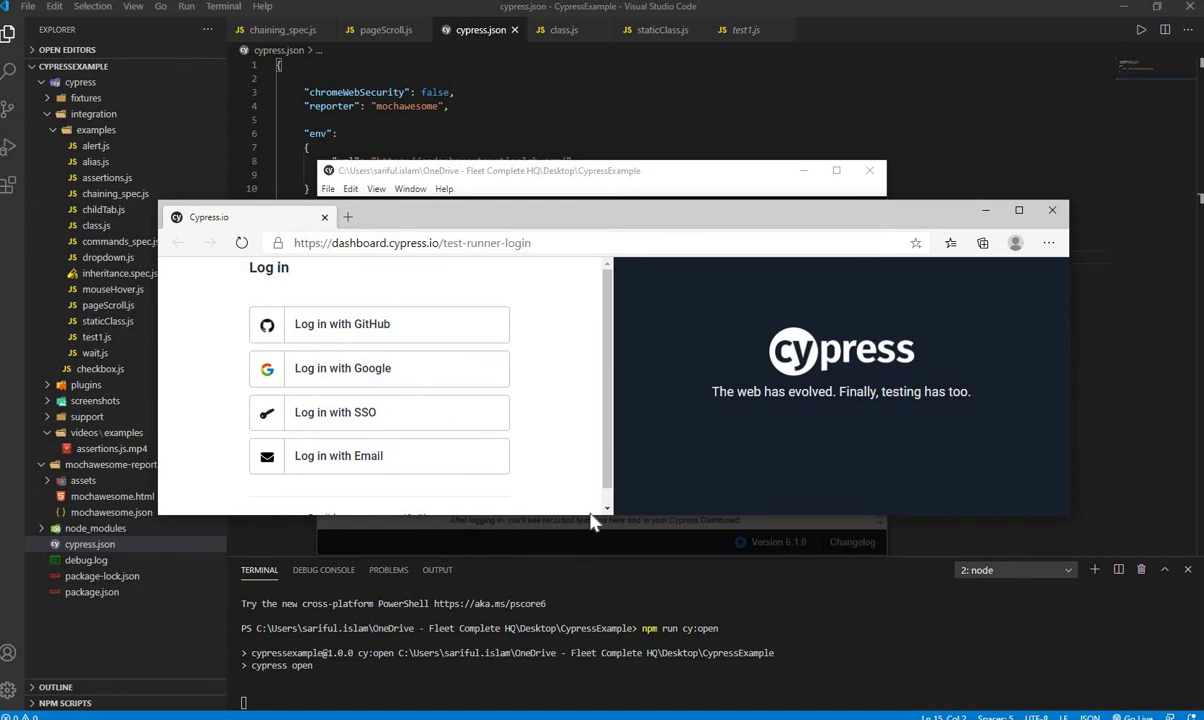
left_click_drag(589, 512, 607, 700)
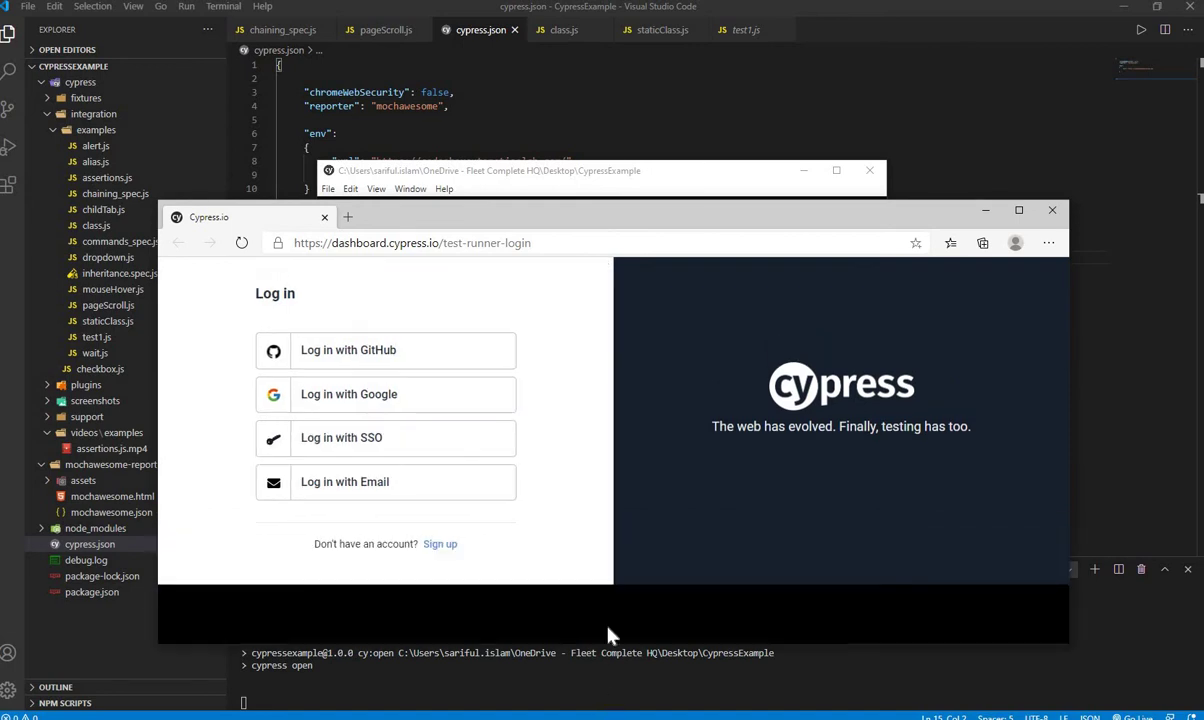
left_click_drag(583, 202, 589, 102)
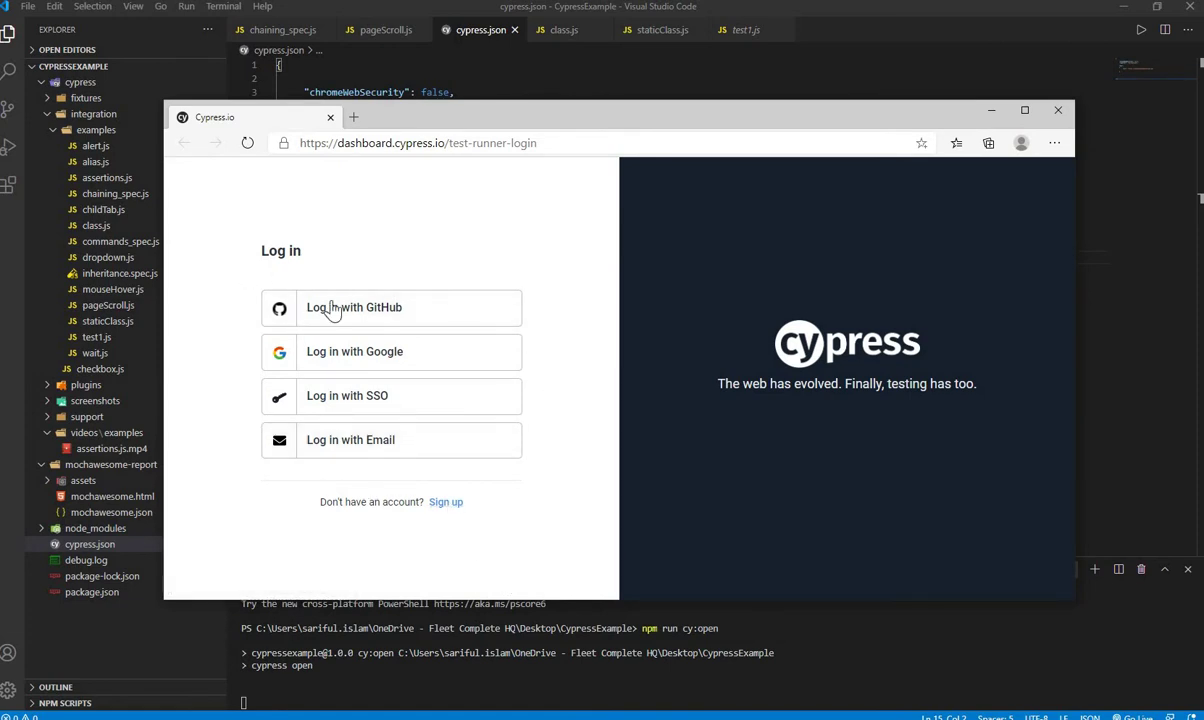
left_click(450, 505)
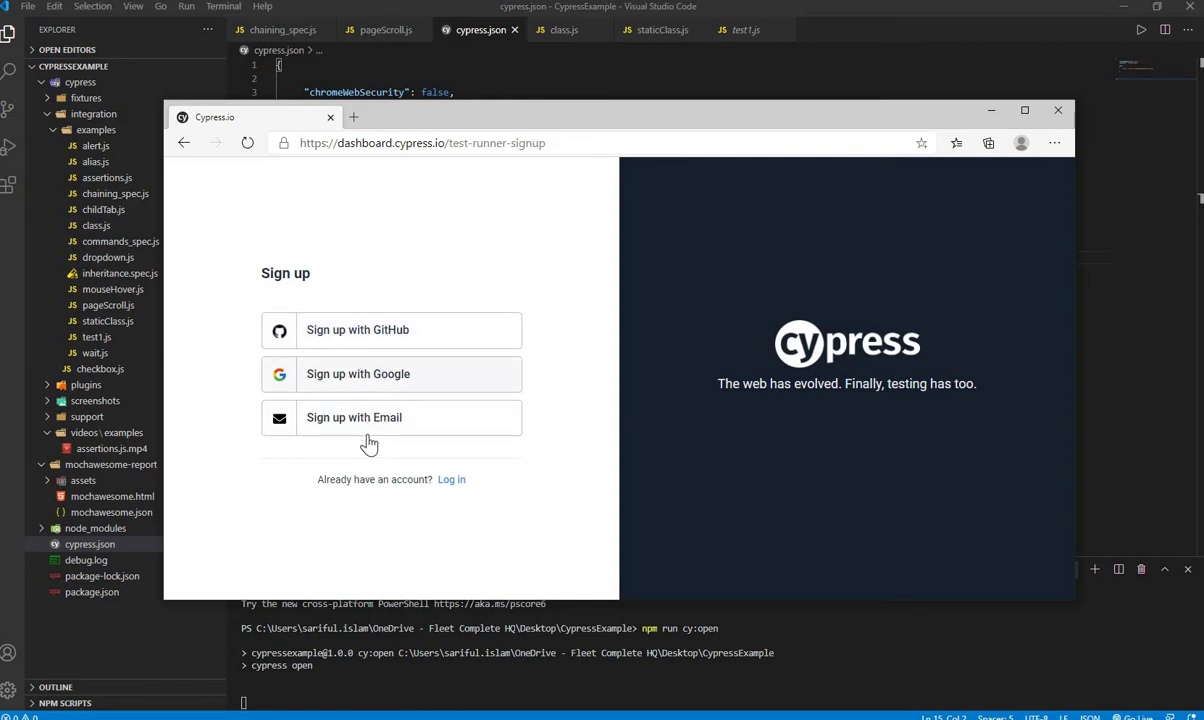
left_click(407, 338)
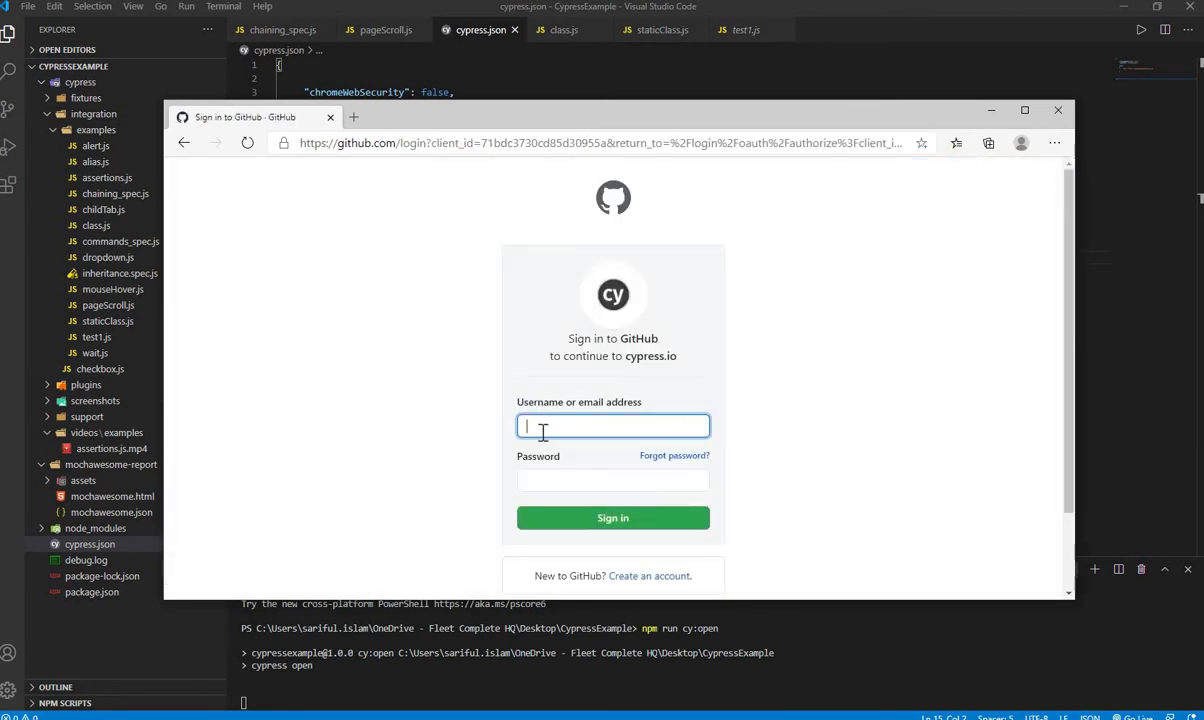
Sign in to GitHub with the account's e-mail address and password to continue to cypress.io
left_click(542, 427)
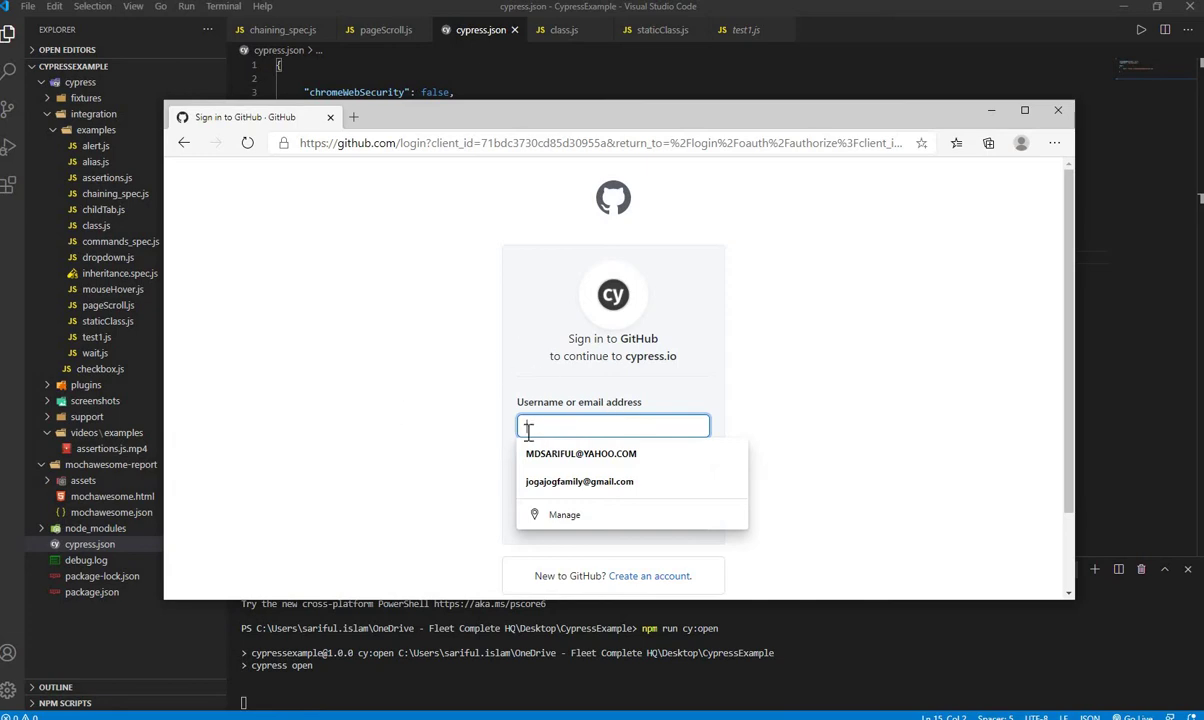
left_click(540, 430)
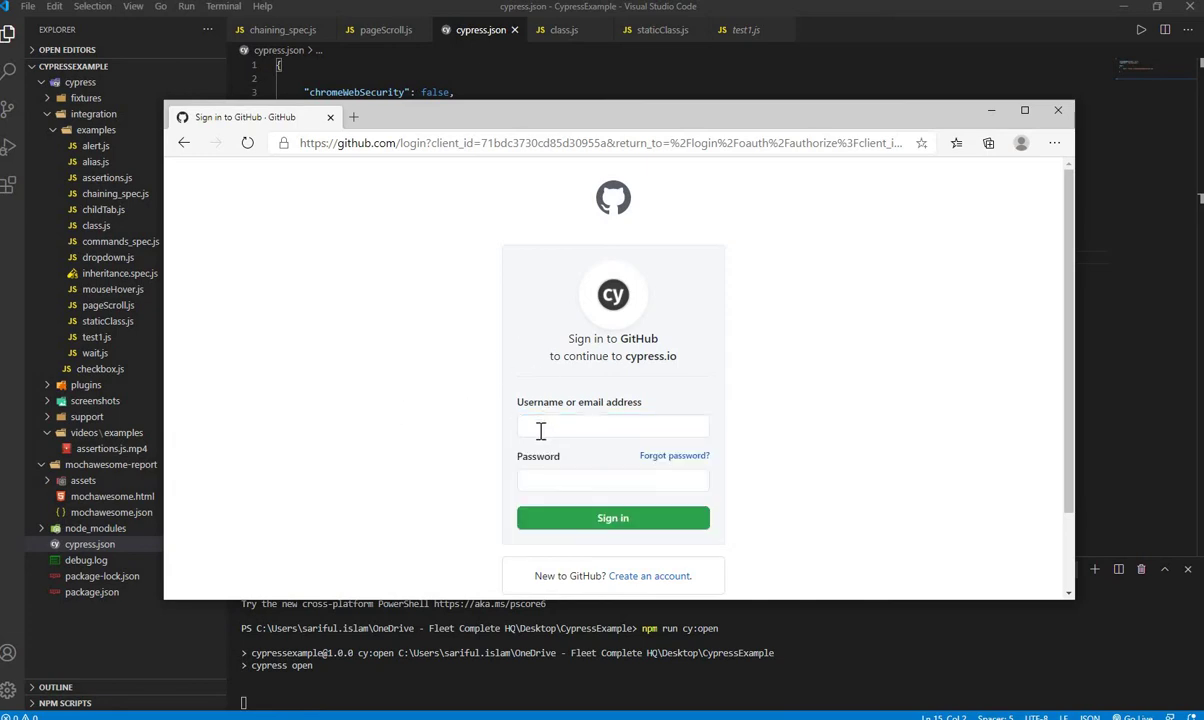
left_click(540, 430)
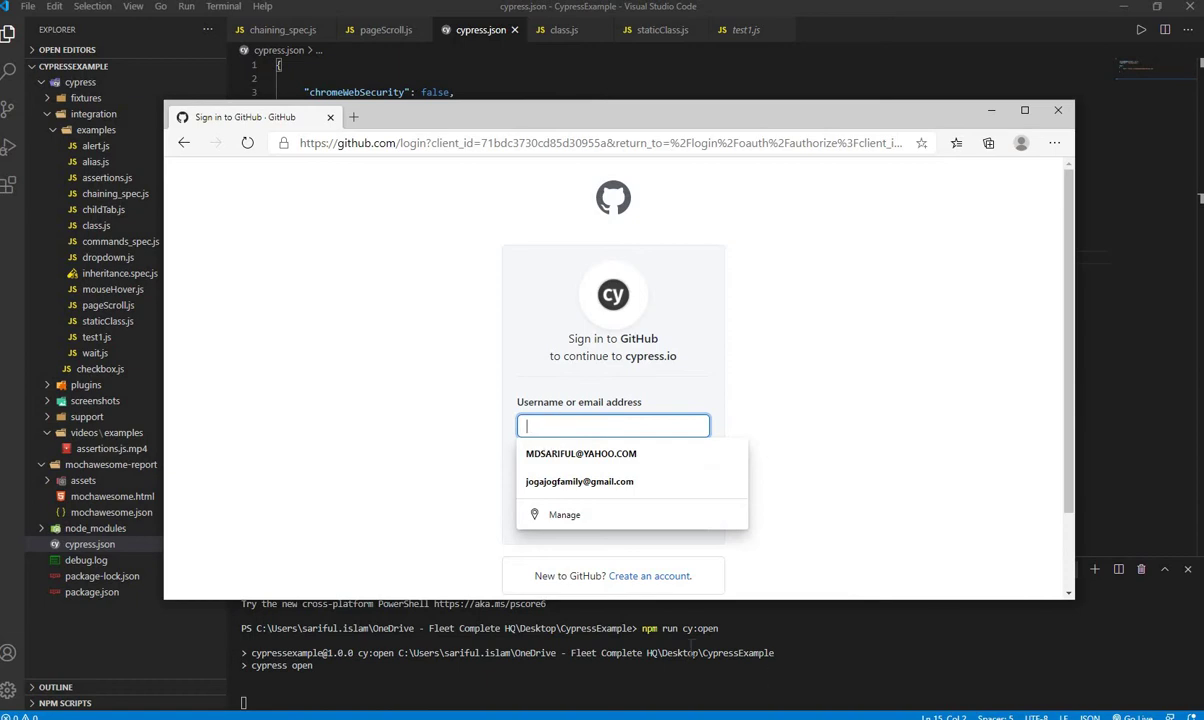
left_click(745, 441)
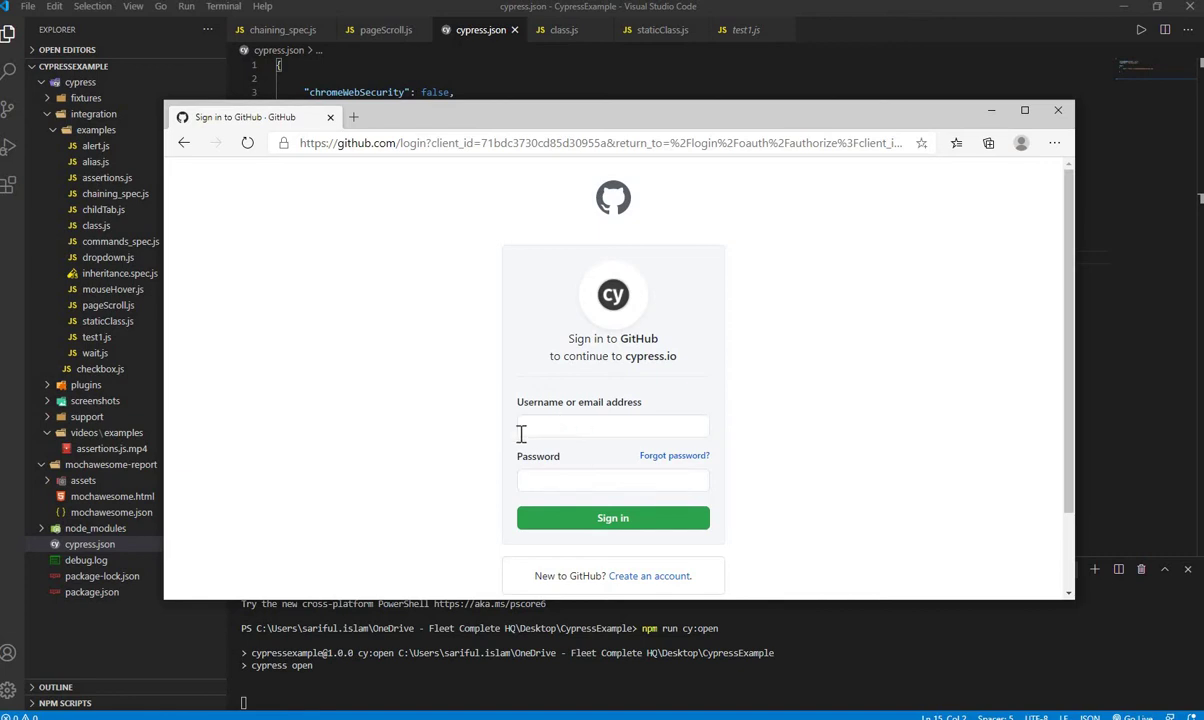
left_click(537, 427)
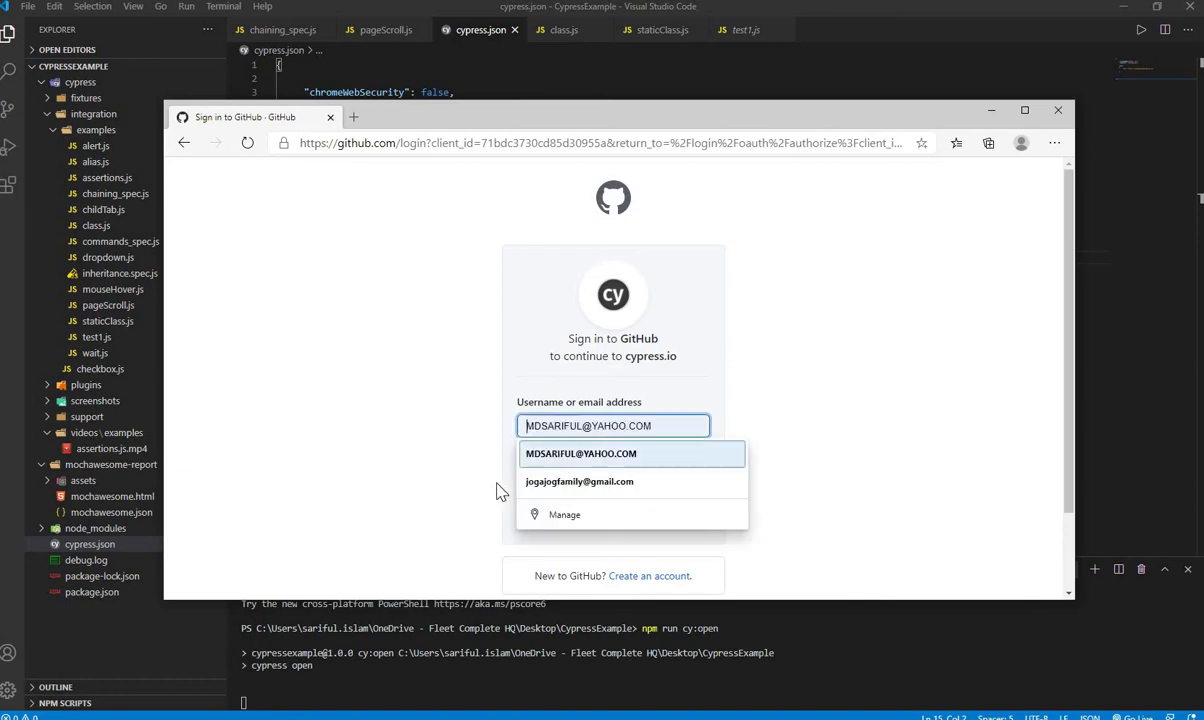
left_click(535, 478)
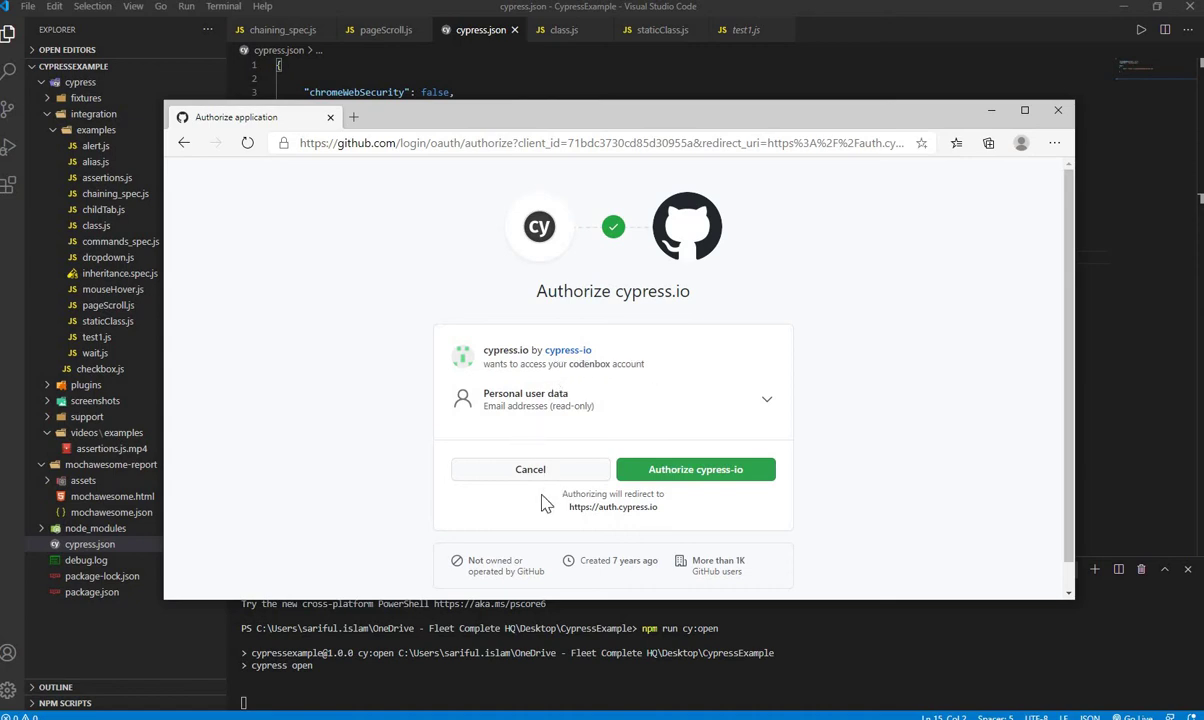
Authorize cypress-io to access the GitHub account and continue to the project setup in the test runner
left_click(708, 478)
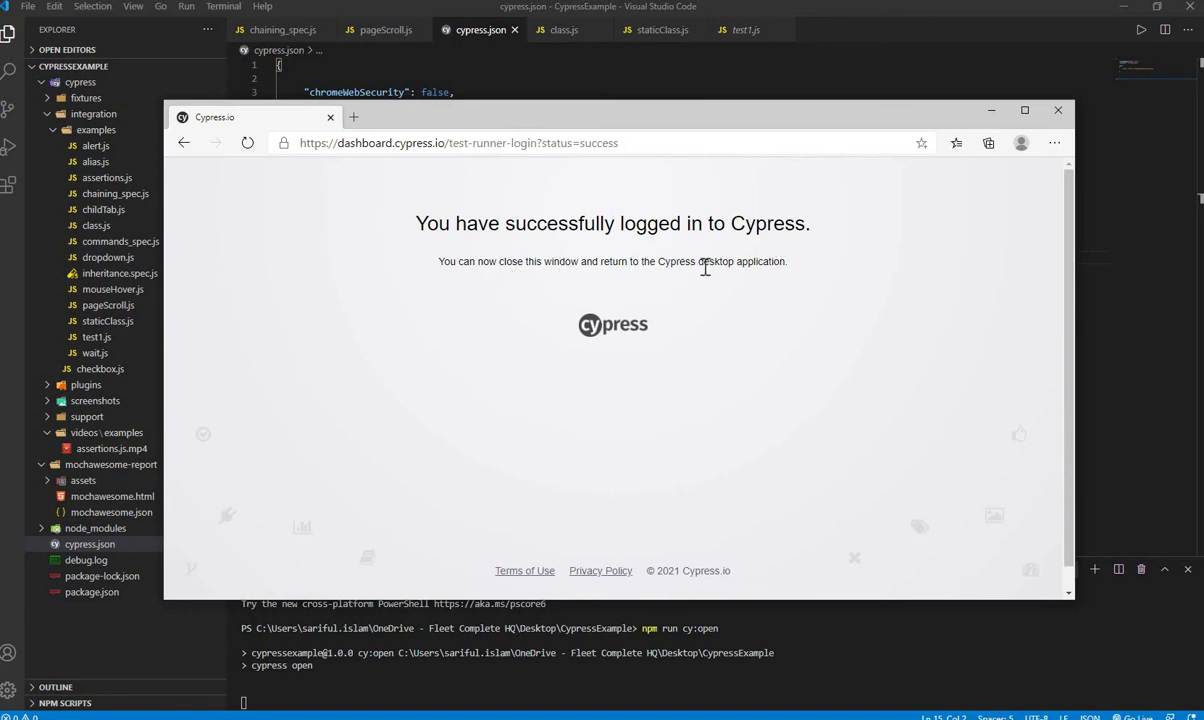
left_click(1057, 110)
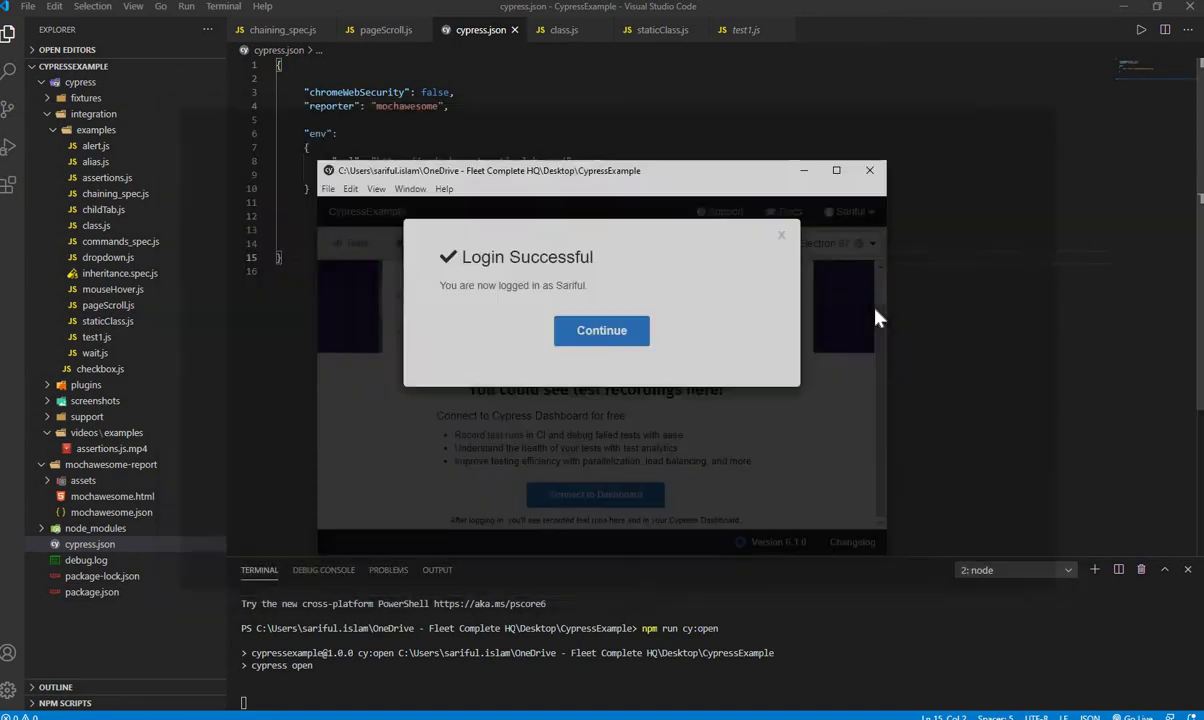
left_click(586, 333)
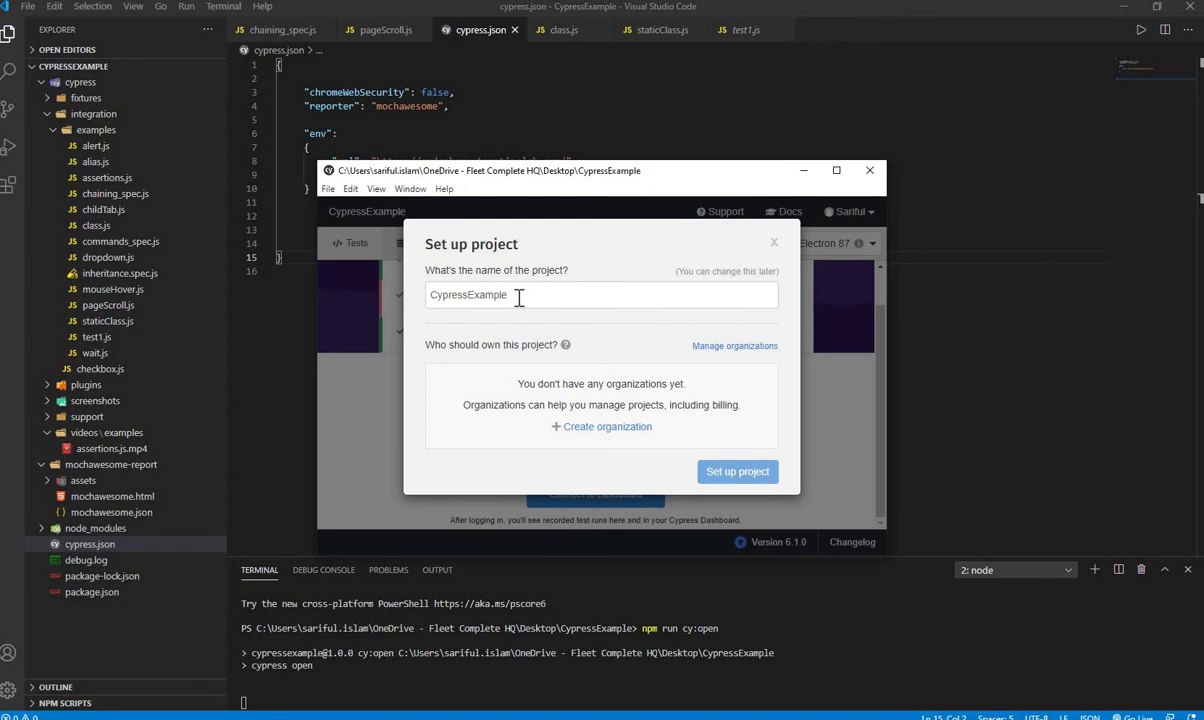
Re-enter CypressExample as the project name in the test runner's project setup
left_click_drag(519, 297, 416, 303)
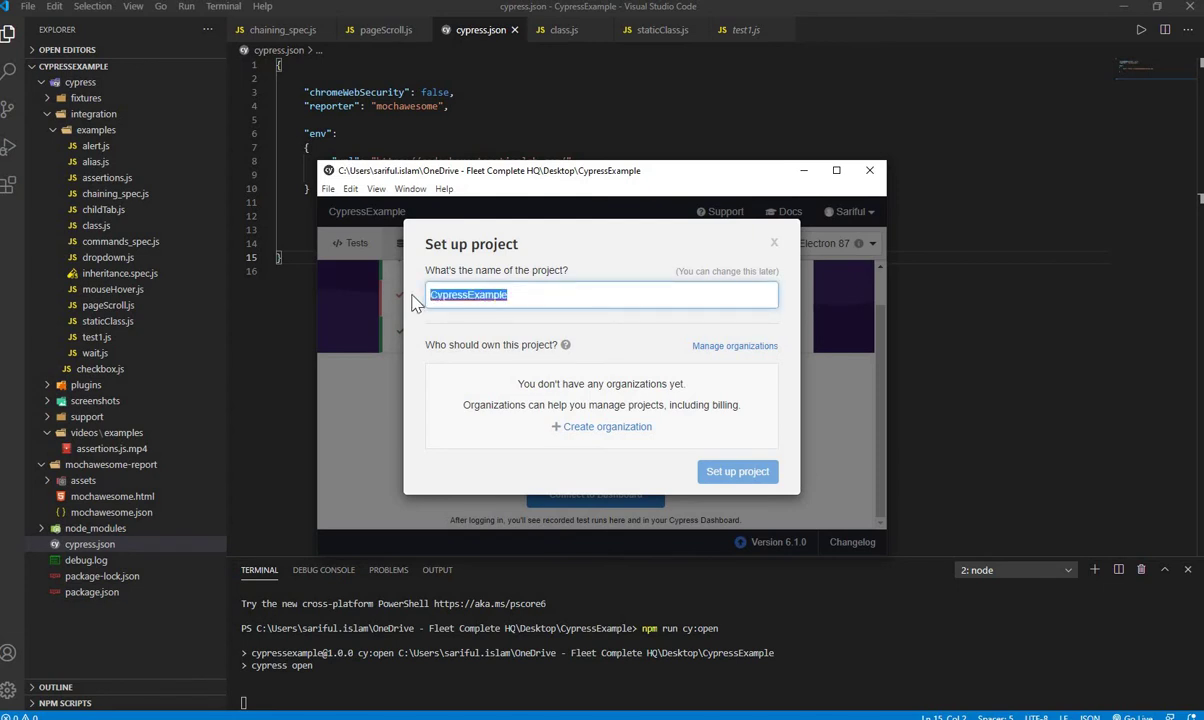
key("BackSpace")
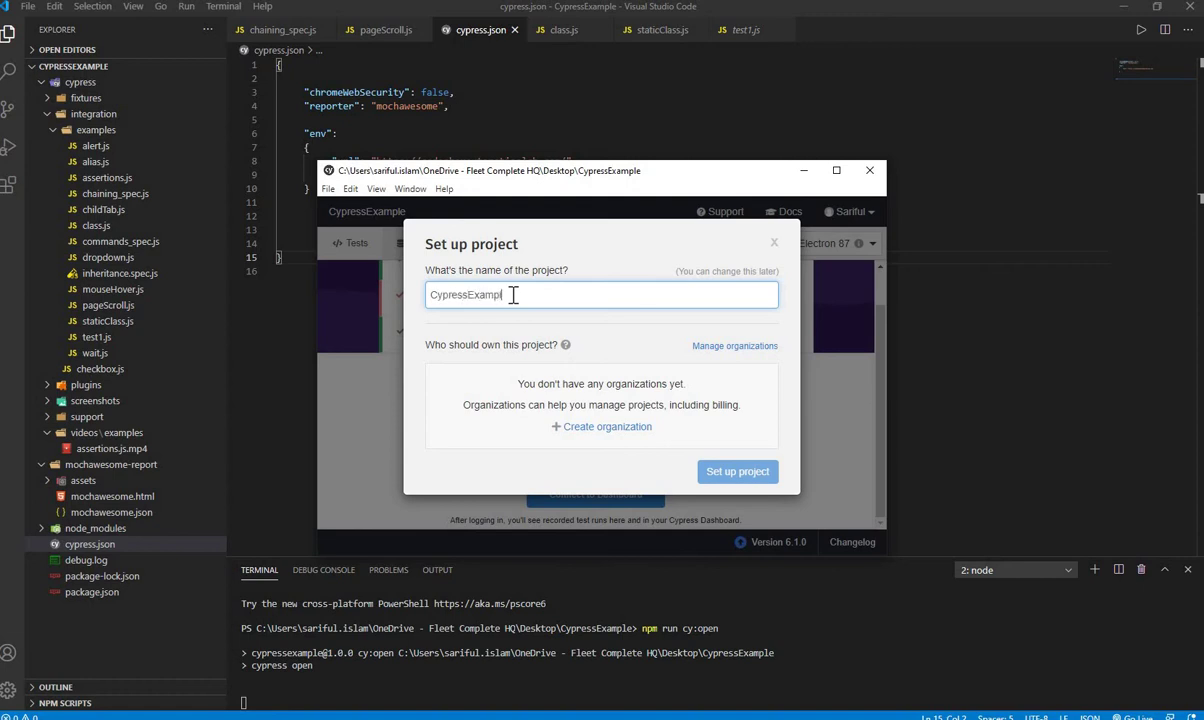
type("e")
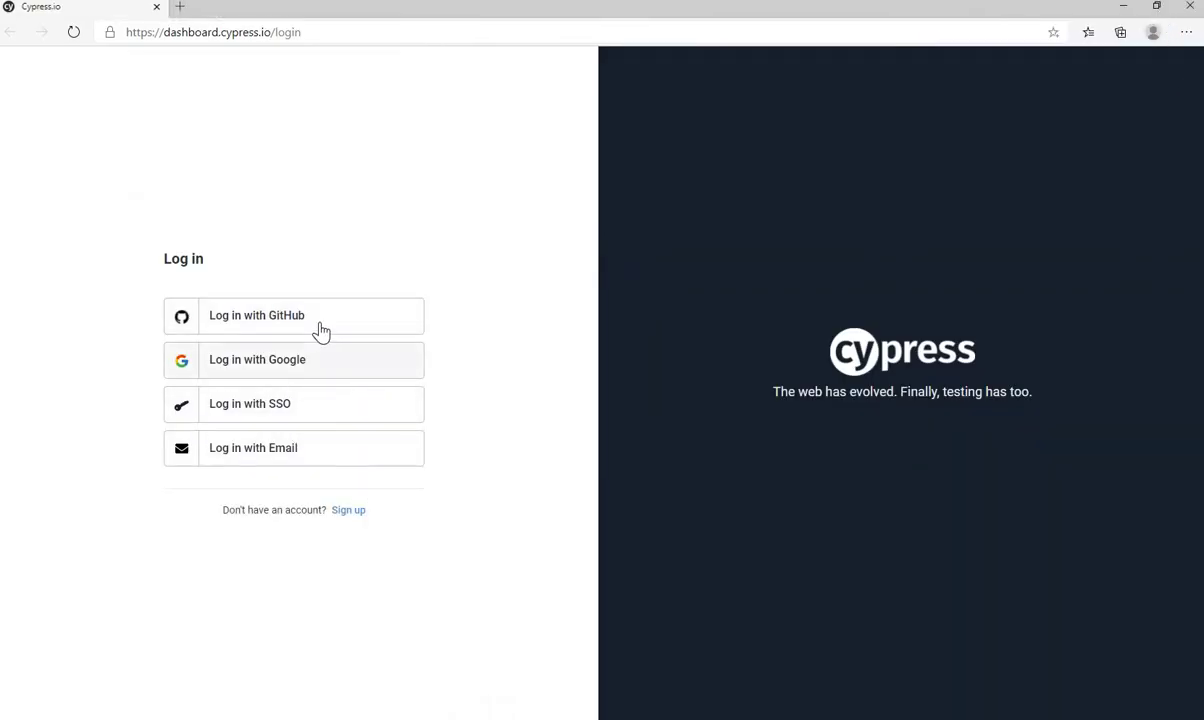
Log in to the Cypress Dashboard with GitHub and fill in the account holder's last name on the welcome form
left_click(321, 331)
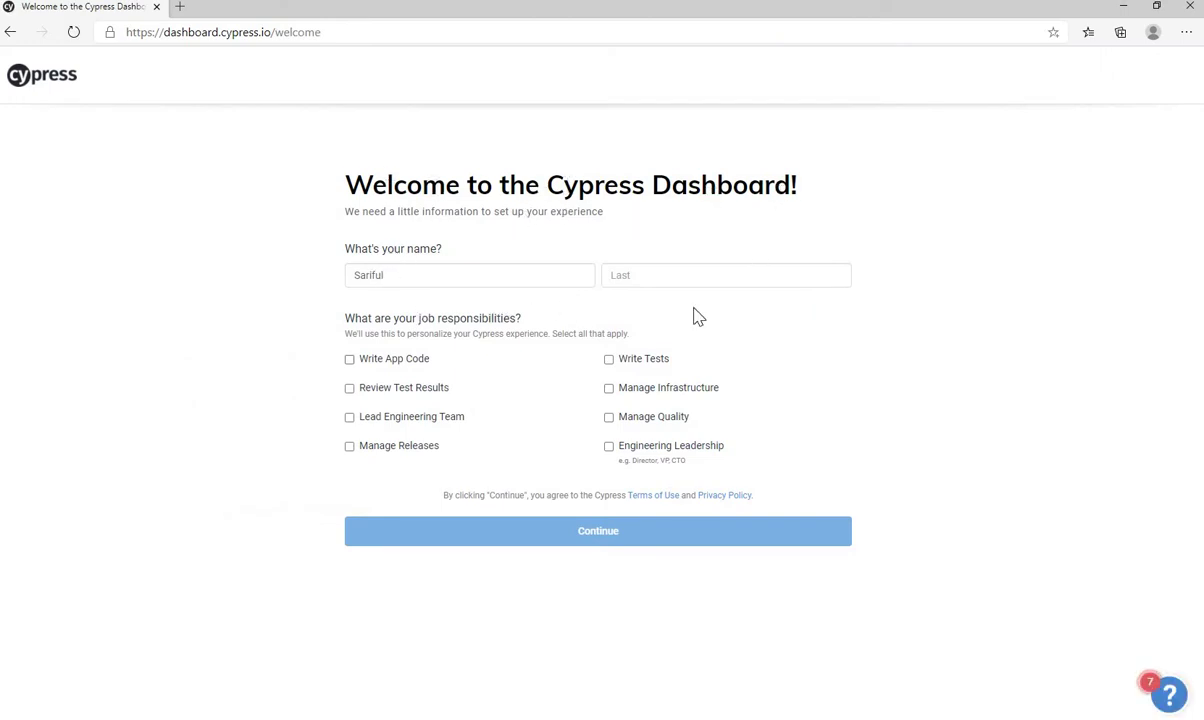
left_click(648, 280)
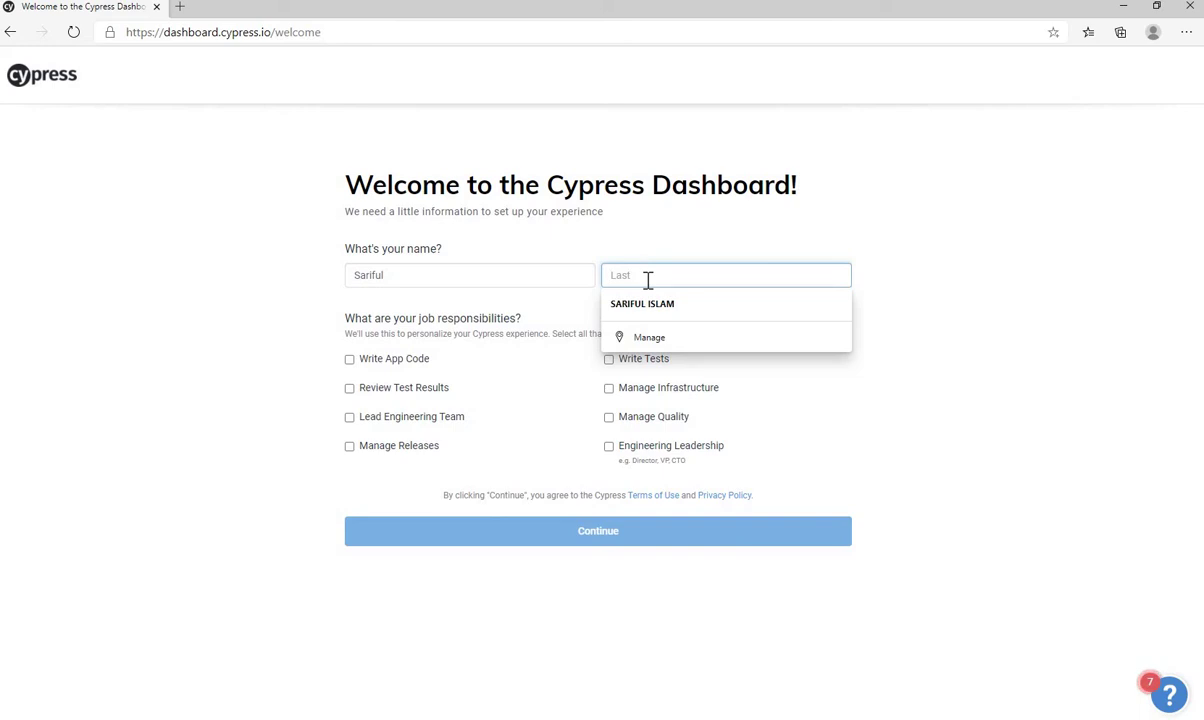
type("islam")
left_click(1122, 338)
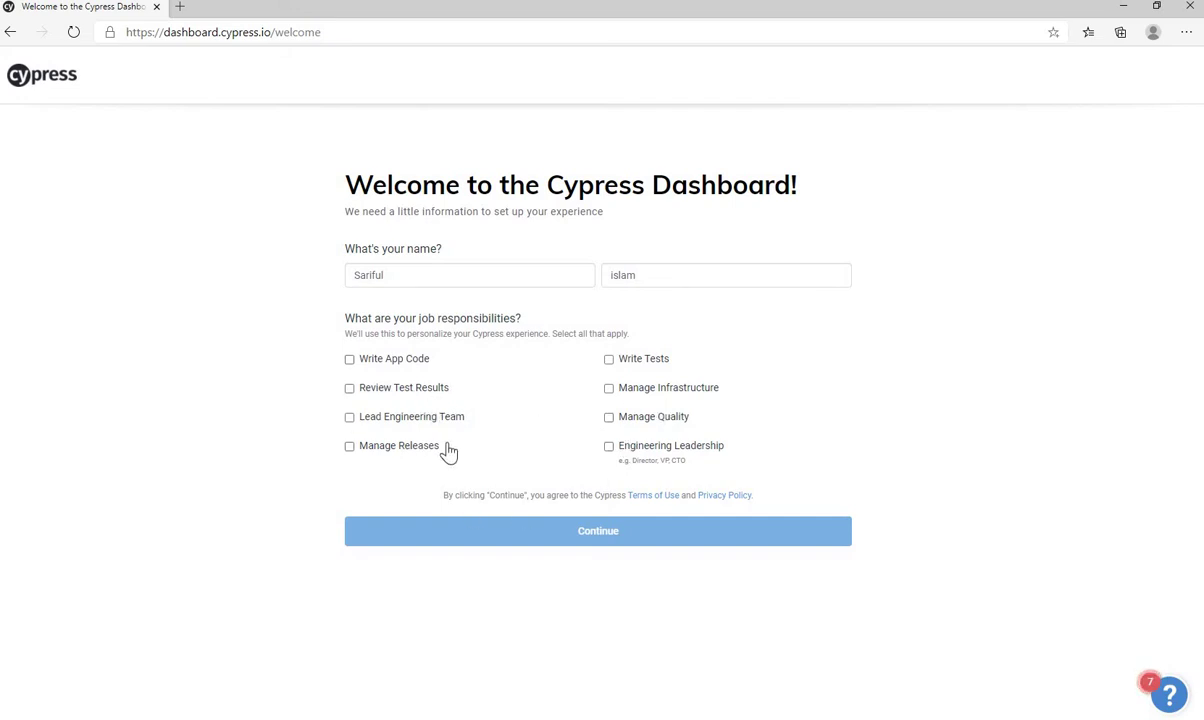
Select Review Test Results, Lead Engineering Team and Write Tests as job responsibilities and submit the welcome form
left_click(350, 389)
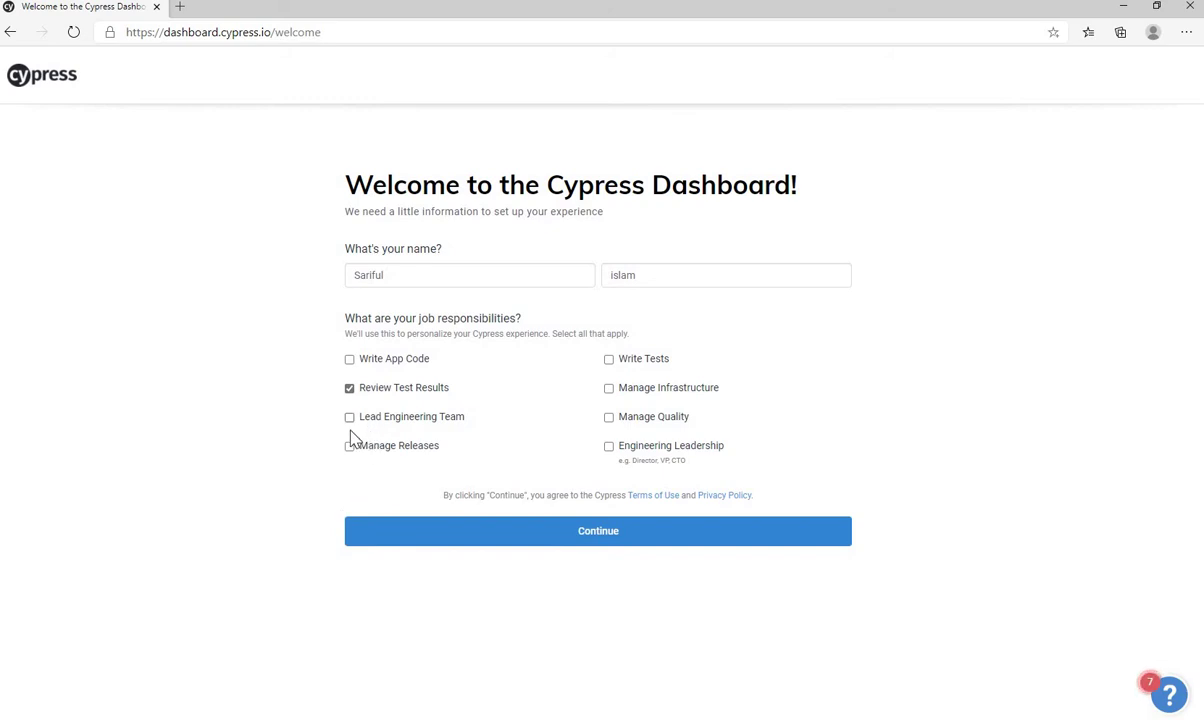
left_click(400, 418)
left_click(612, 361)
left_click(605, 537)
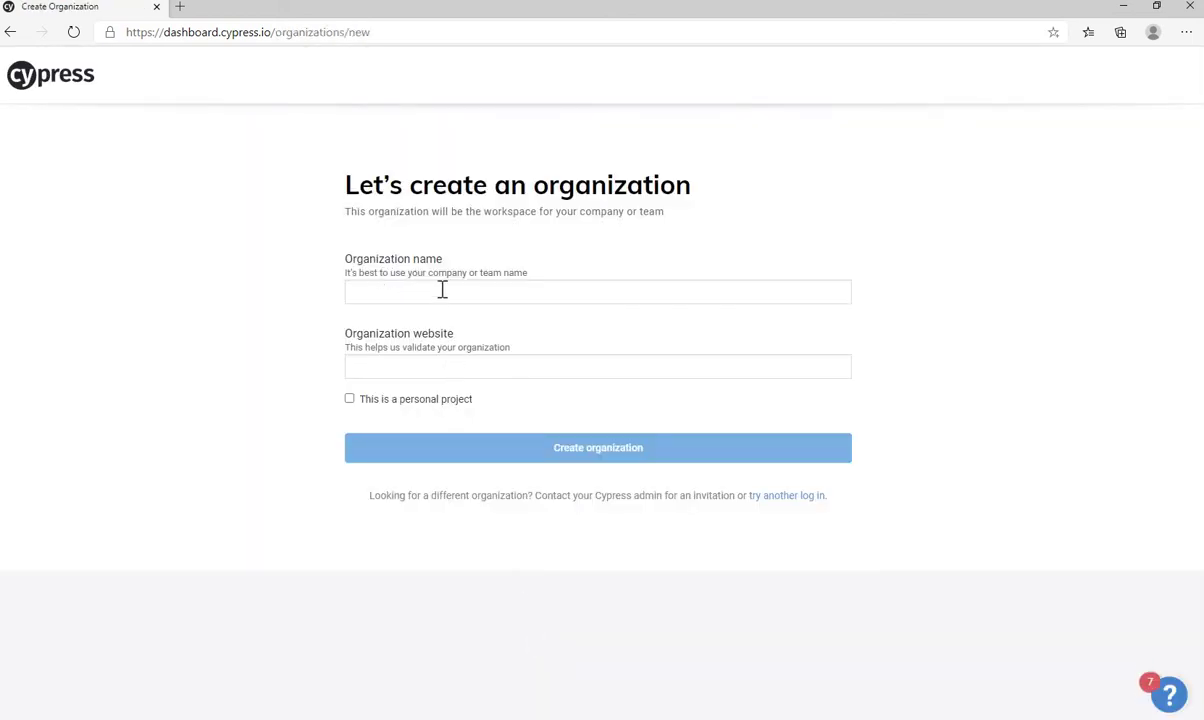
Create an organization named codenbox, marked as a personal project, and skip inviting team members
left_click(426, 295)
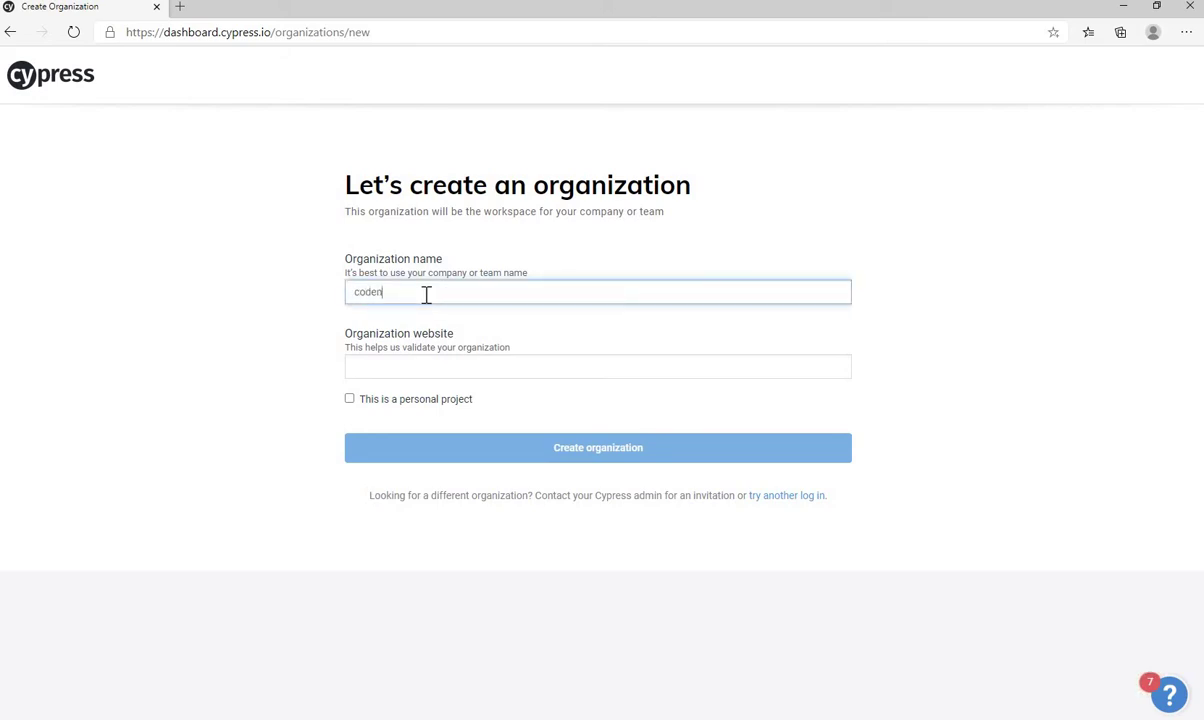
left_click(268, 311)
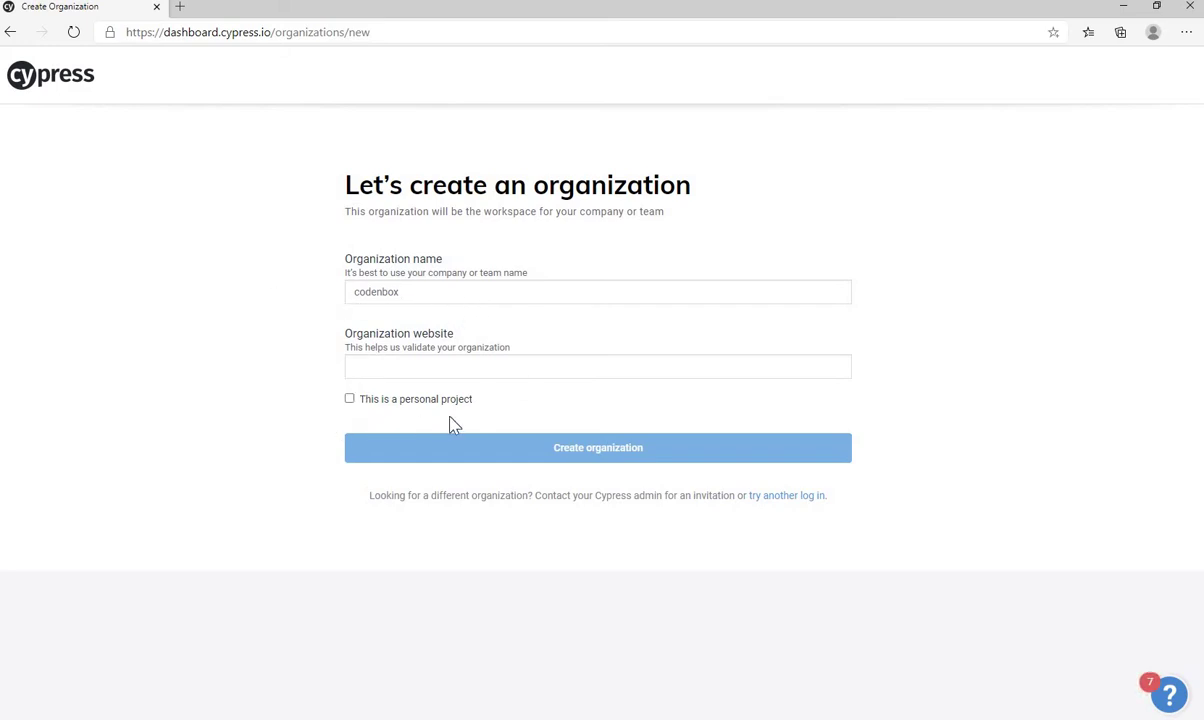
left_click(350, 400)
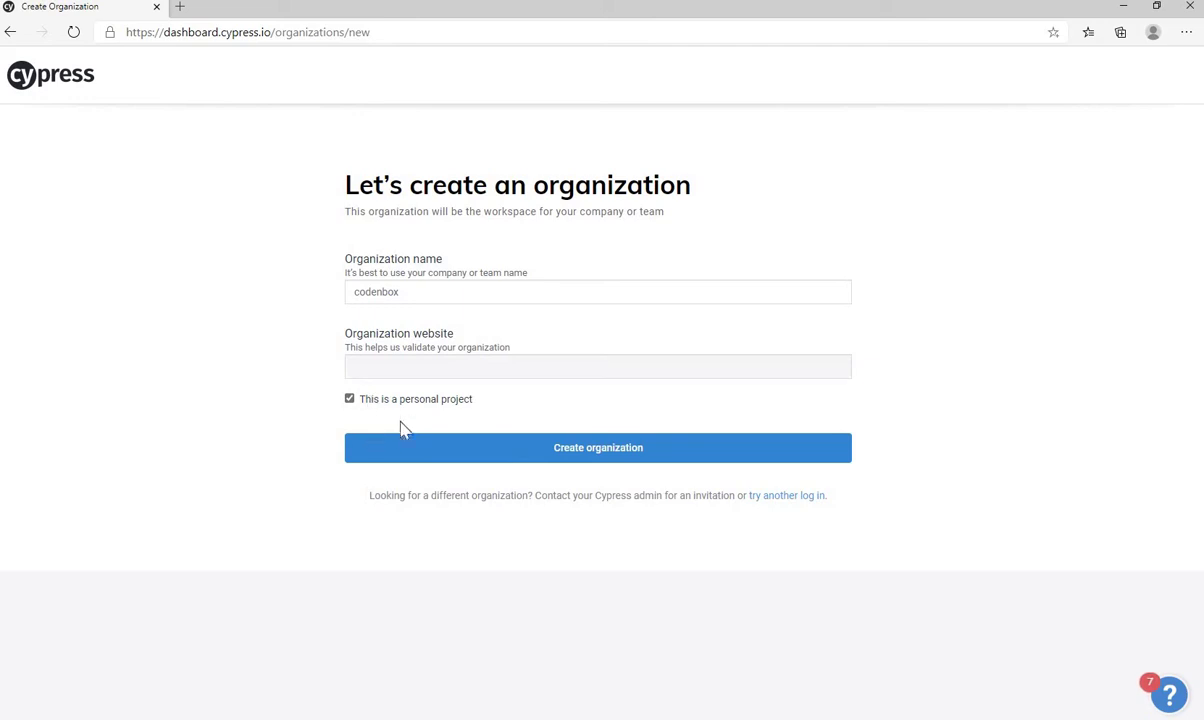
left_click(610, 462)
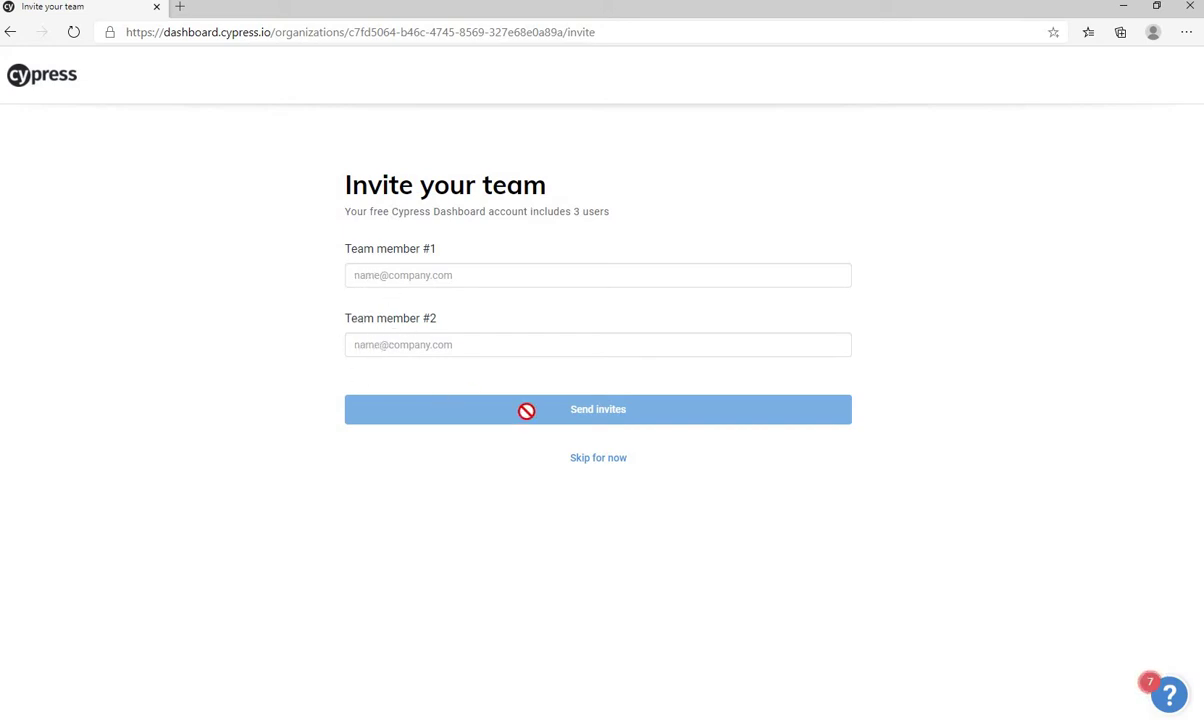
left_click(604, 466)
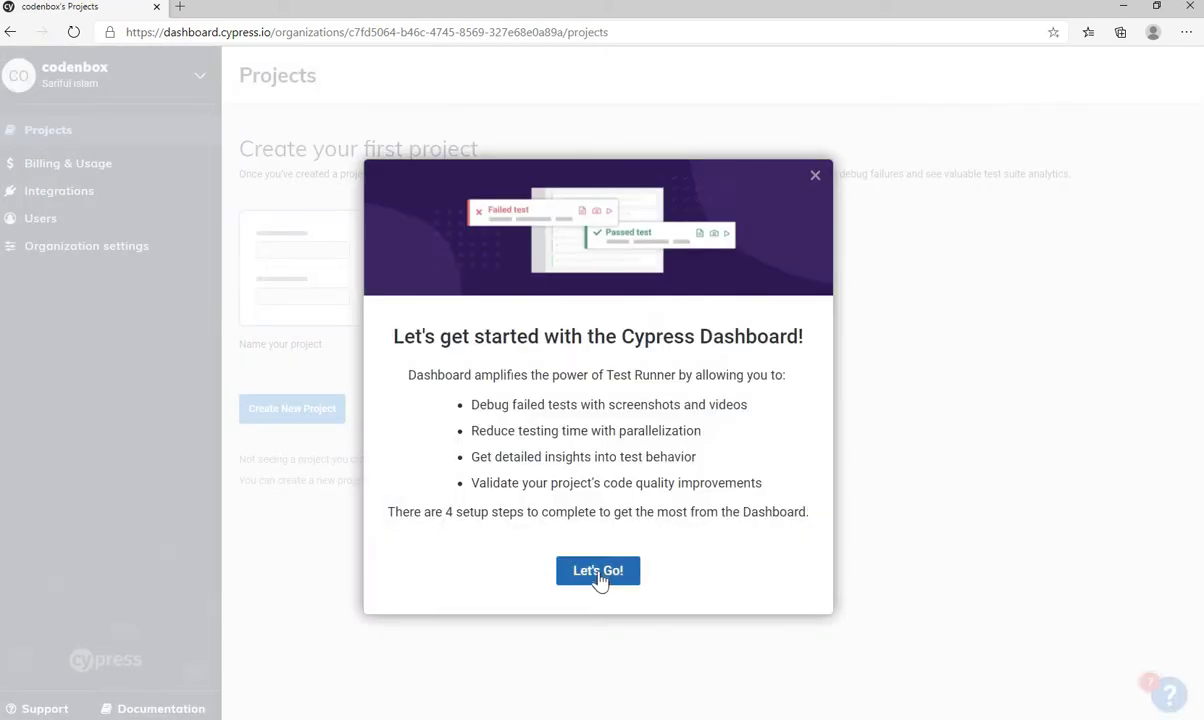
Go through the four-step Dashboard introduction on recording, CI, parallelization and GitHub integration, and finish it
left_click(604, 578)
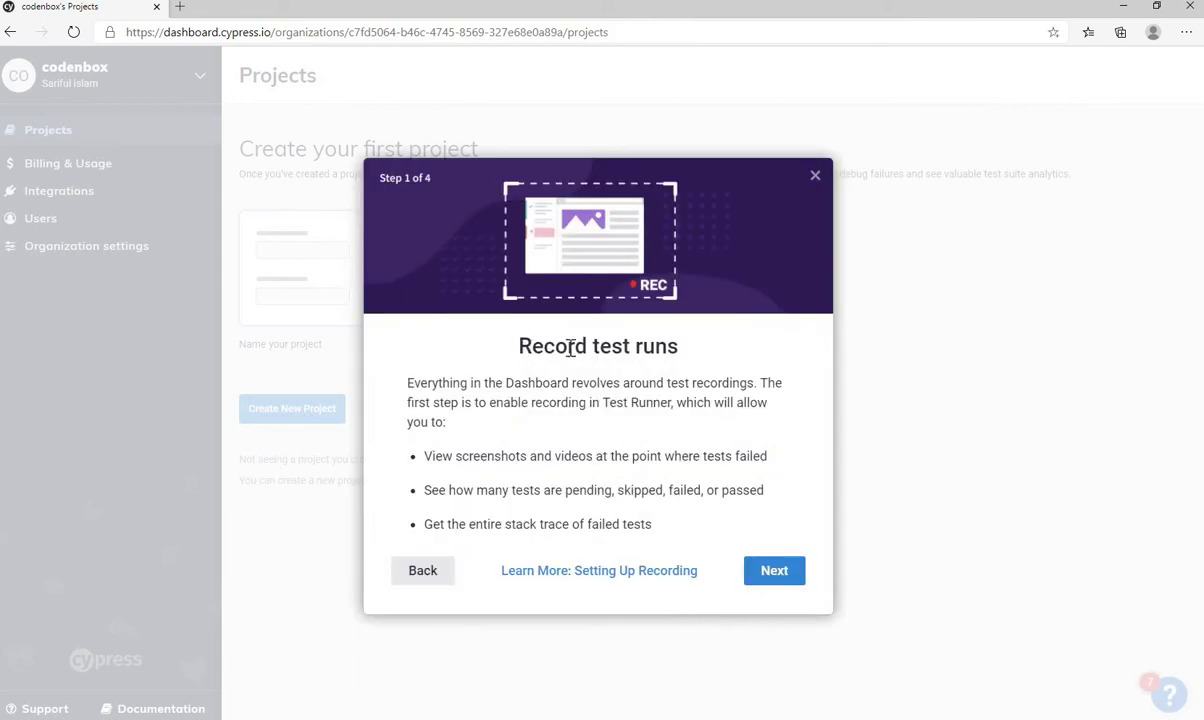
left_click(776, 572)
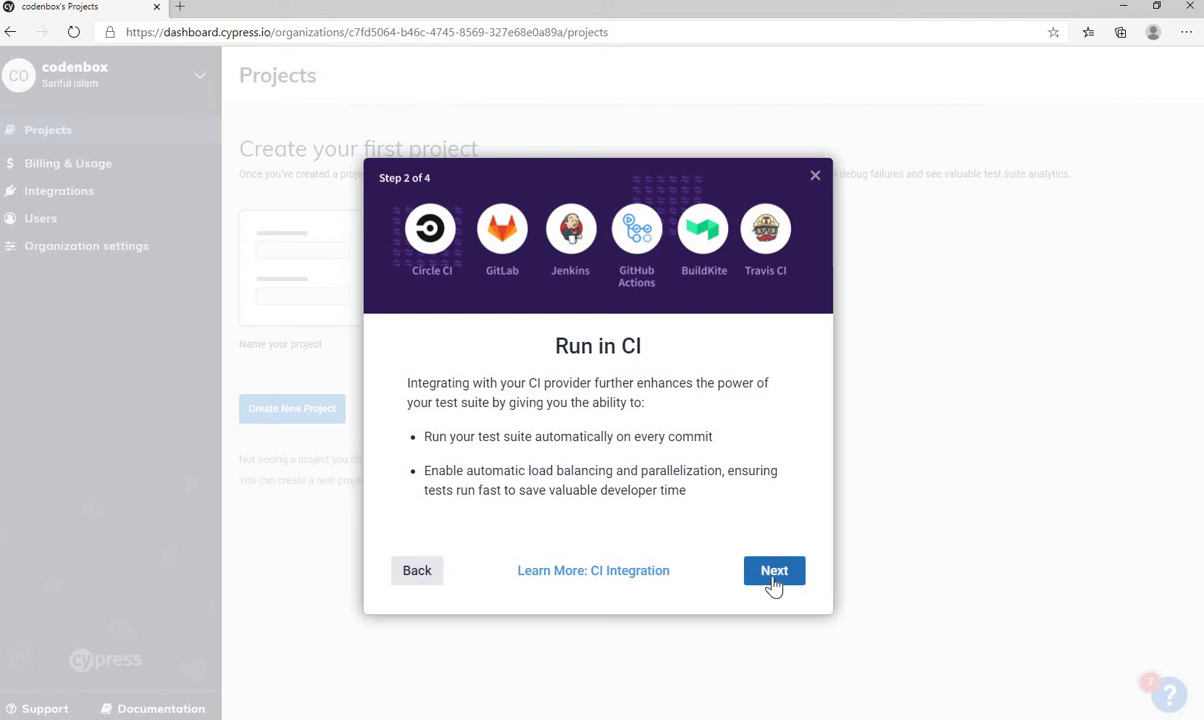
left_click(411, 572)
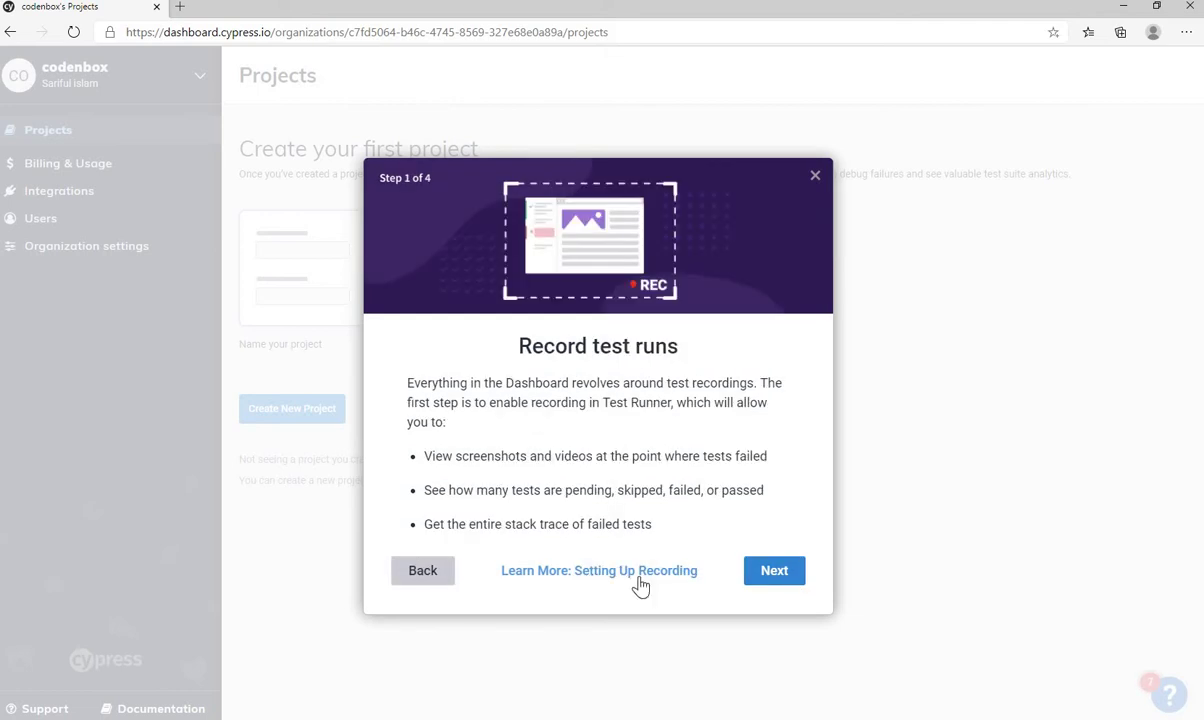
left_click(776, 578)
left_click(770, 574)
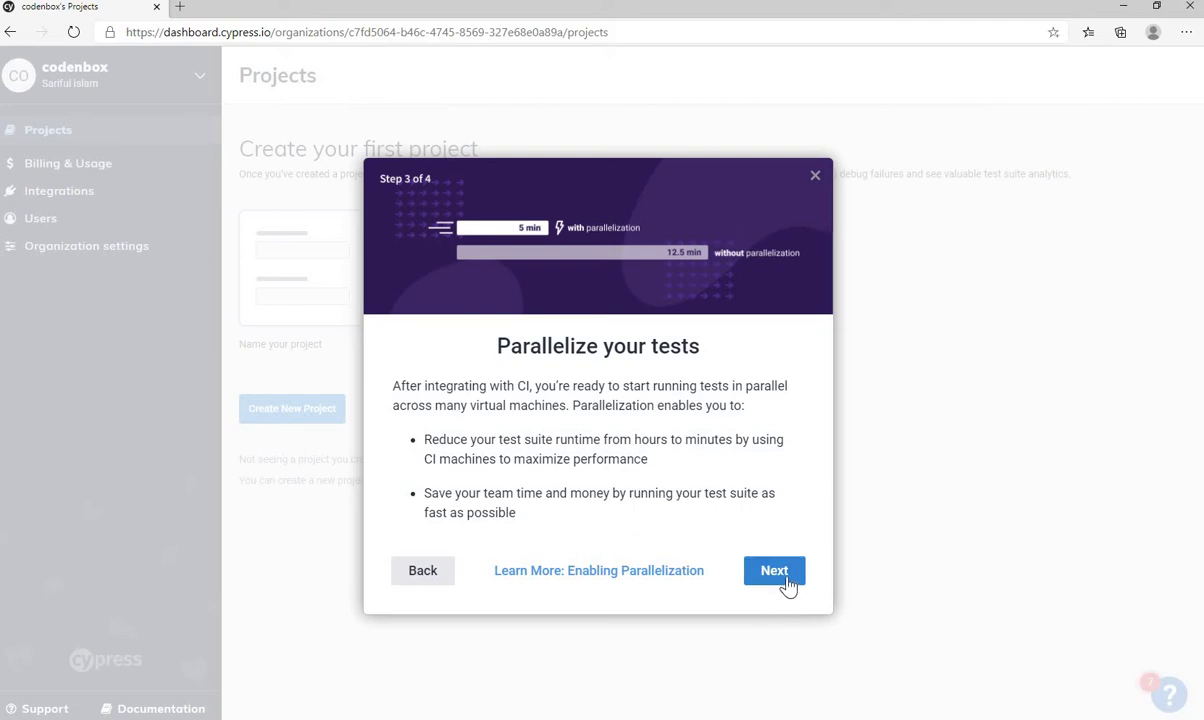
key("Return")
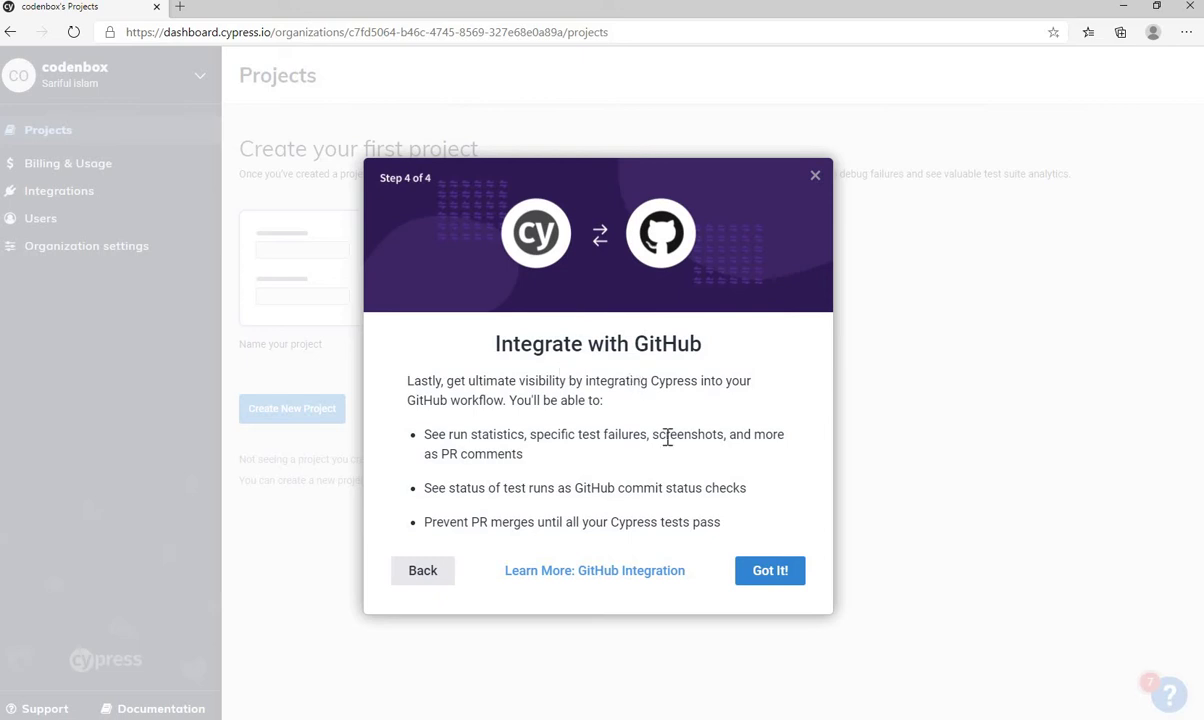
left_click(772, 572)
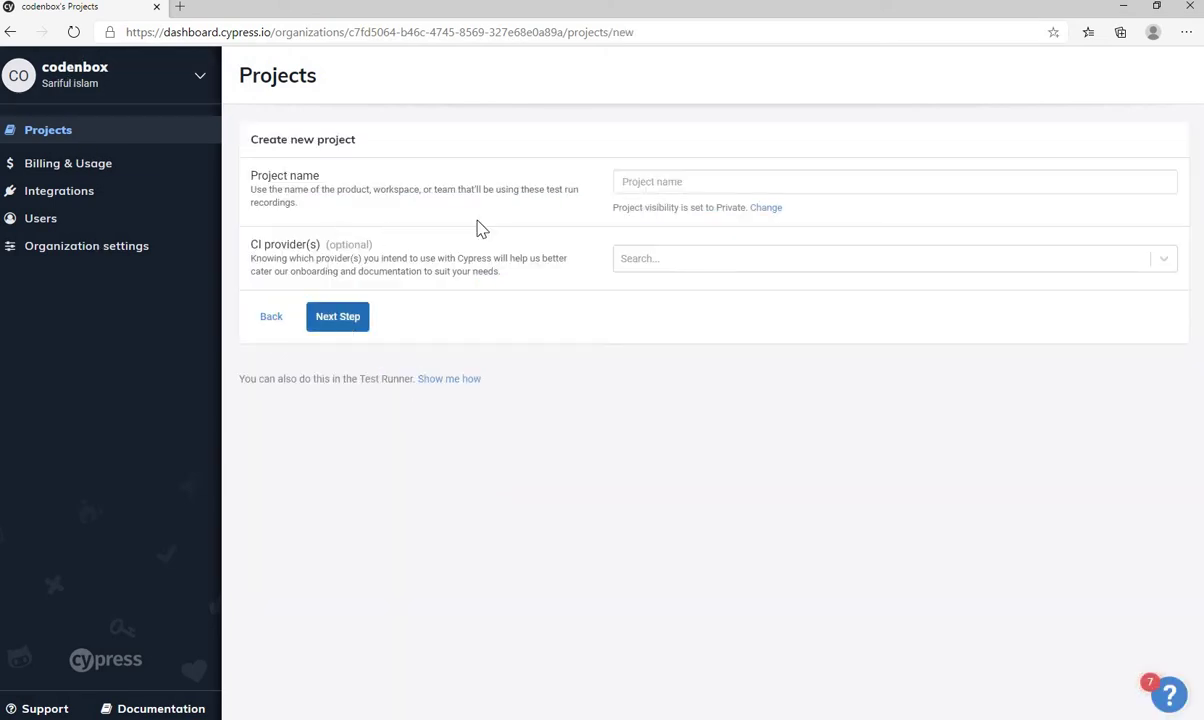
Create a new Dashboard project named Cypress Example without choosing a CI provider
left_click(653, 184)
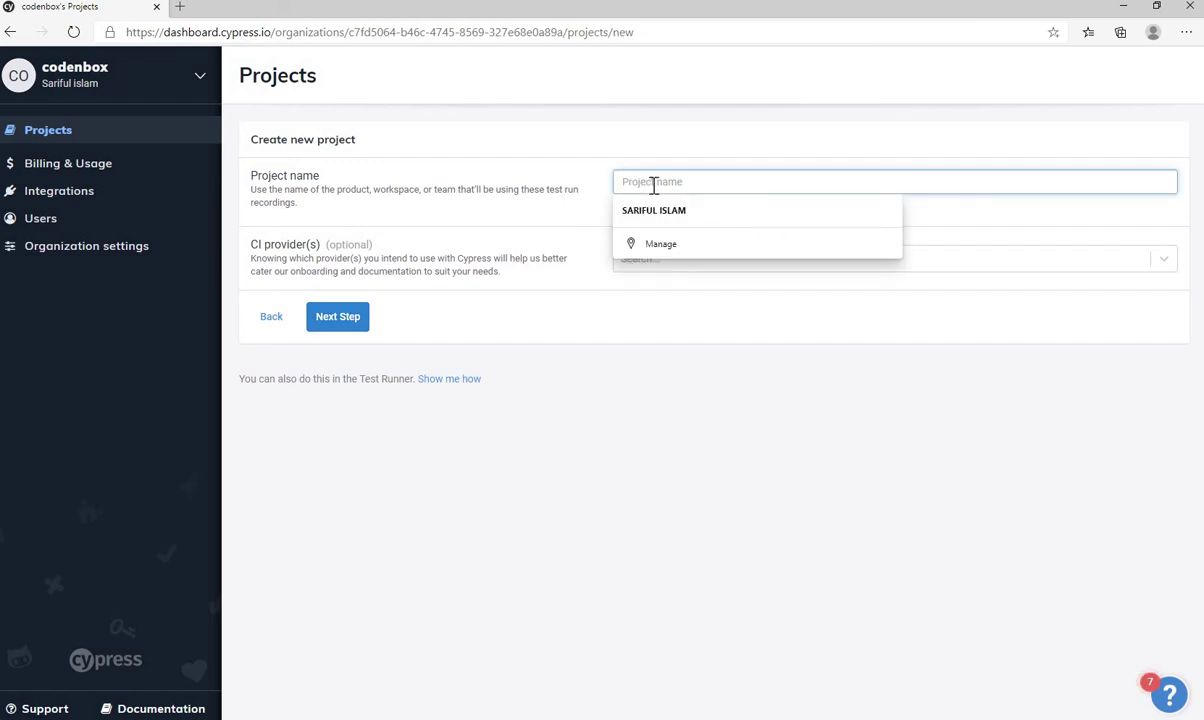
type("Cypress Example")
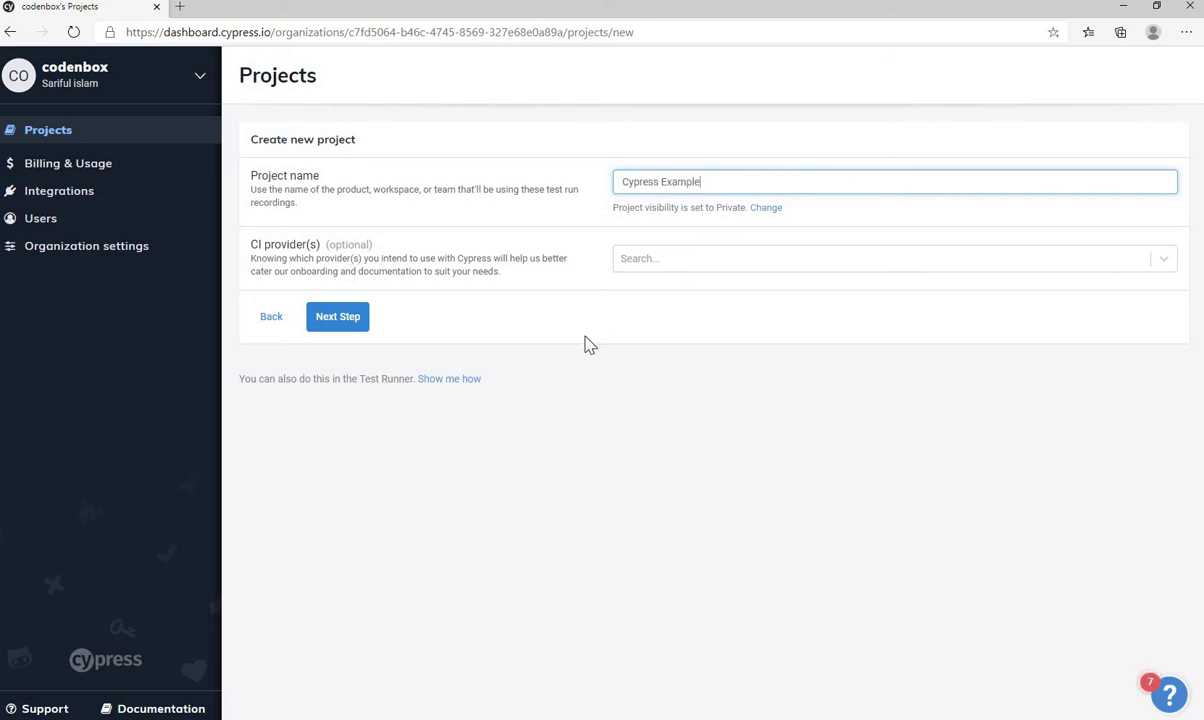
triple_click(287, 244)
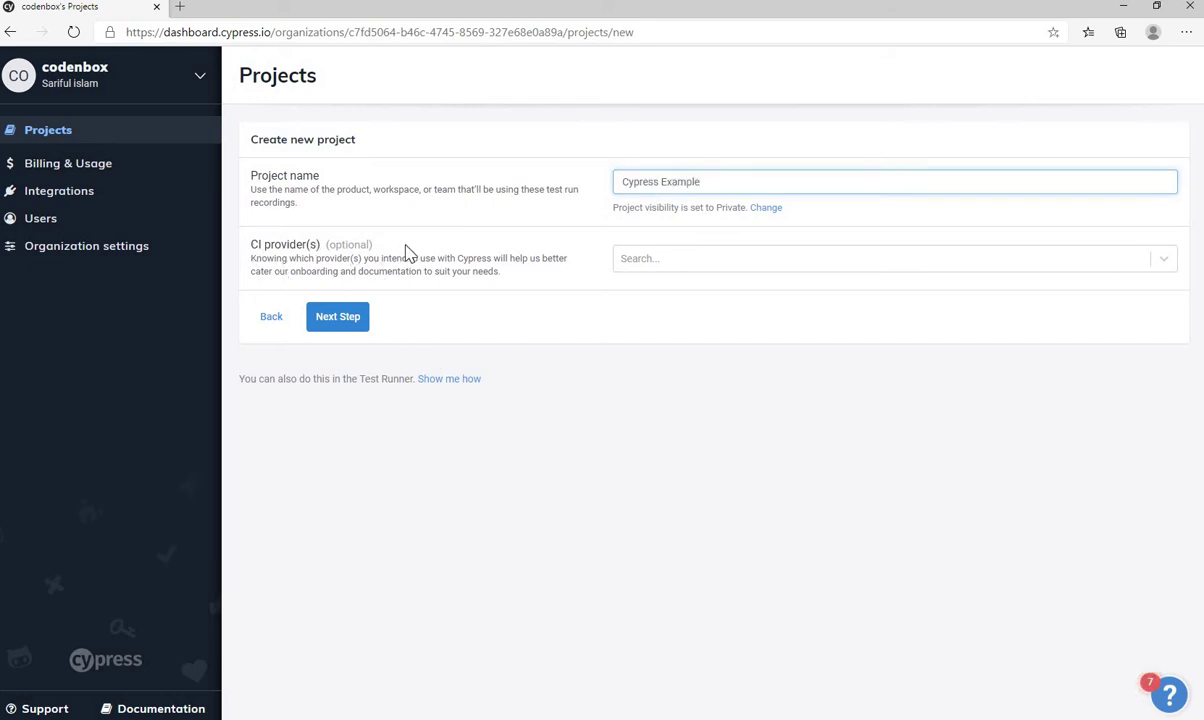
left_click(641, 158)
left_click(335, 316)
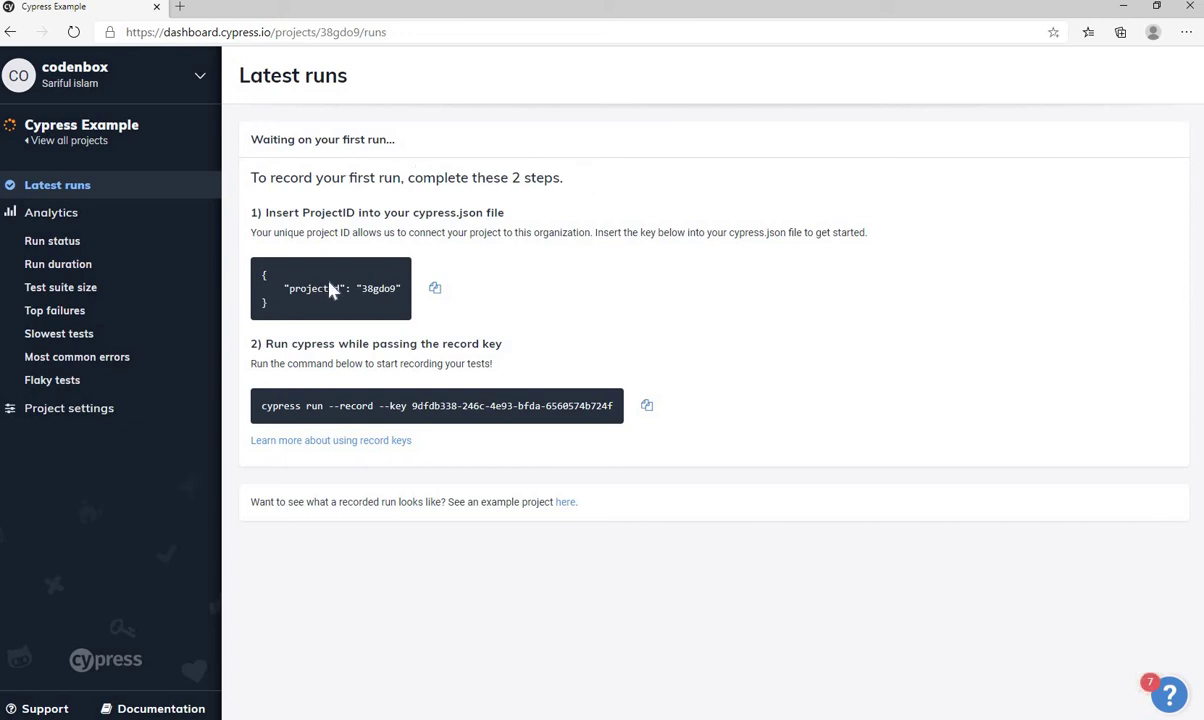
Copy the project ID from the instructions for recording the first run
left_click_drag(417, 213, 494, 214)
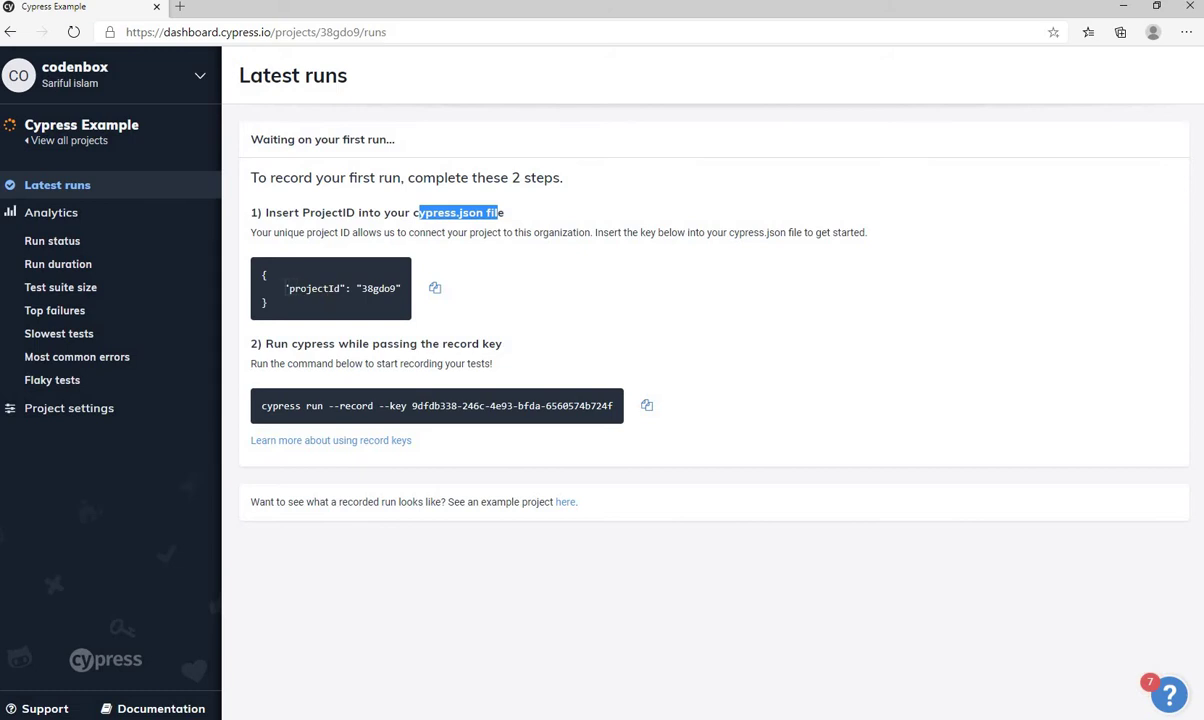
left_click_drag(280, 288, 368, 288)
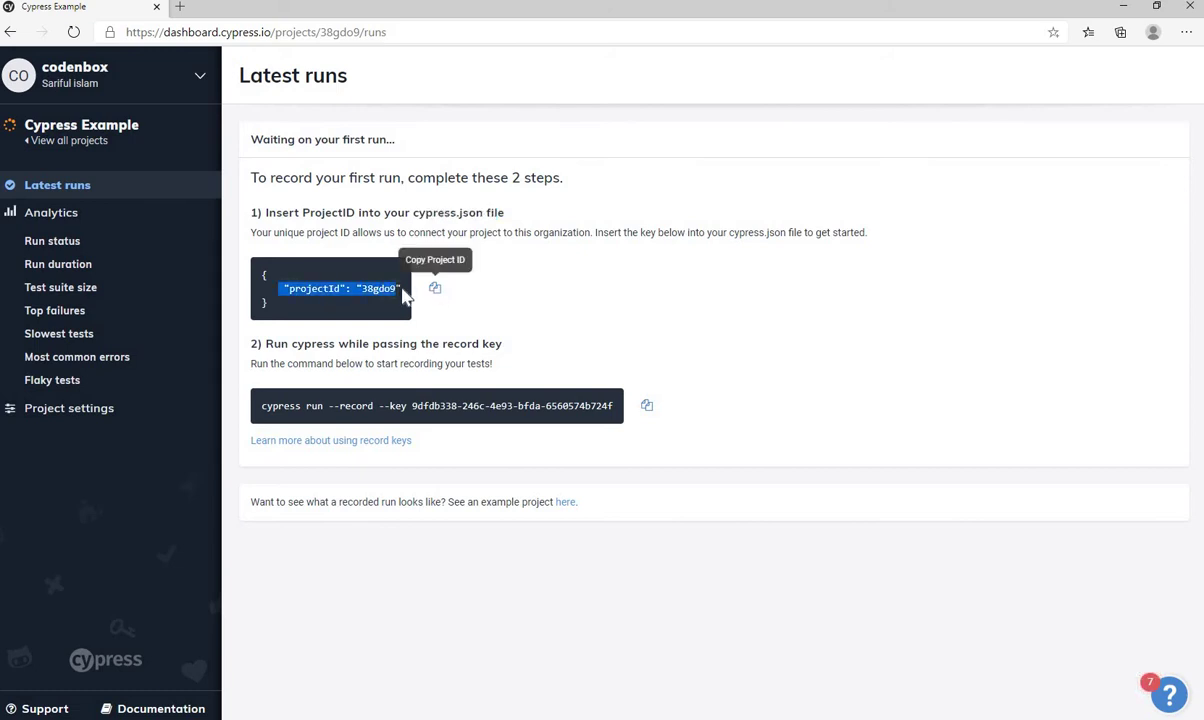
left_click(435, 288)
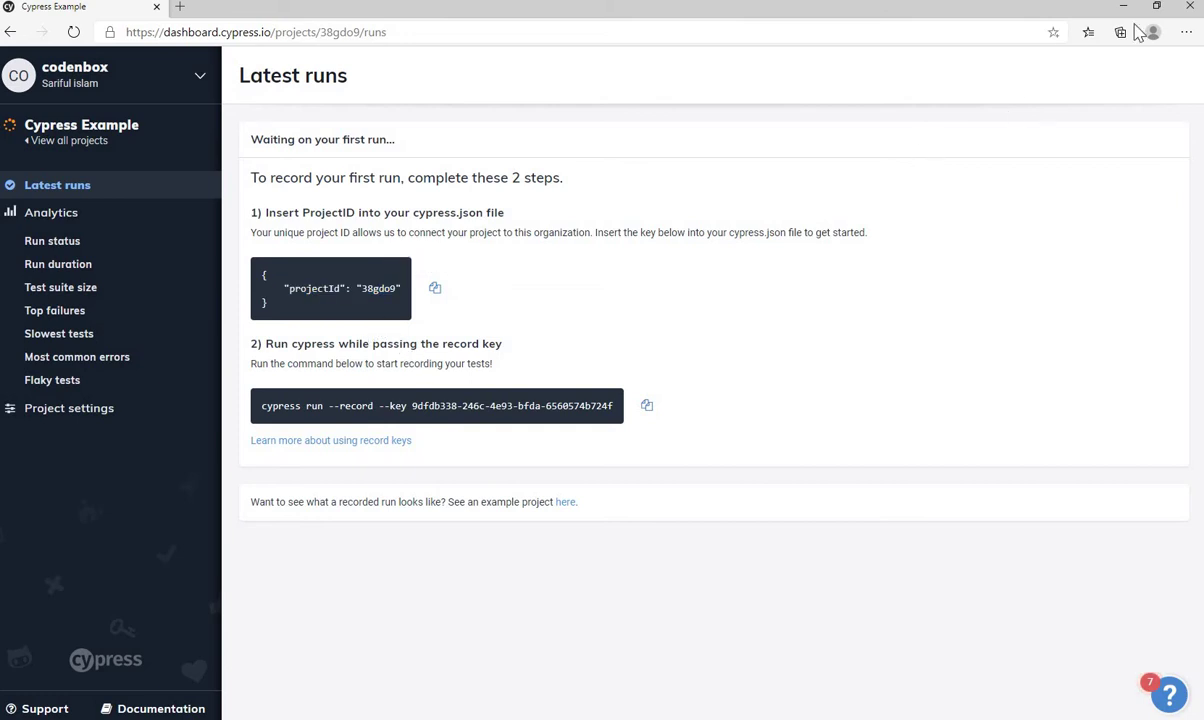
Close the test runner's project setup and clear the runner and browser windows away from cypress.json in Visual Studio Code
double_click(1090, 10)
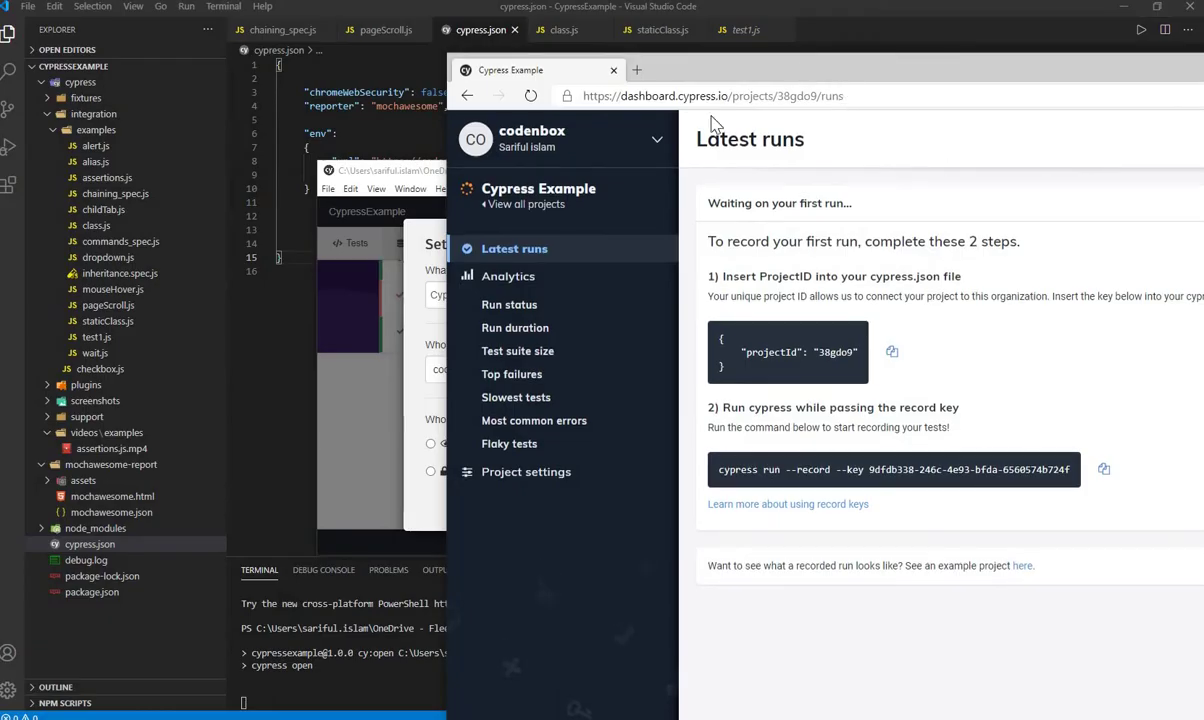
left_click_drag(1003, 72, 514, 325)
left_click(779, 247)
left_click(775, 243)
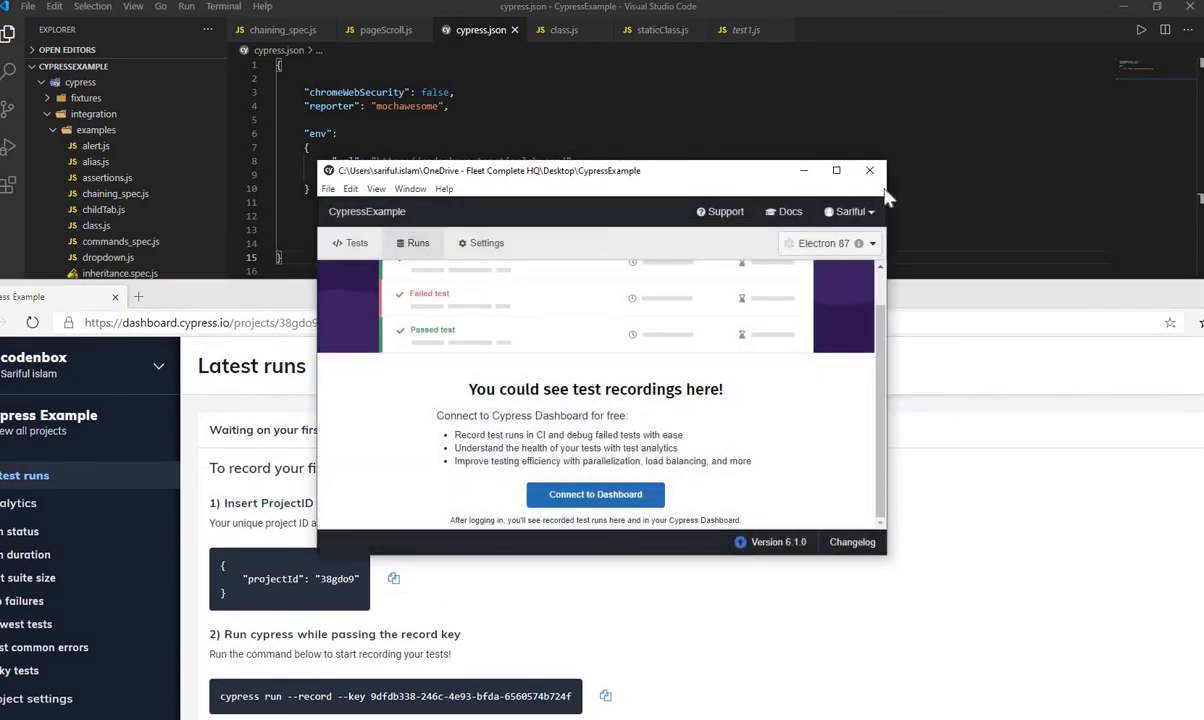
left_click(803, 170)
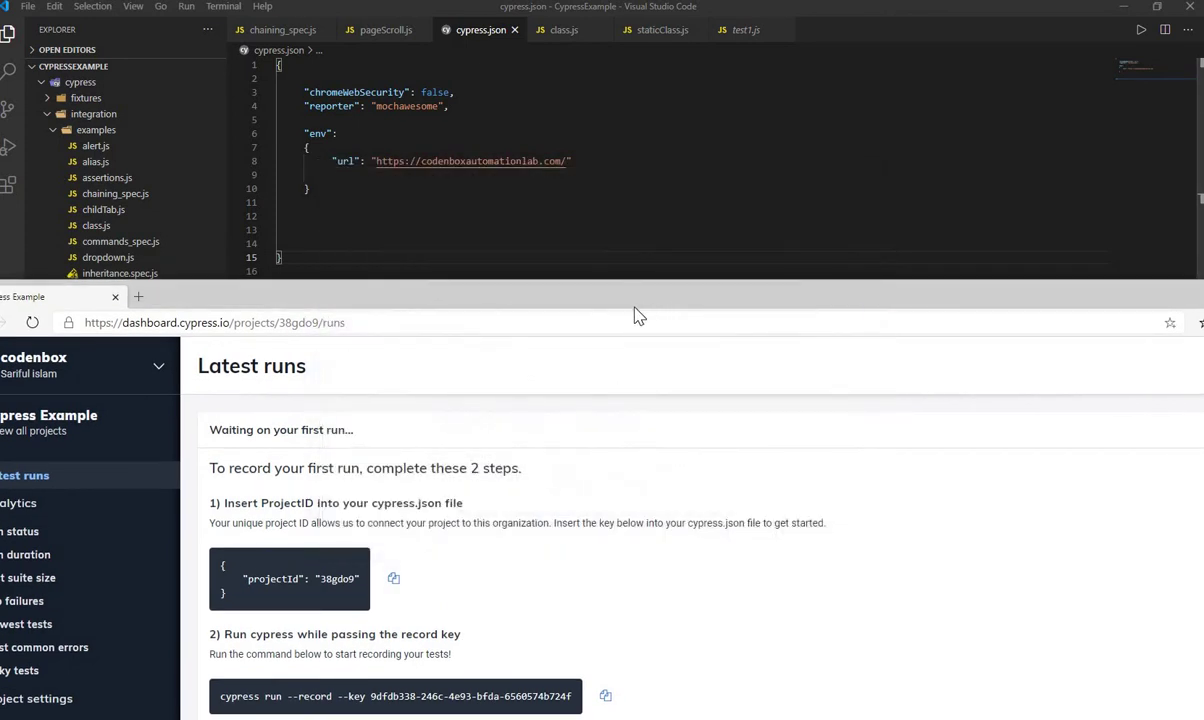
left_click_drag(634, 308, 728, 218)
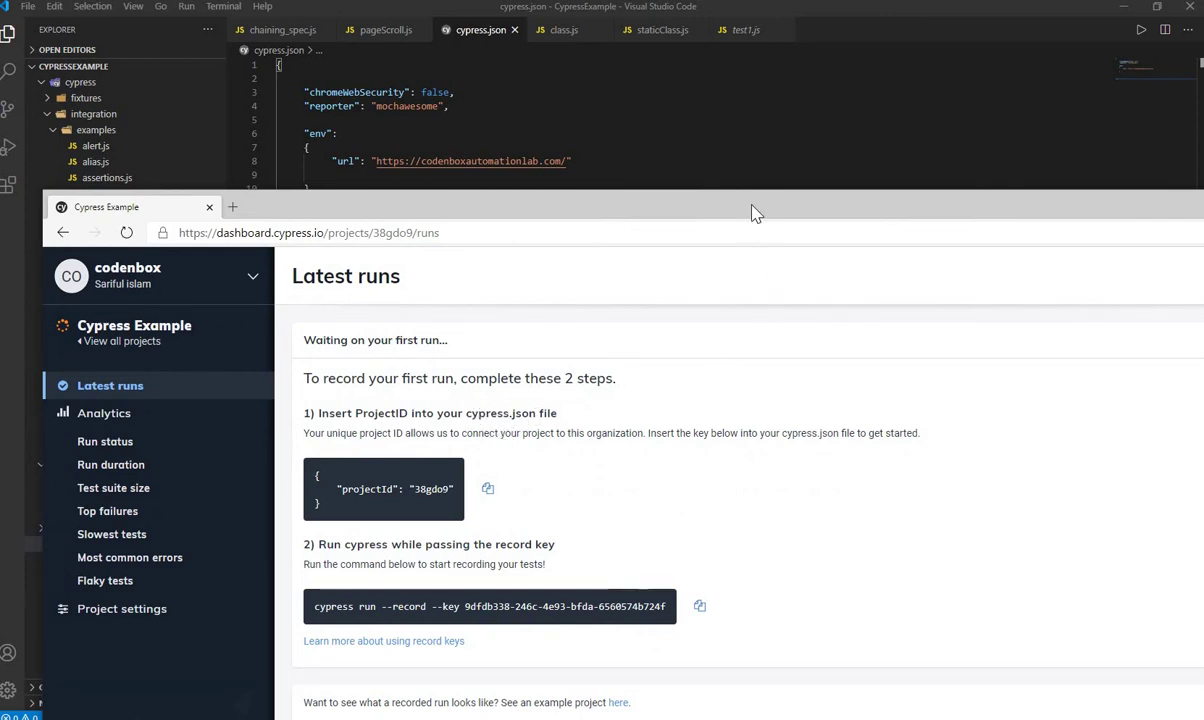
left_click_drag(755, 213, 0, 212)
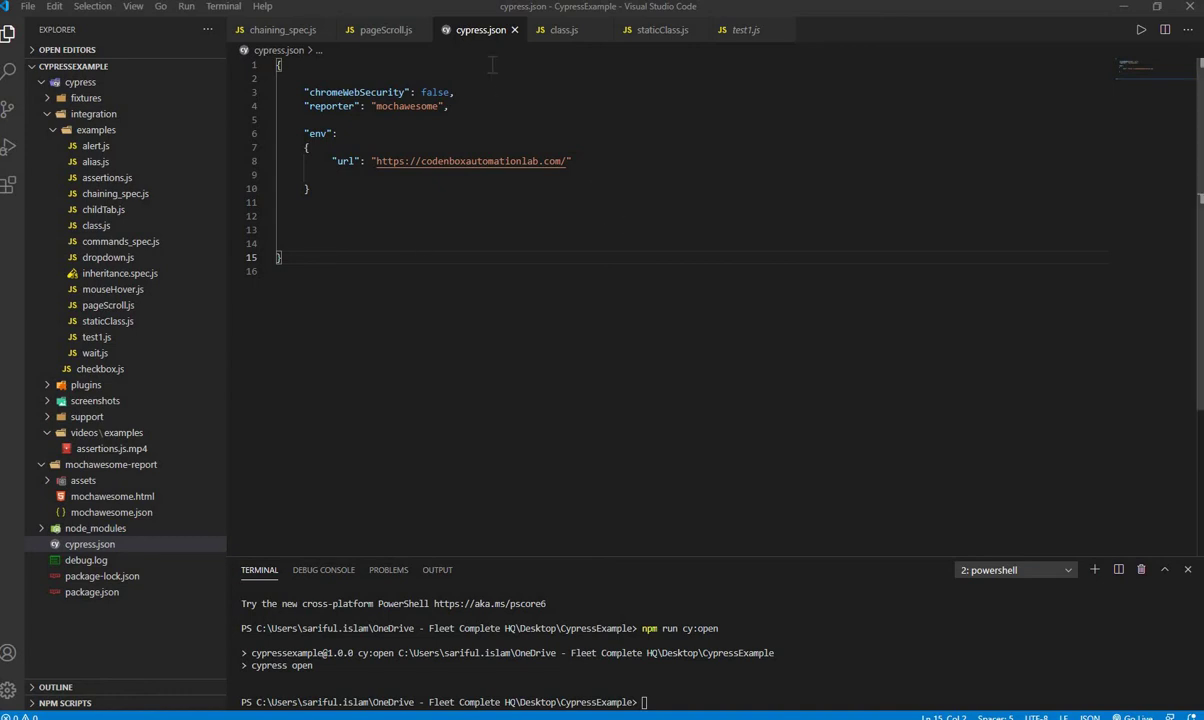
Try inserting the bare project ID 38gdo9 on a new line below the reporter setting in cypress.json, and remove it again
left_click(478, 119)
key("Return")
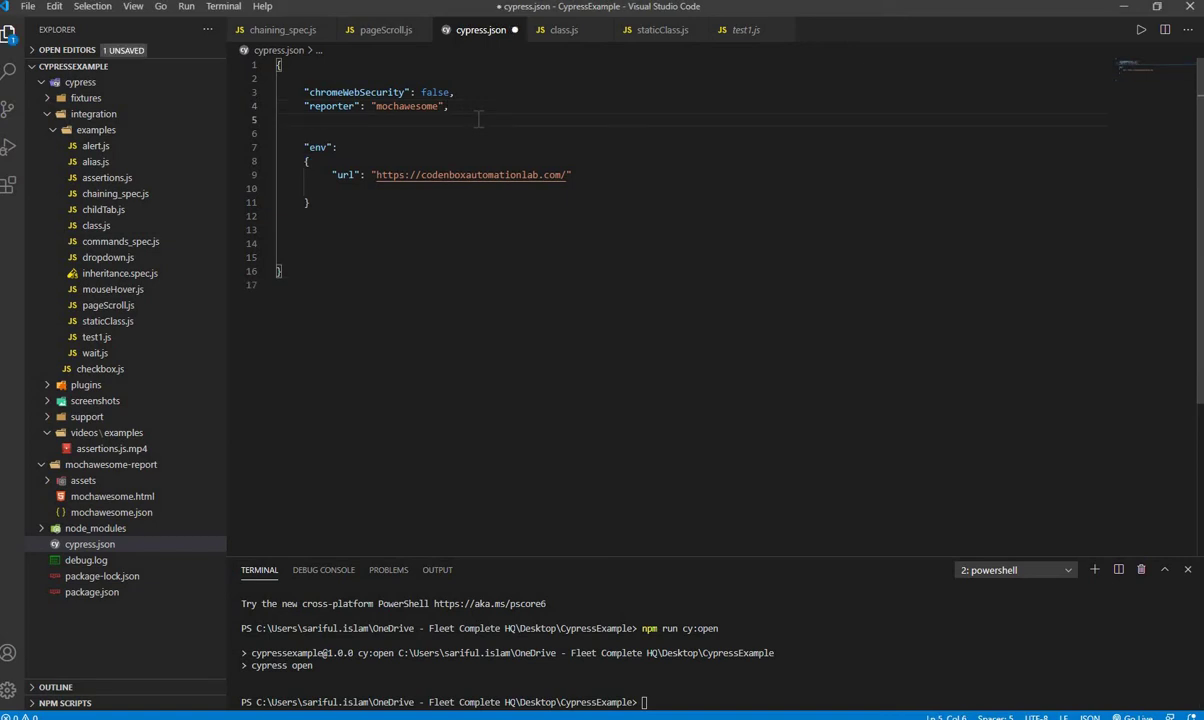
type("38gdo9")
key("BackSpace")
key("BackSpace")
key("BackSpace")
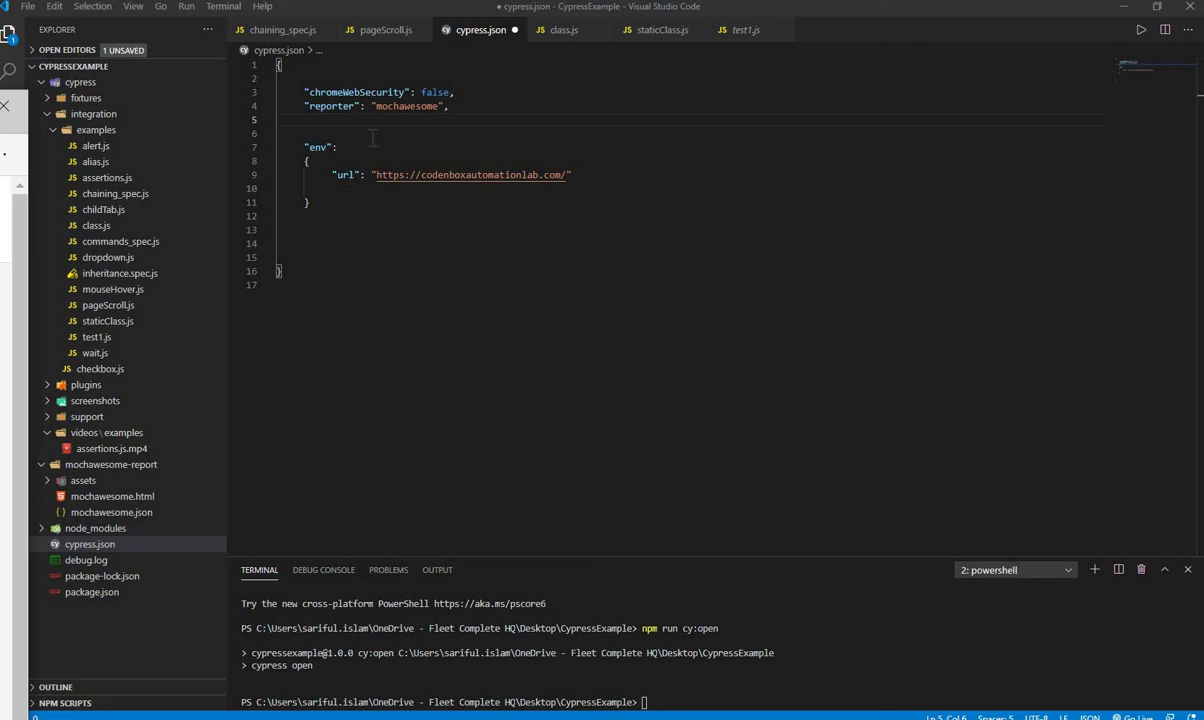
Insert the line "projectId": "38gdo9", directly below the reporter setting in cypress.json
left_click(493, 114)
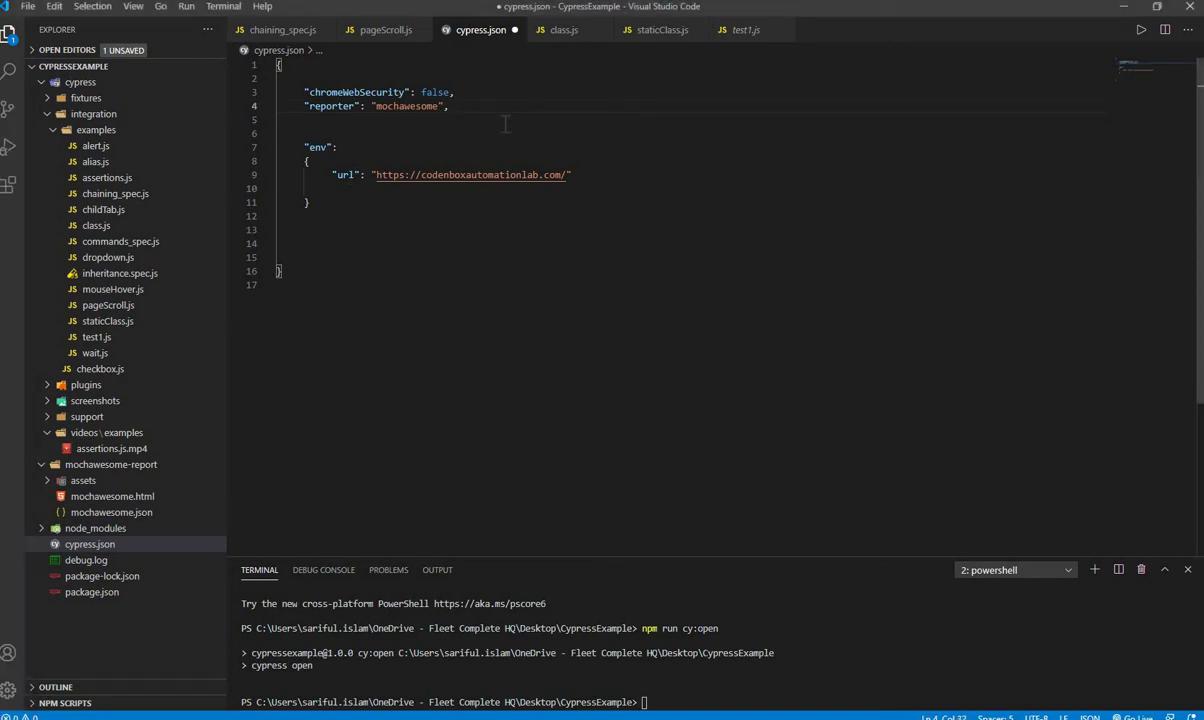
key("Return")
key("ctrl+v")
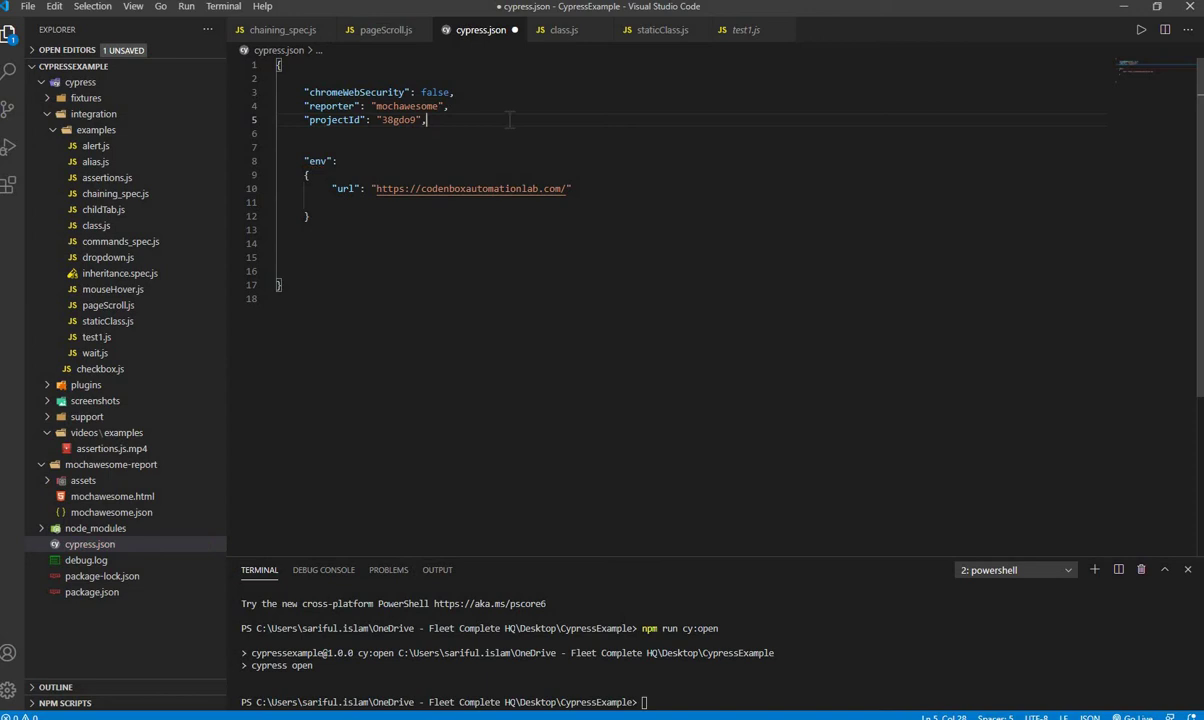
Save cypress.json and switch back to the dashboard's first-run instructions in the browser, showing the second step about the record key
key("Down")
key("ctrl+s")
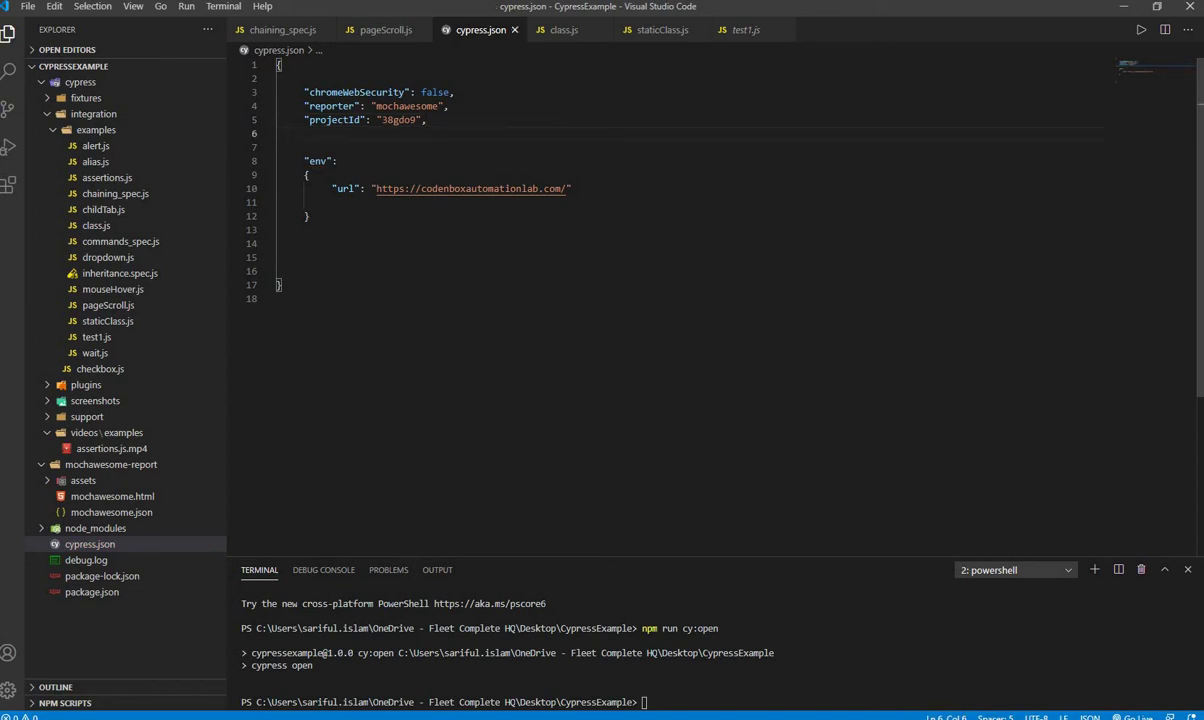
key("alt+Tab")
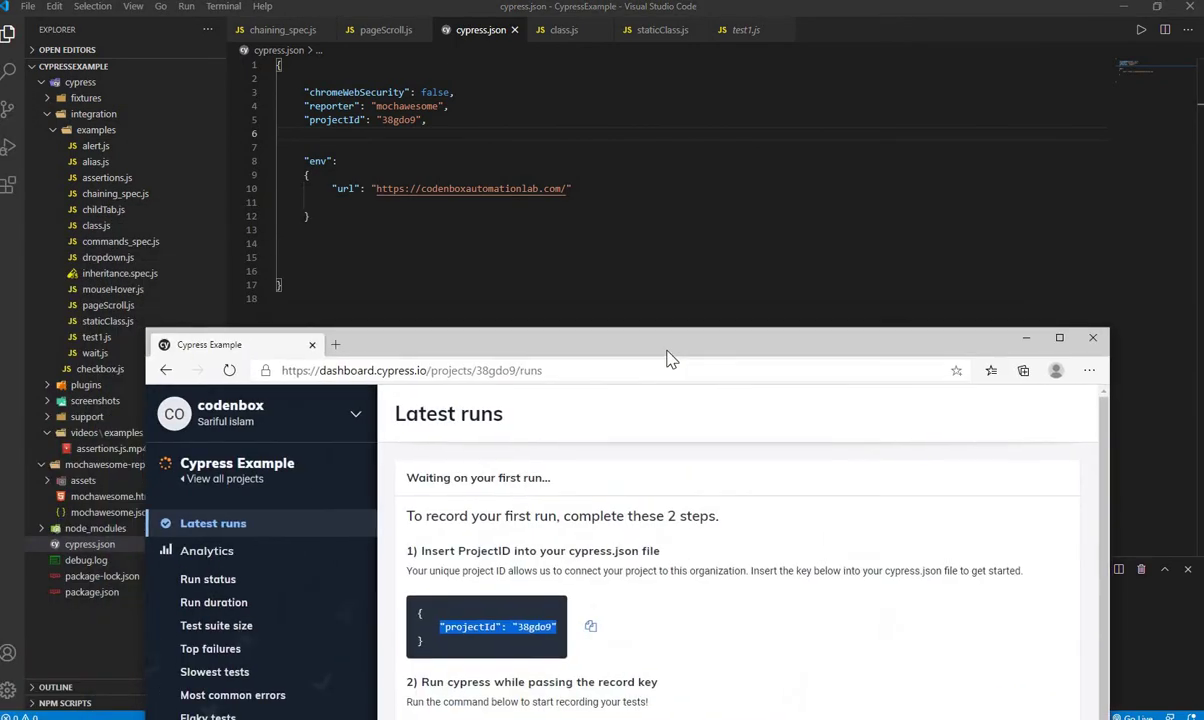
left_click_drag(670, 358, 681, 170)
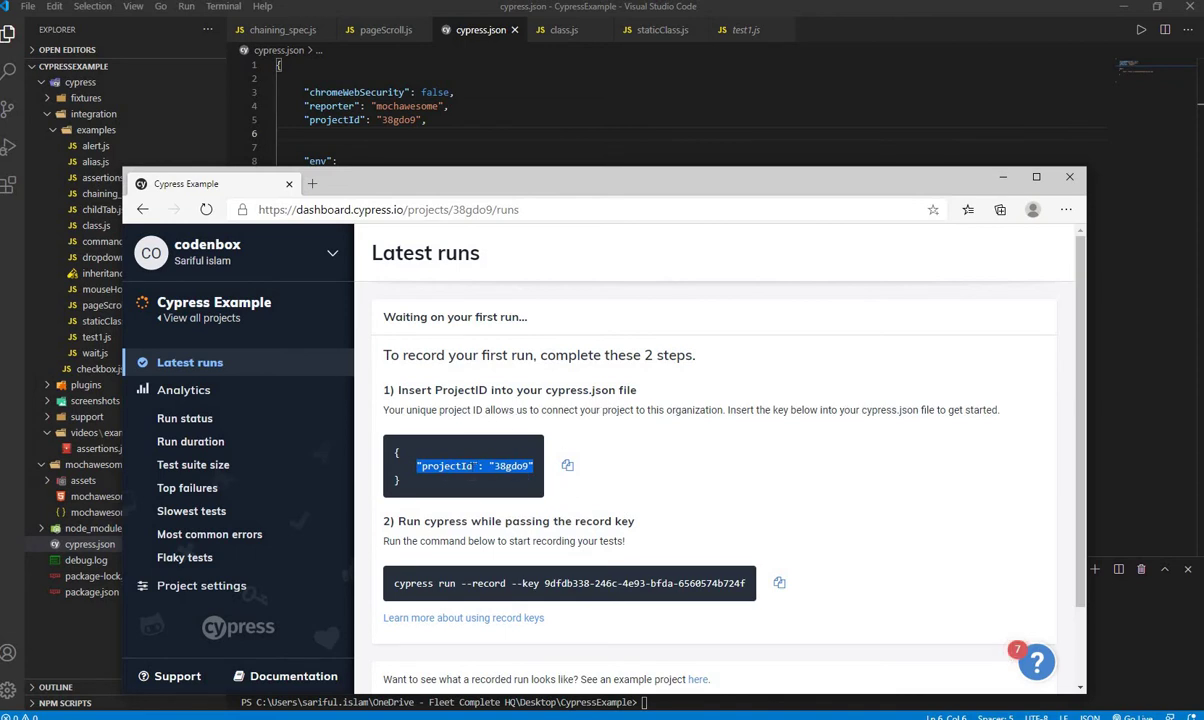
left_click(470, 466)
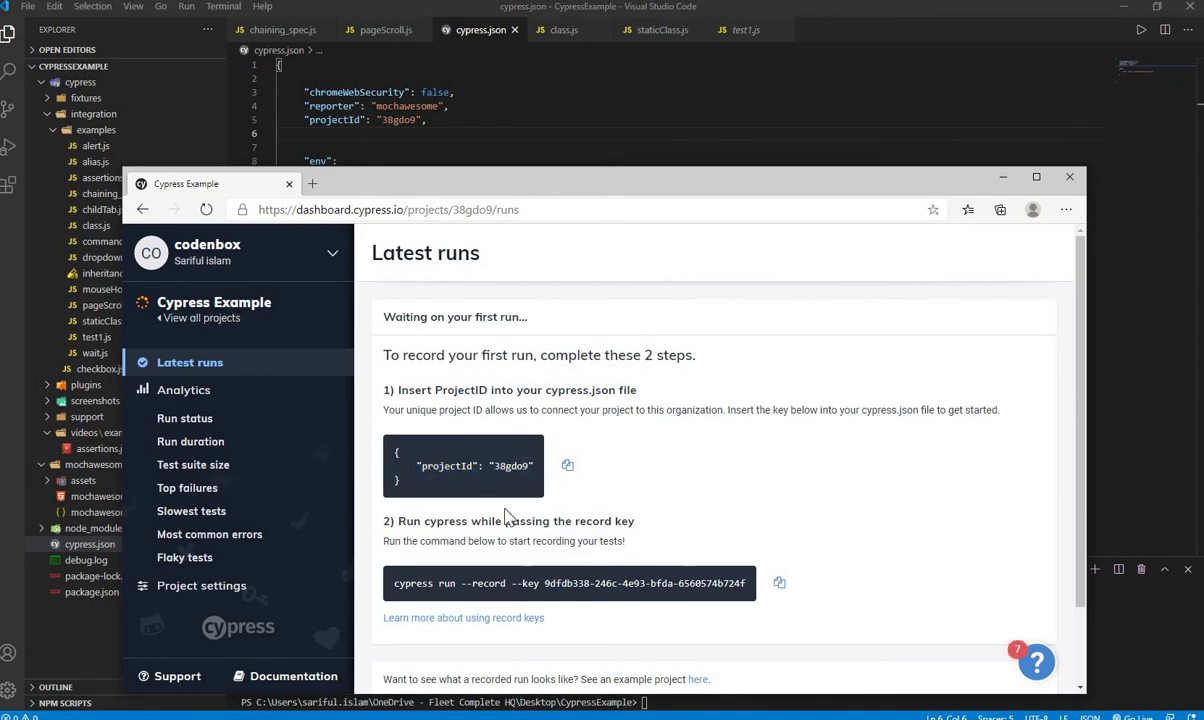
scroll(465, 470, "down", 2)
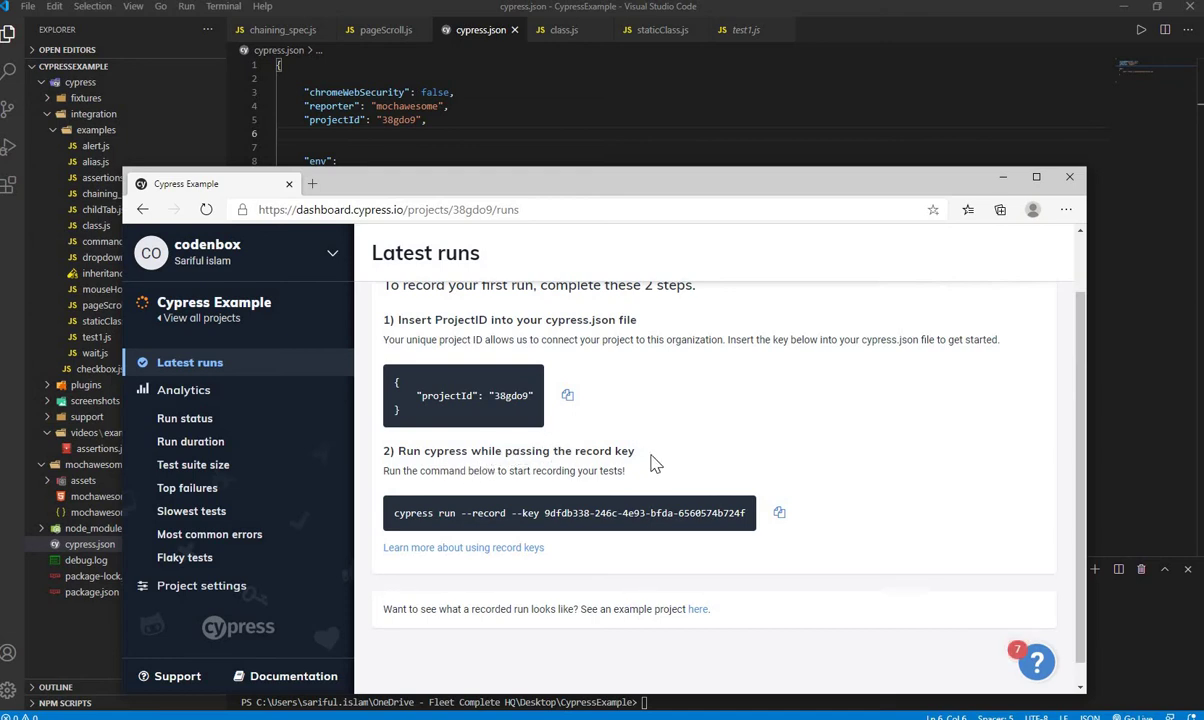
Copy the record key of the cypress run command from the dashboard's second setup step
left_click(779, 512)
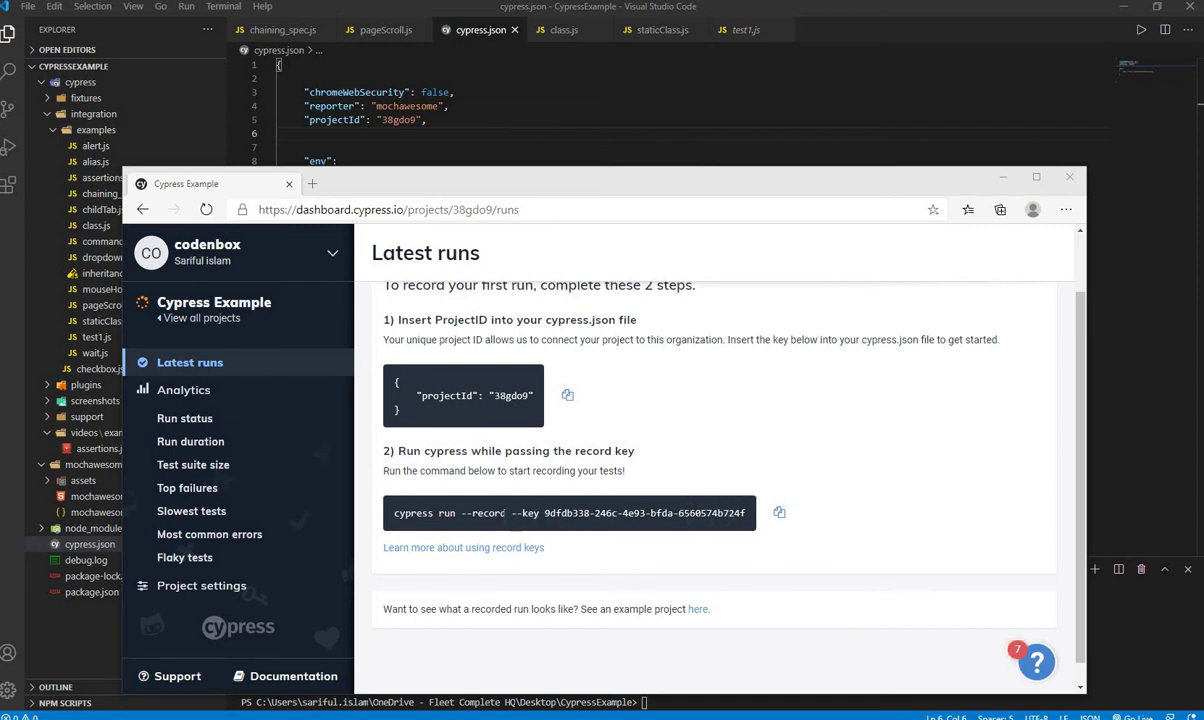
left_click_drag(394, 513, 746, 514)
left_click(468, 515)
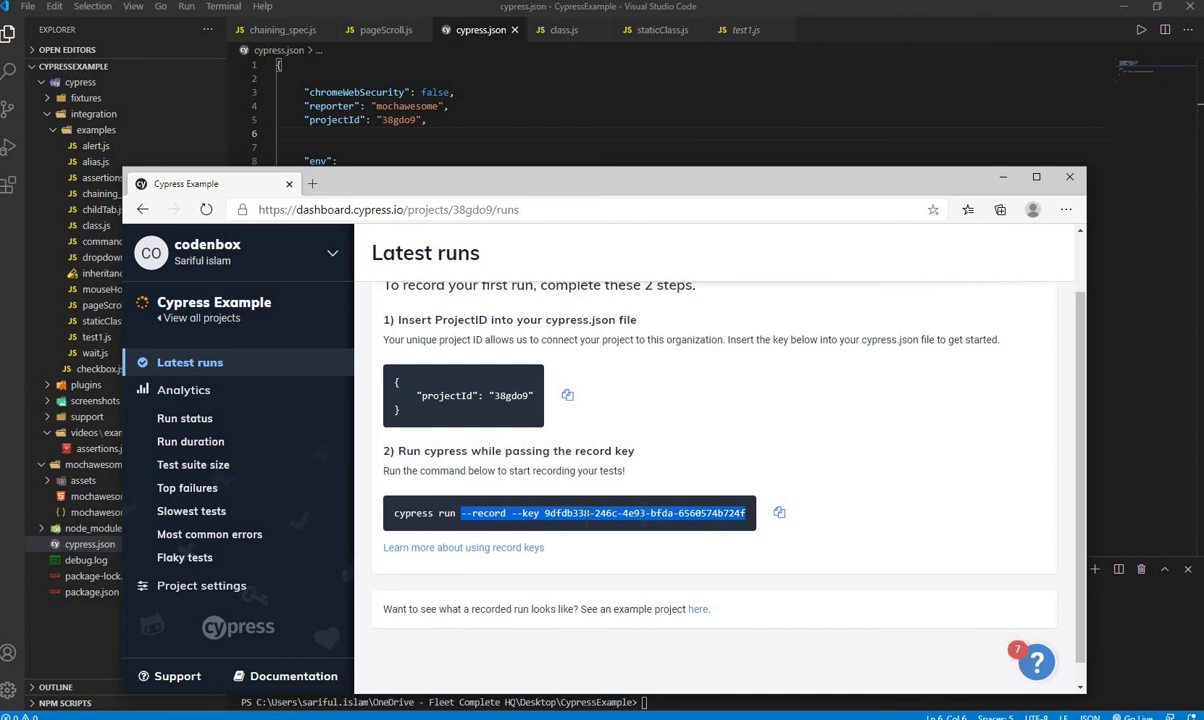
left_click(746, 514)
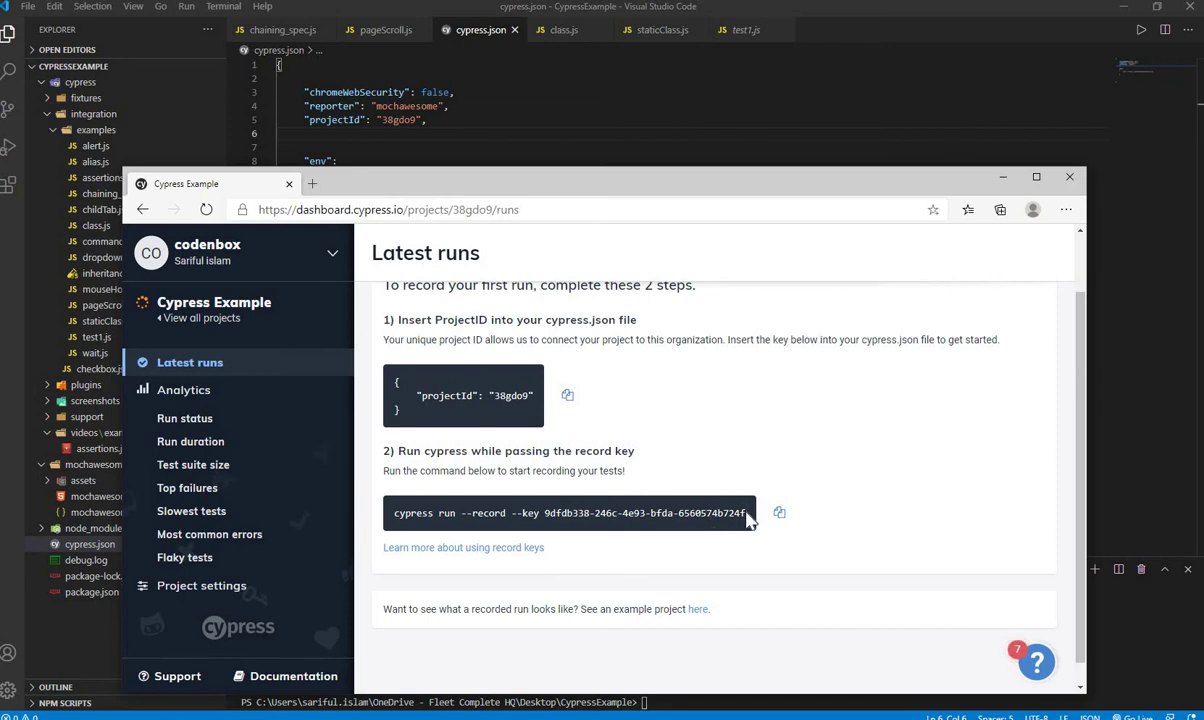
left_click_drag(746, 513, 396, 513)
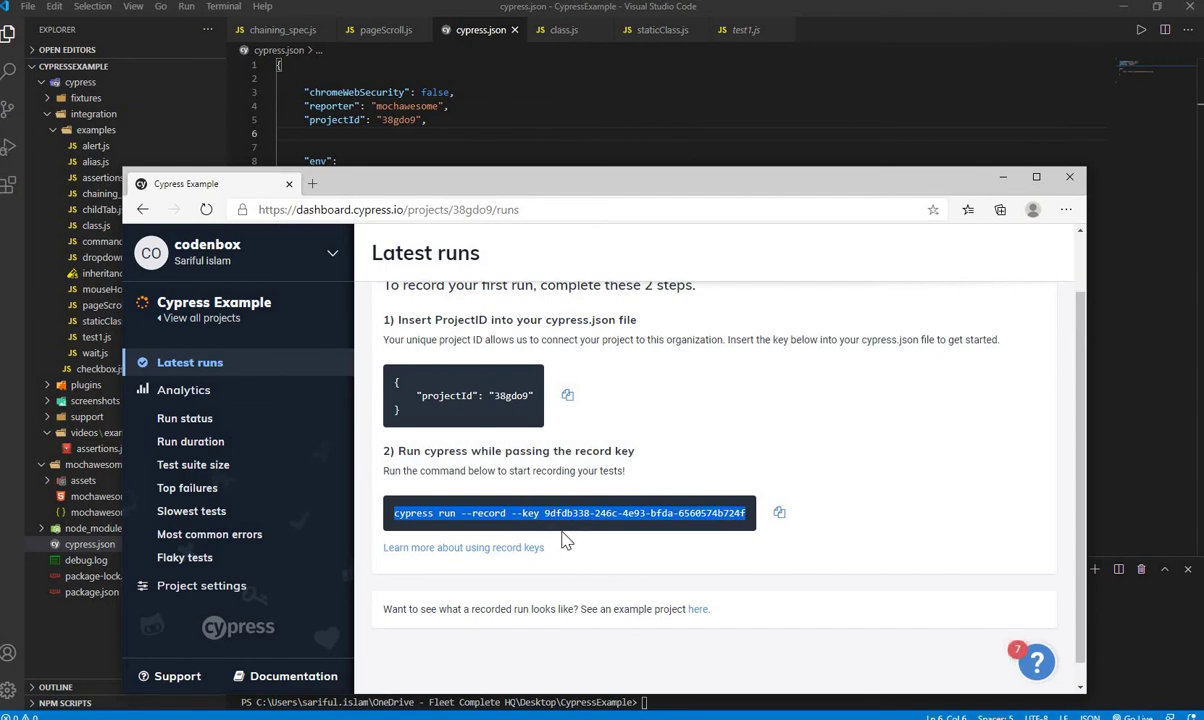
left_click(780, 515)
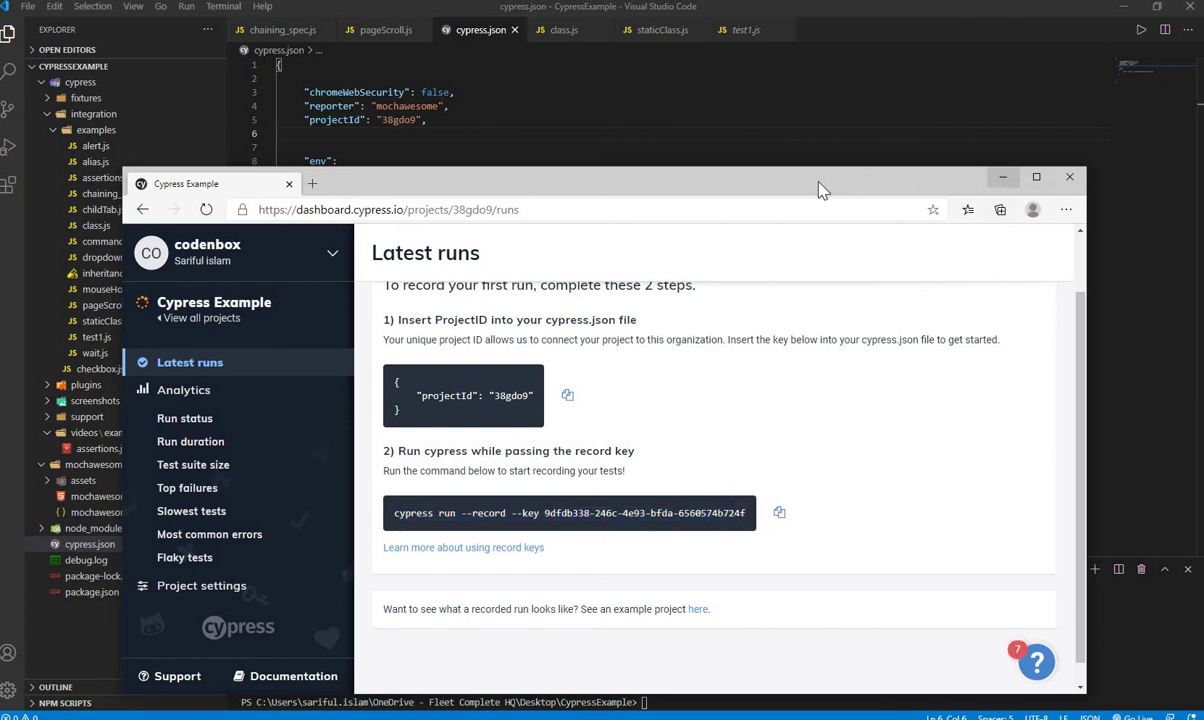
Clear the browser window away and open package.json in Visual Studio Code
left_click(1003, 177)
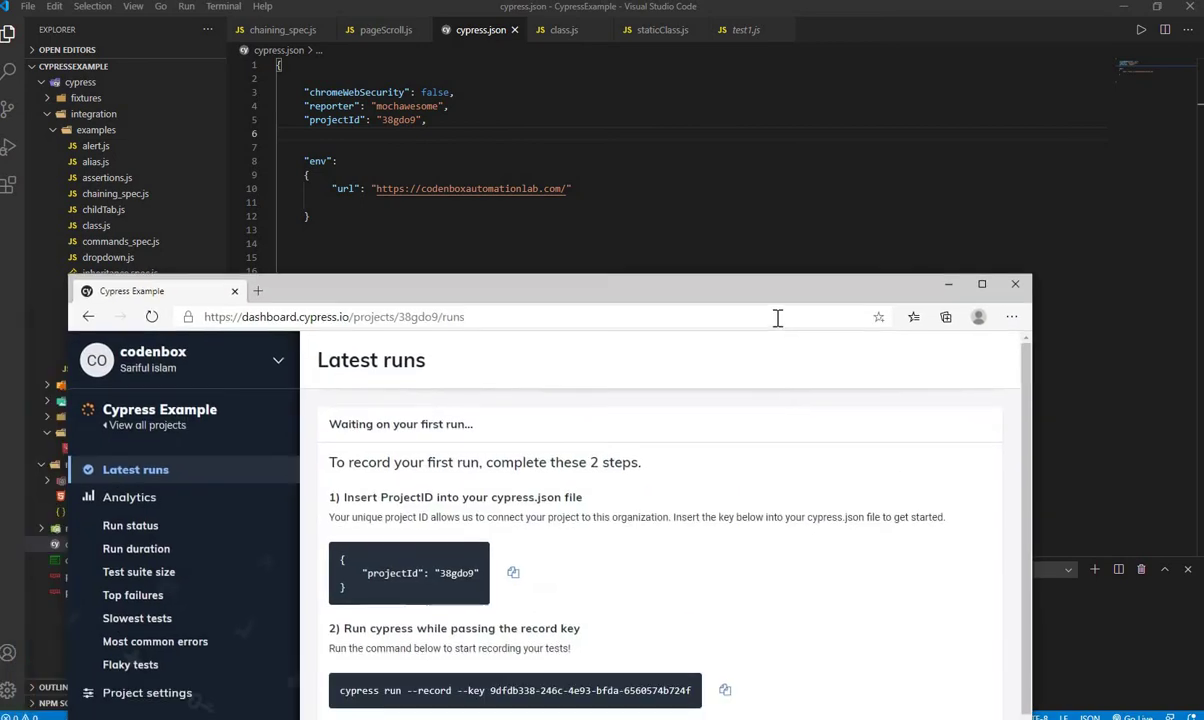
left_click_drag(682, 292, 754, 194)
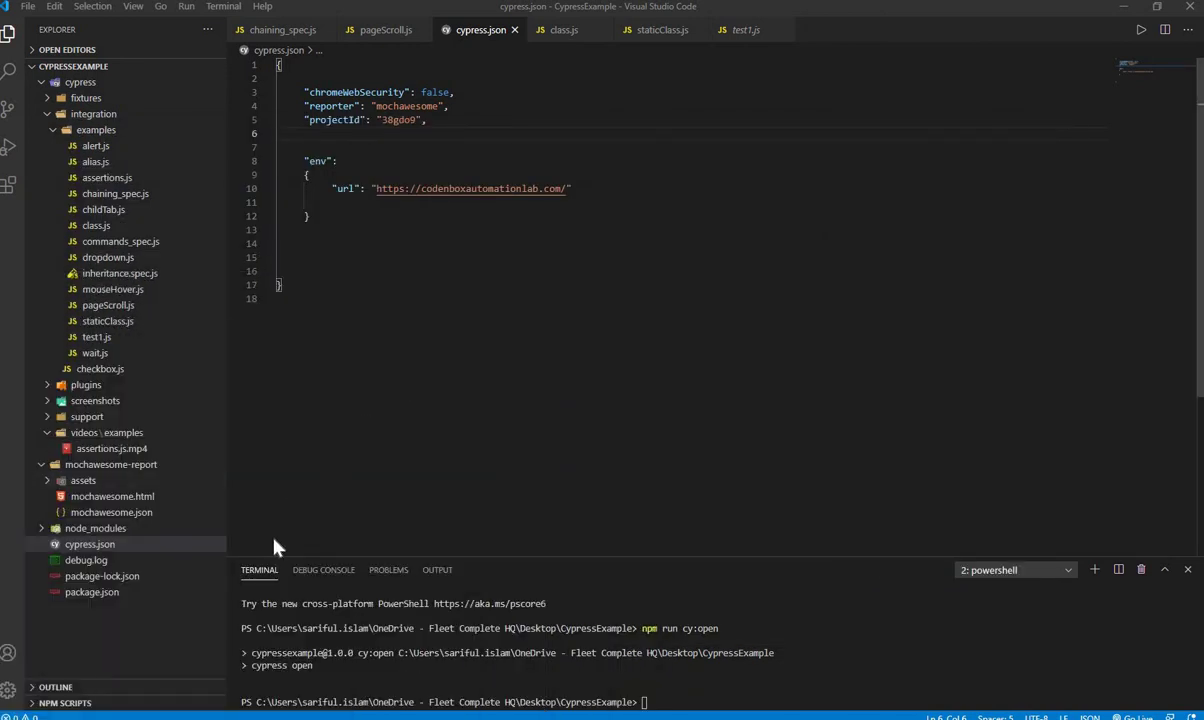
left_click(99, 594)
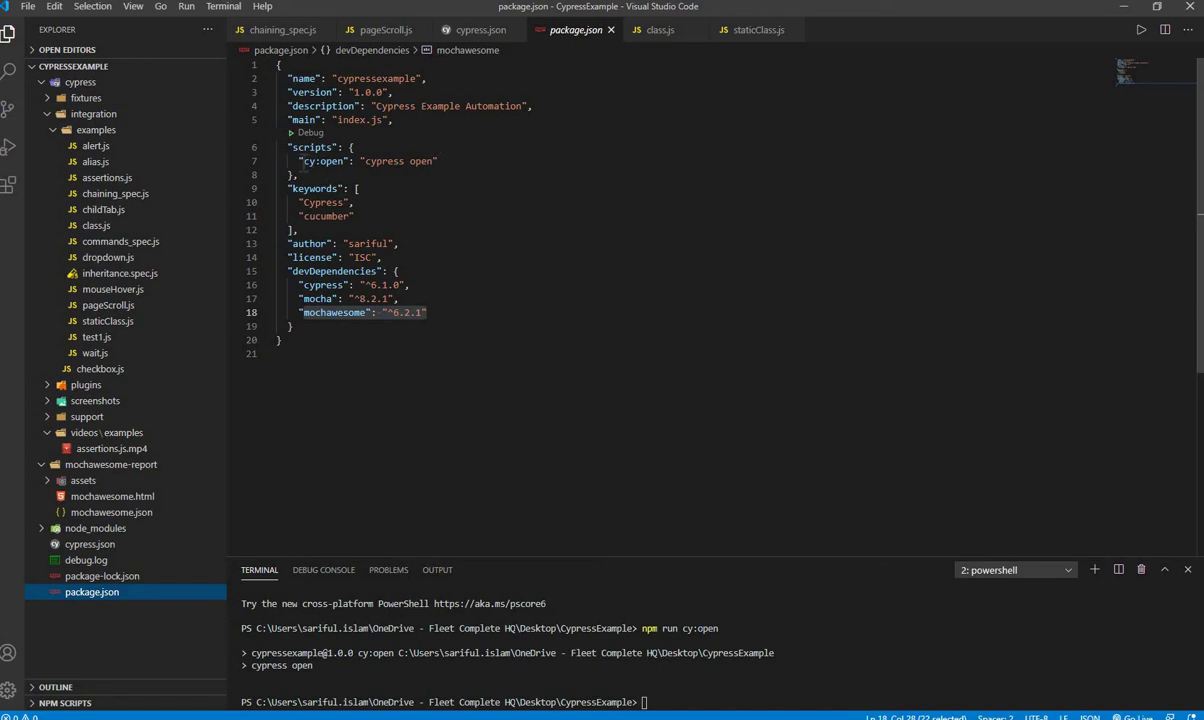
Add a new entry named "cy:dashboad" on a new line below cy:open in the scripts of package.json
left_click(303, 161)
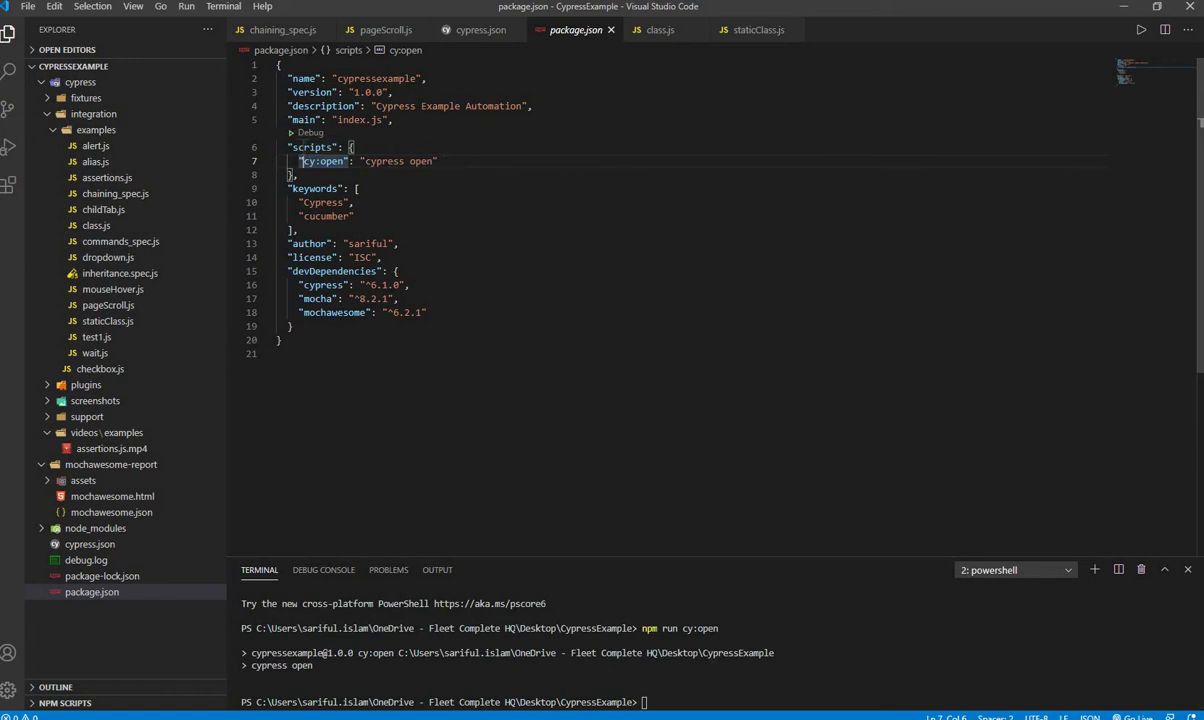
mouse_move(299, 143)
key("End")
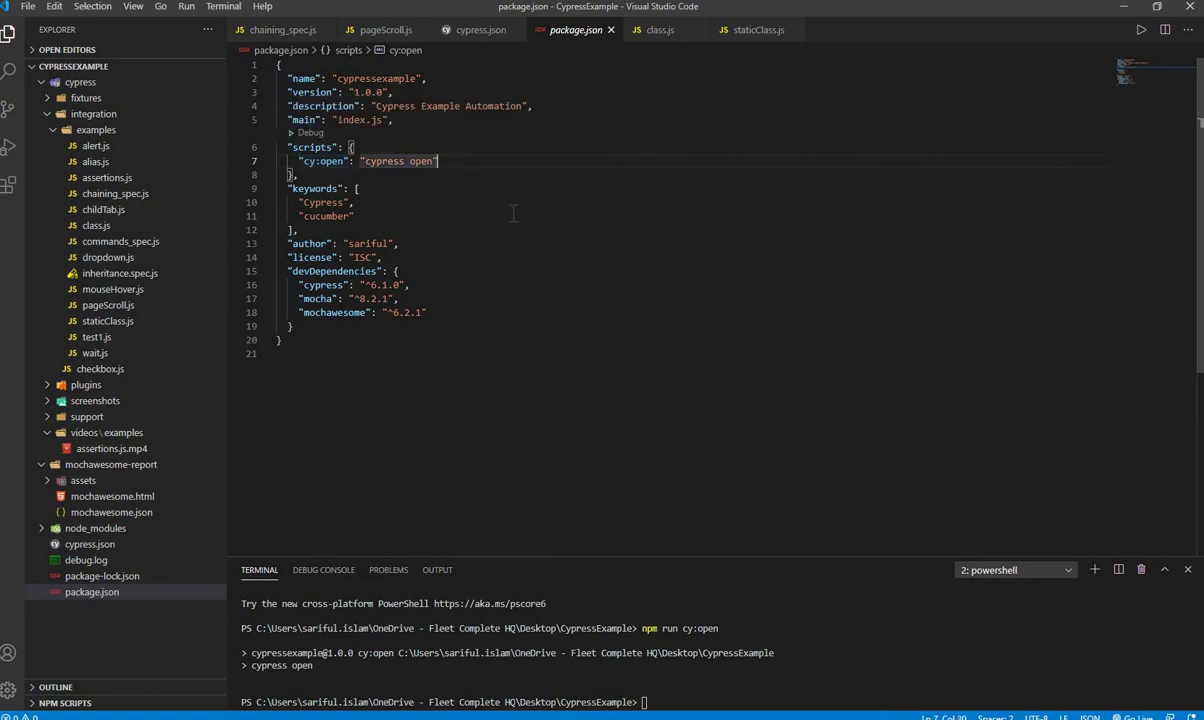
key("Return")
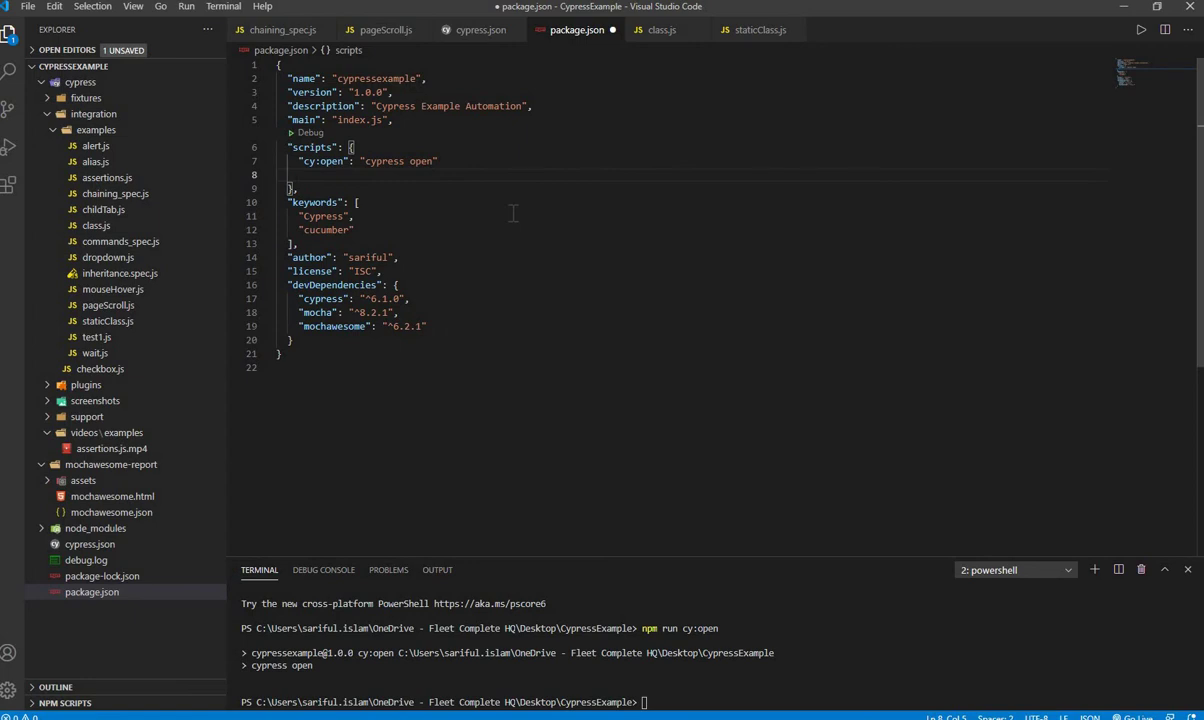
type("\"")
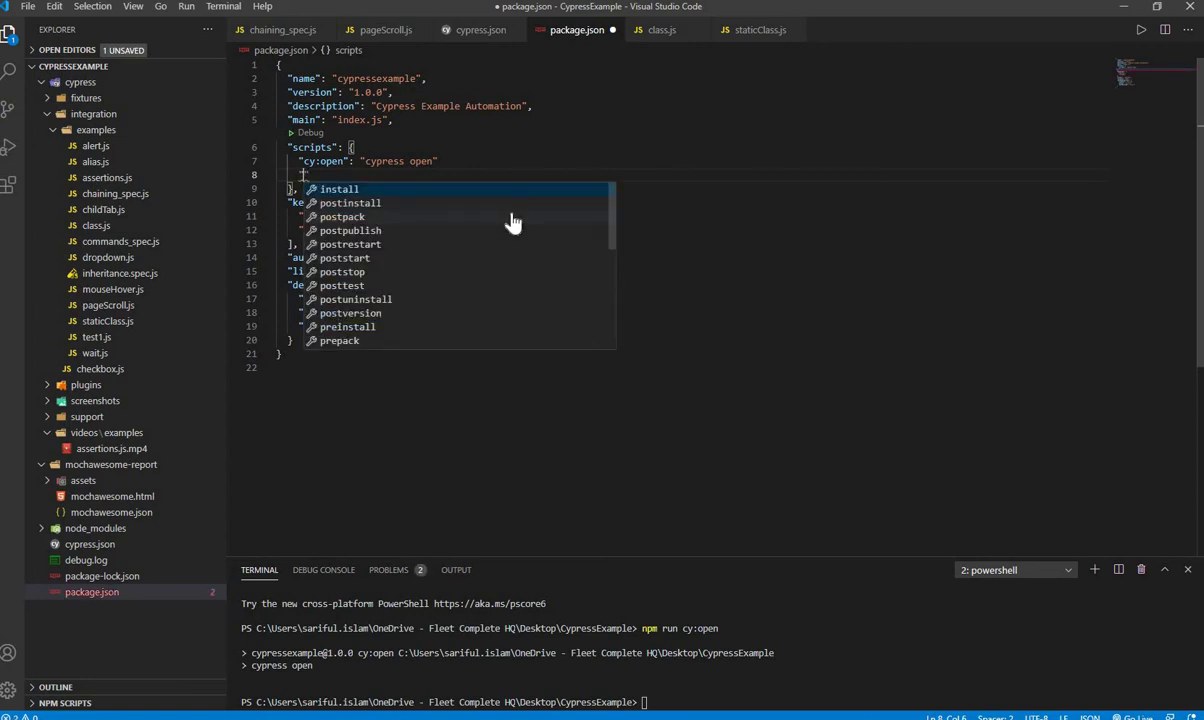
type("cy")
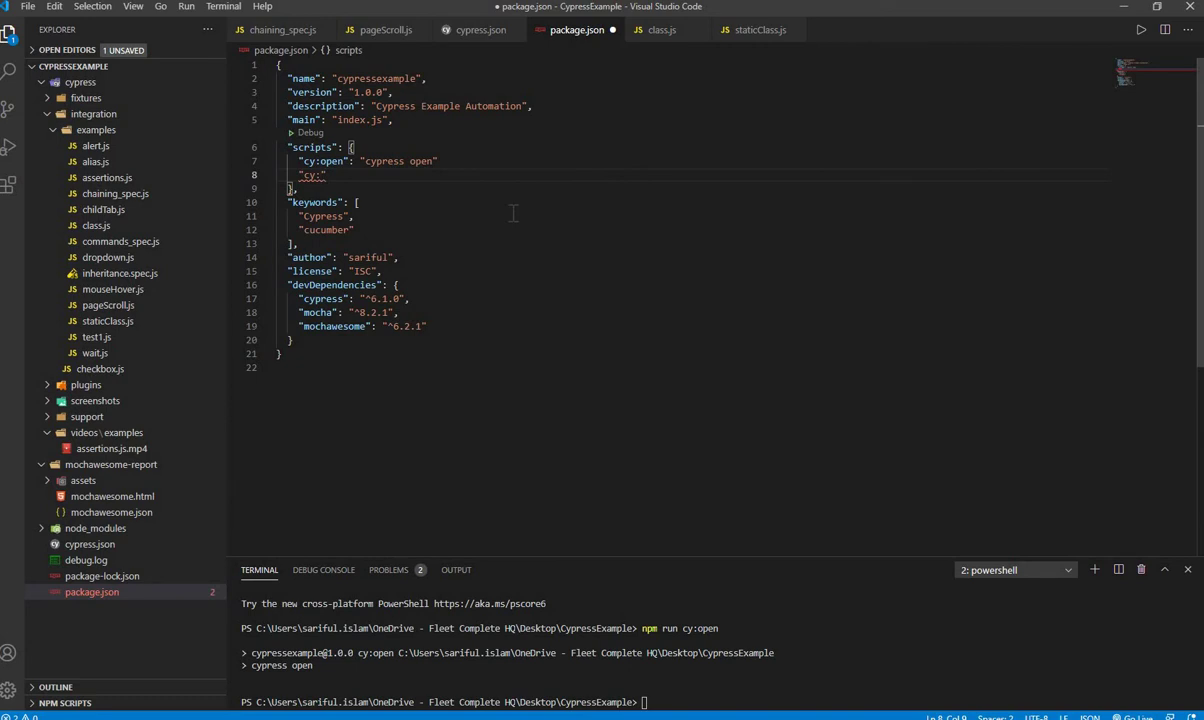
type(":recor")
key("BackSpace")
key("BackSpace")
key("BackSpace")
key("BackSpace")
key("BackSpace")
type("dashboad")
left_click(388, 176)
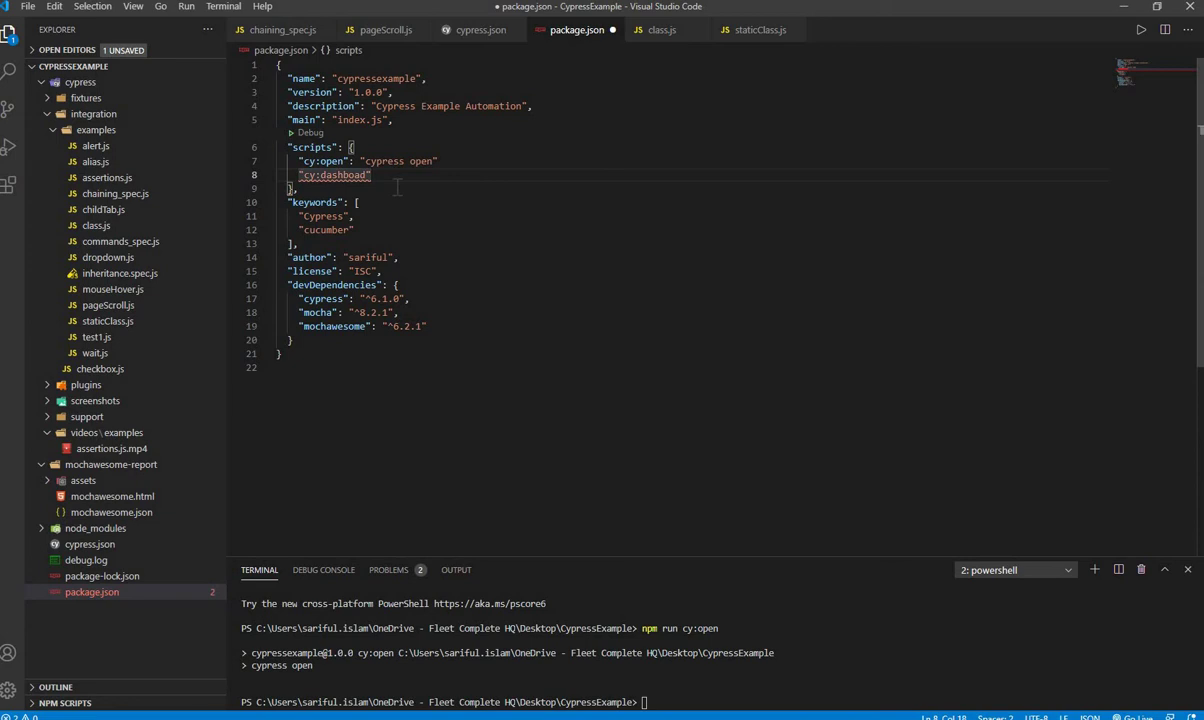
Give the cy:dashboad script a quoted value and paste the copied record key into it
type(": ")
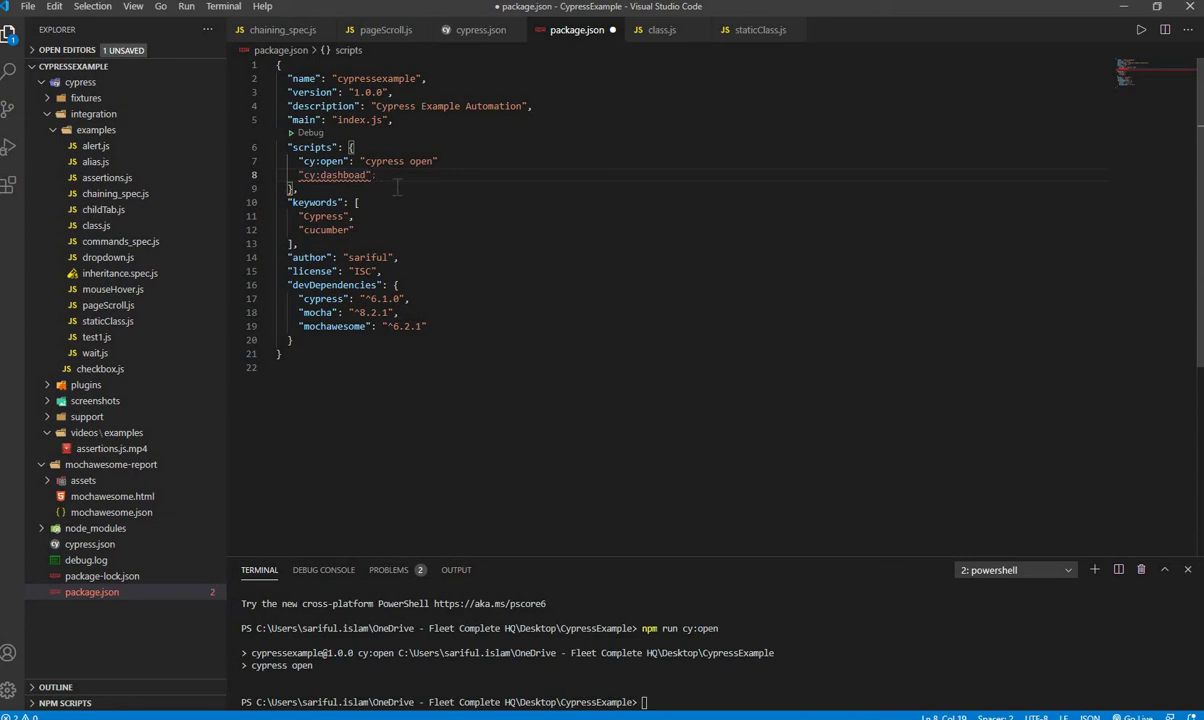
type("\"")
key("ctrl+v")
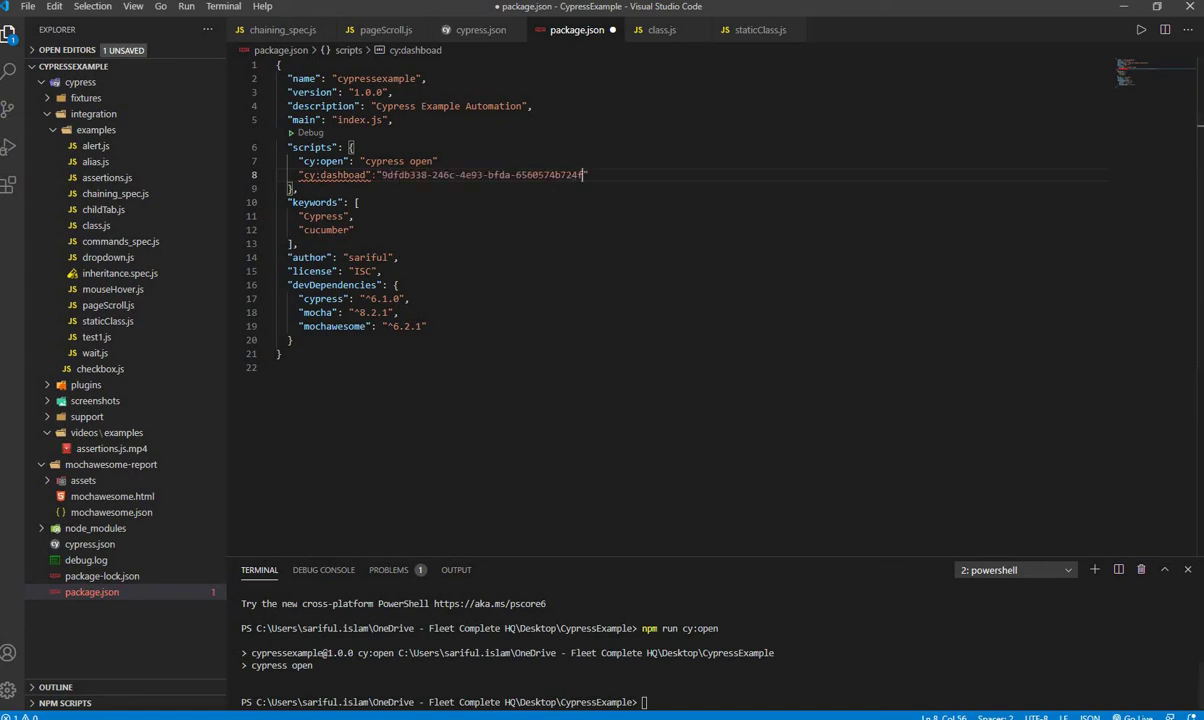
Copy the complete cypress run --record --key command from the dashboard in the browser and clear that window away from package.json
key("alt+Tab")
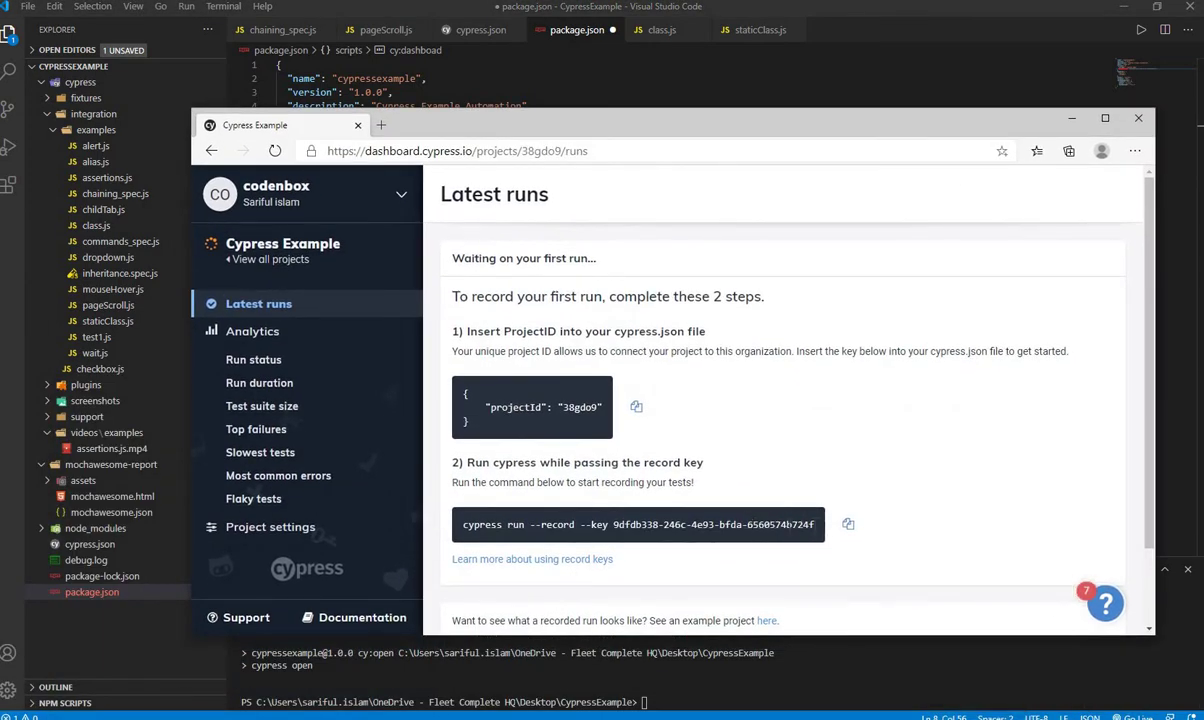
left_click_drag(816, 524, 463, 524)
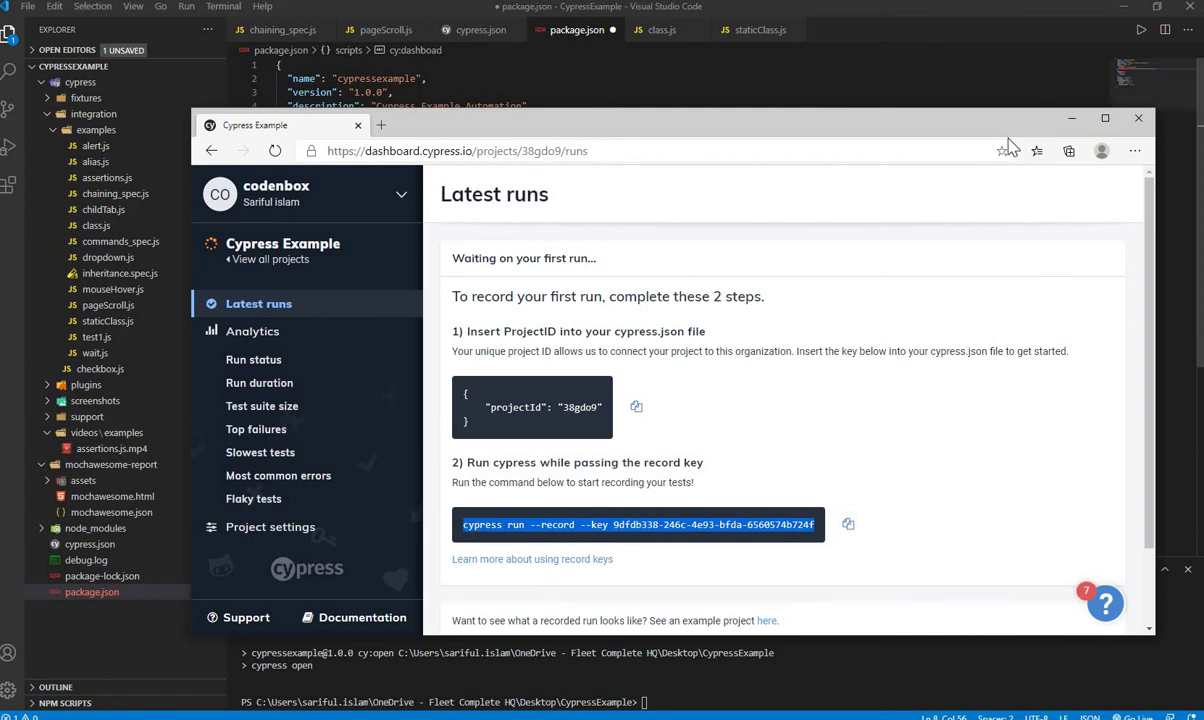
left_click_drag(935, 120, 103, 430)
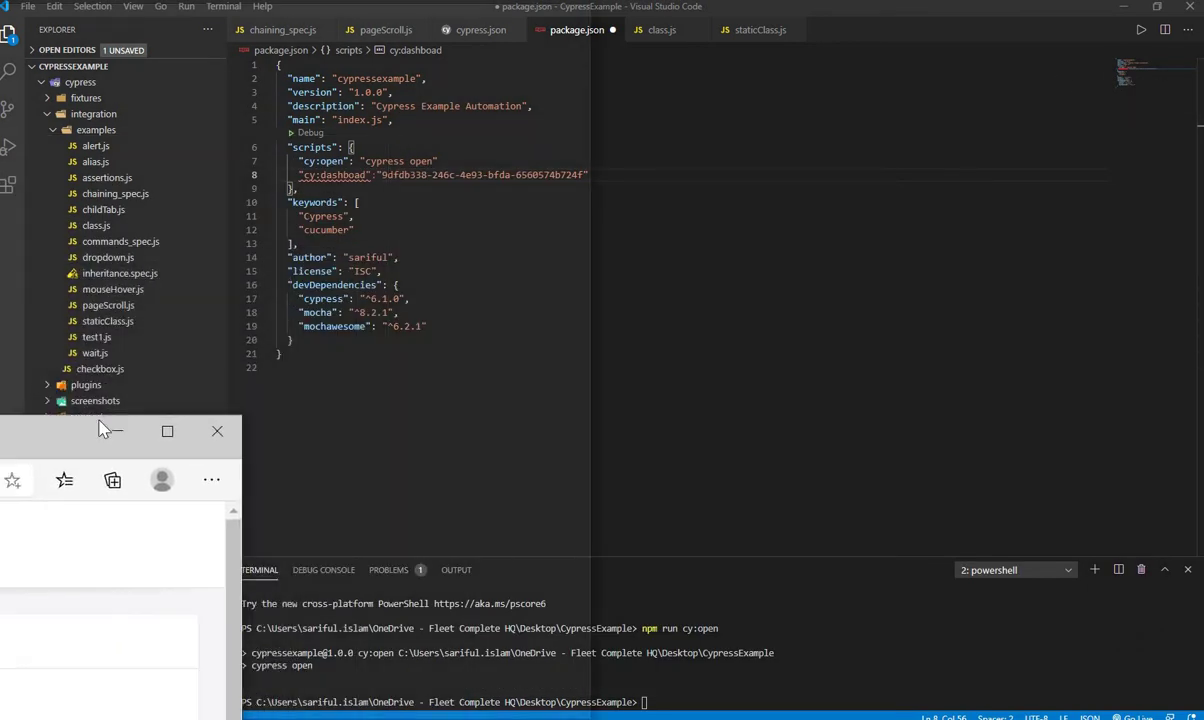
left_click(113, 431)
Replace the bare record key in the cy:dashboad script with the complete "cypress run --record --key" command including the record key
left_click(356, 216)
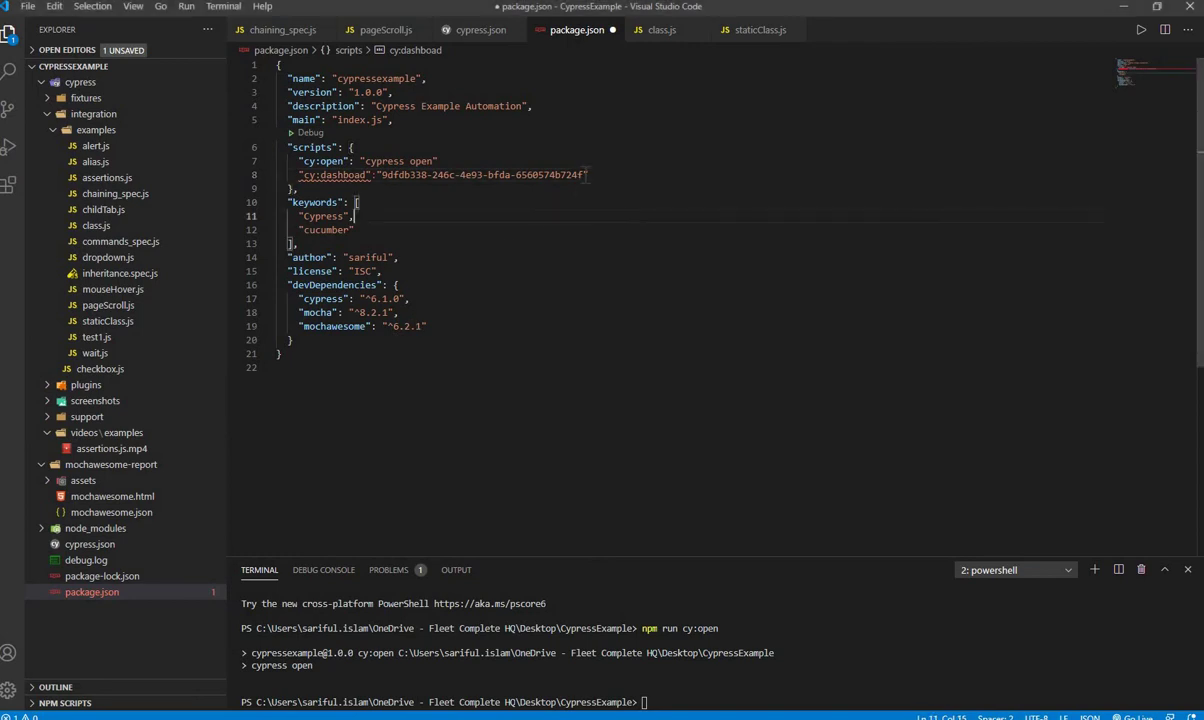
left_click_drag(585, 175, 381, 175)
key("ctrl+x")
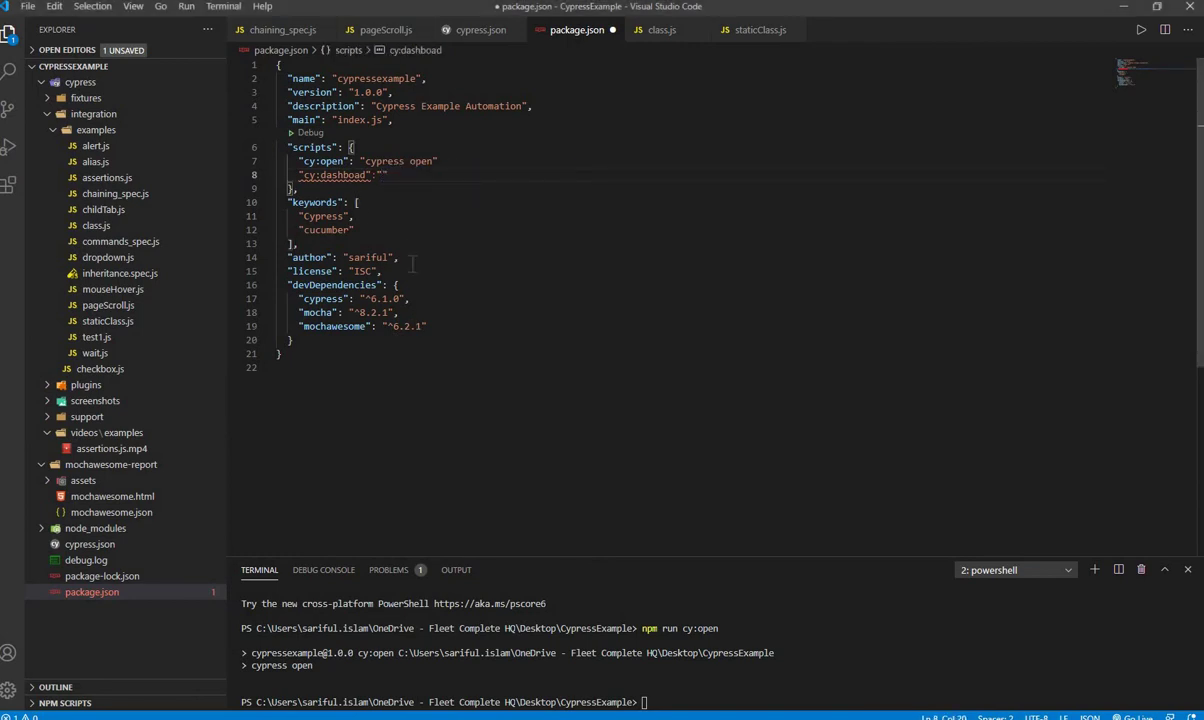
key("ctrl+v")
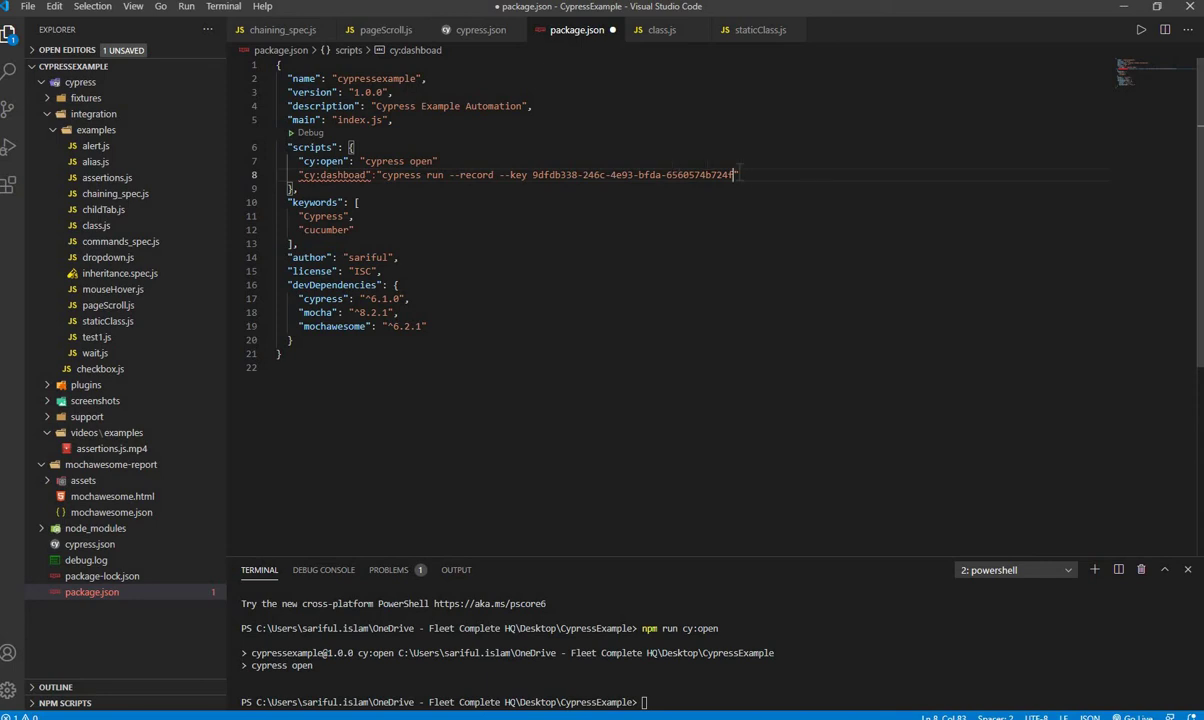
Add the missing comma after "cypress open" on the cy:open line to separate the two scripts
left_click_drag(739, 175, 532, 175)
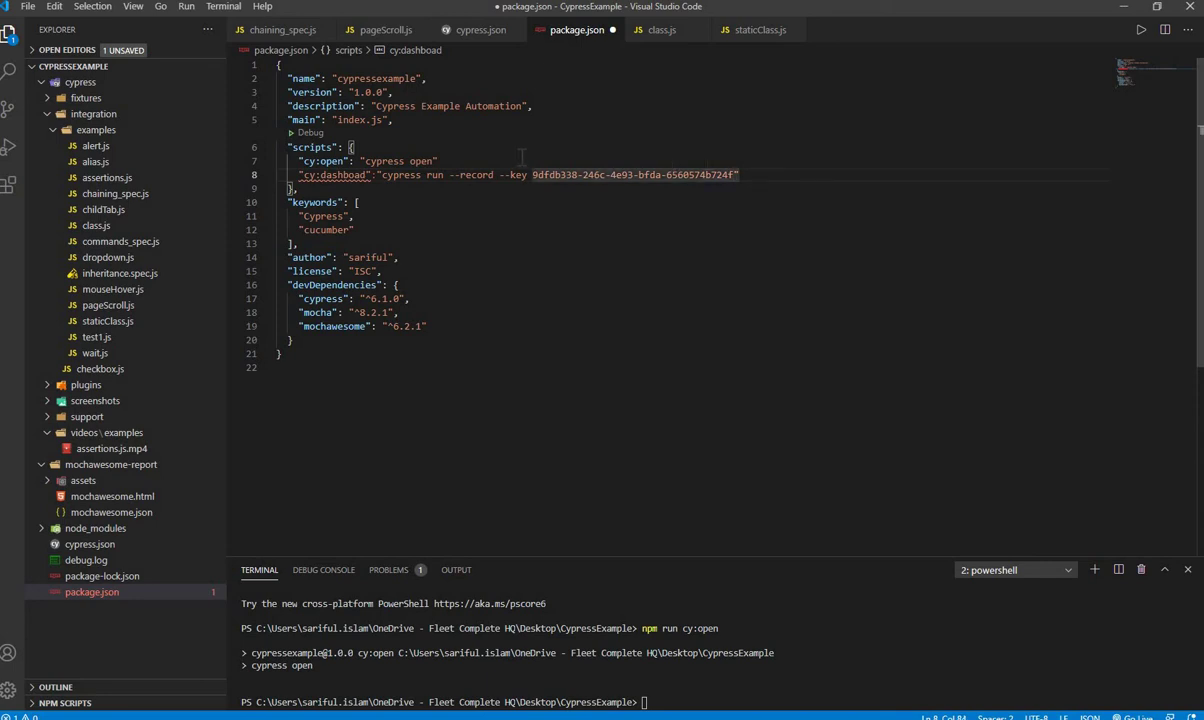
left_click(467, 161)
type(",")
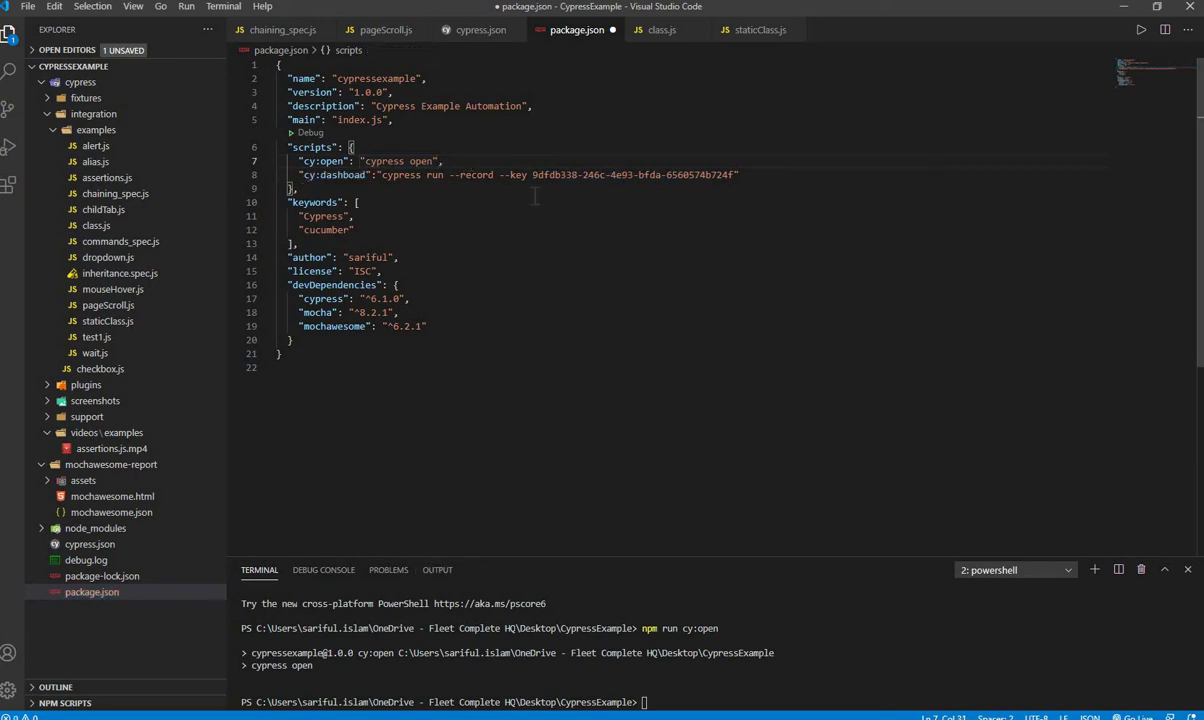
Review the cy:dashboad entry in package.json, examining its record key, full run command and script name
left_click(790, 180)
key("Left")
key("ctrl+shift+Left")
key("ctrl+shift+Left")
key("ctrl+shift+Left")
key("ctrl+shift+Left")
key("ctrl+shift+Left")
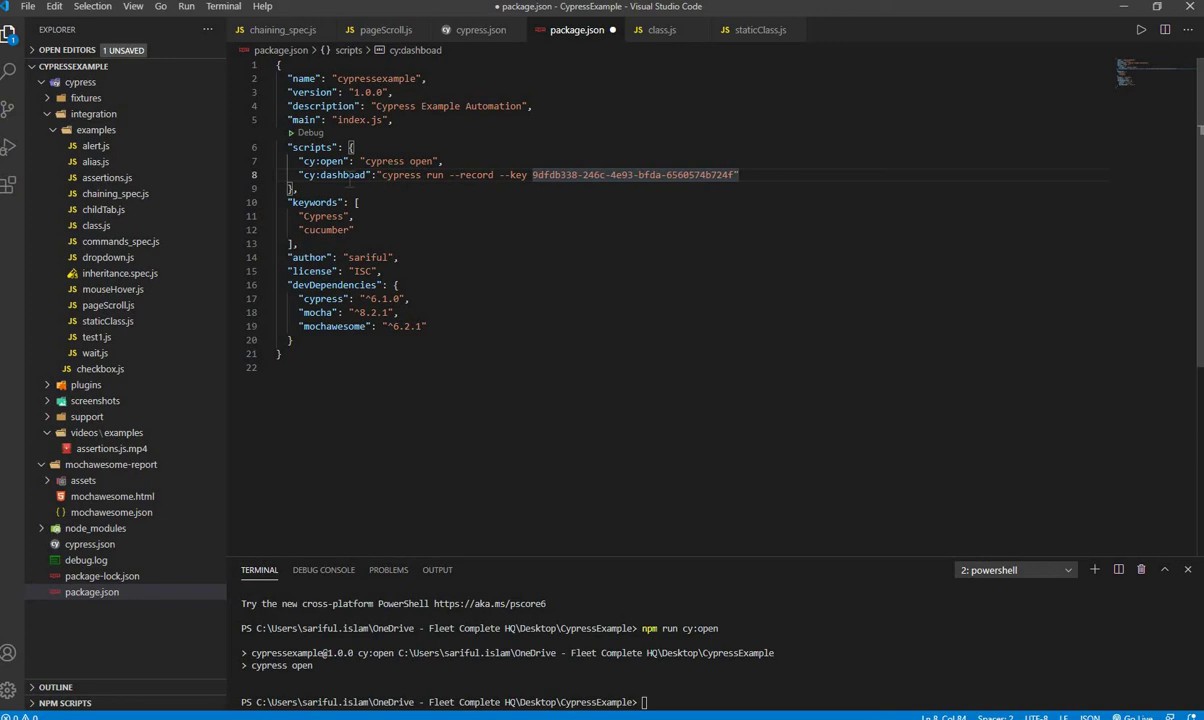
mouse_move(349, 181)
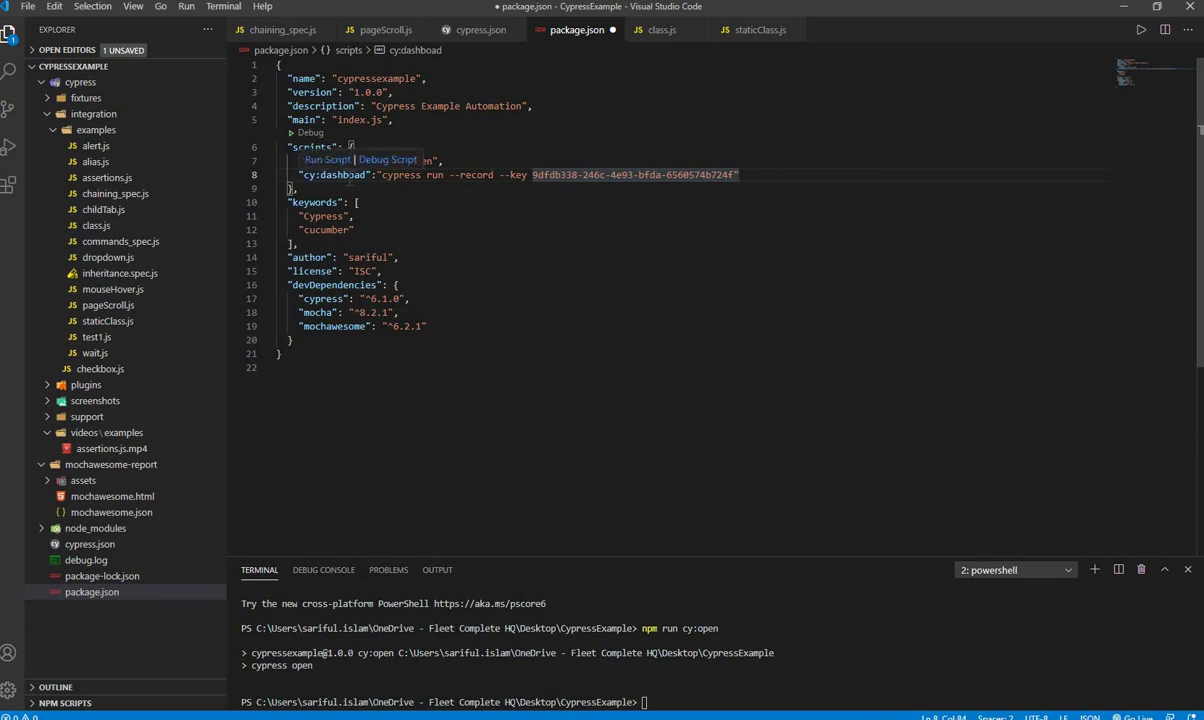
left_click_drag(381, 175, 743, 177)
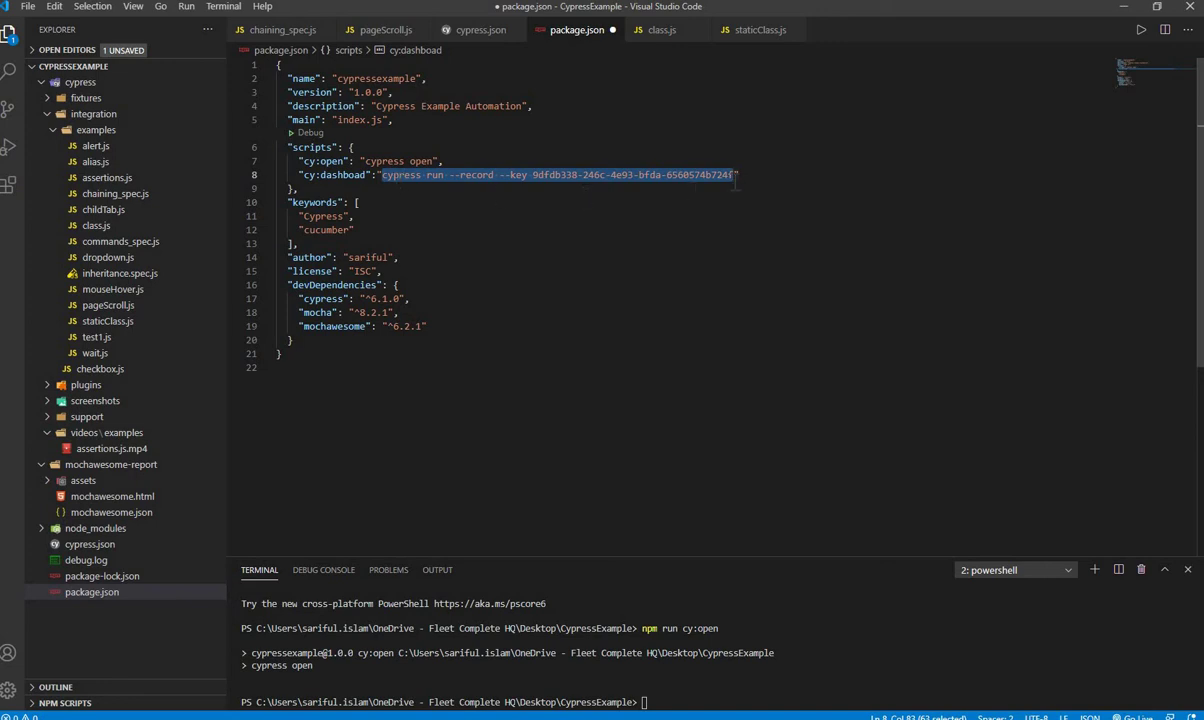
left_click_drag(381, 175, 733, 175)
left_click_drag(366, 175, 302, 176)
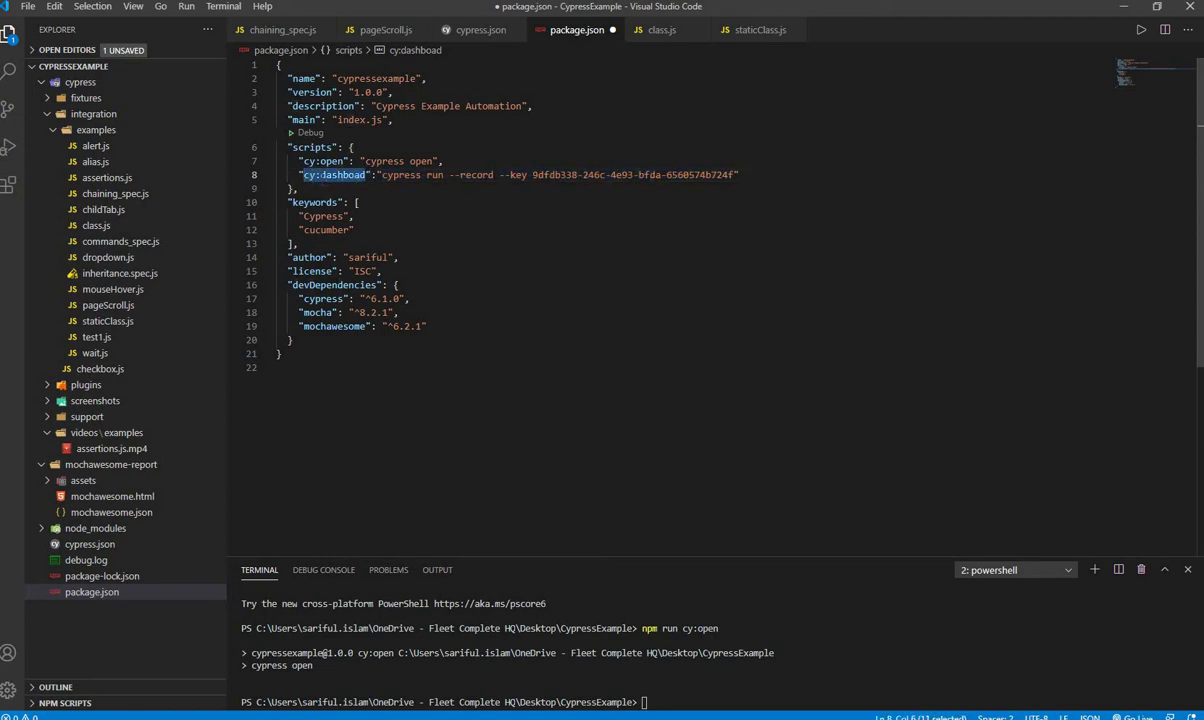
mouse_move(302, 175)
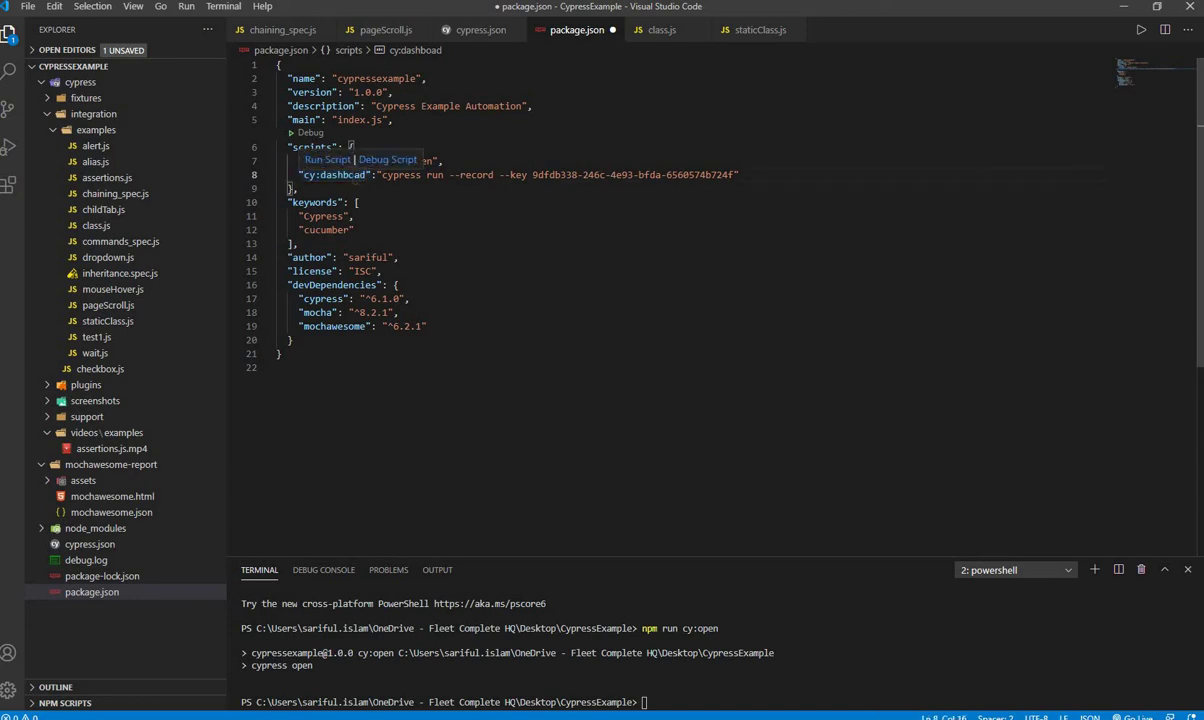
left_click_drag(367, 176, 299, 176)
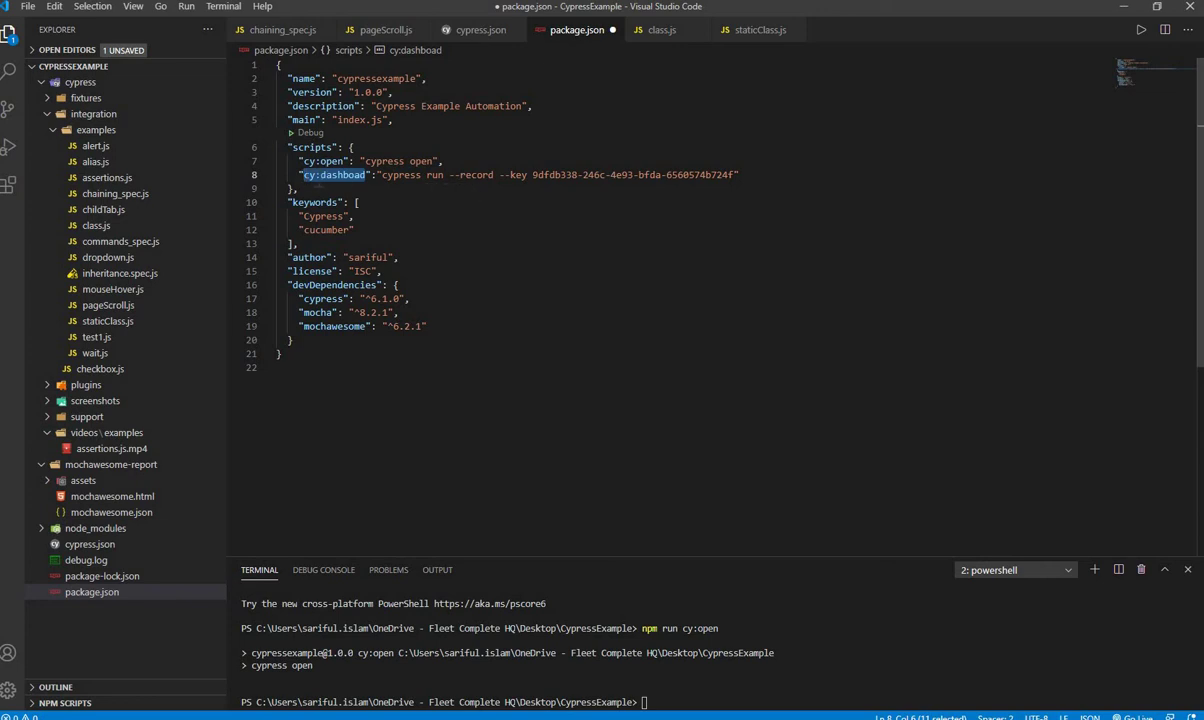
Save all open files so the new recording script in package.json is stored
left_click(736, 176)
left_click(27, 6)
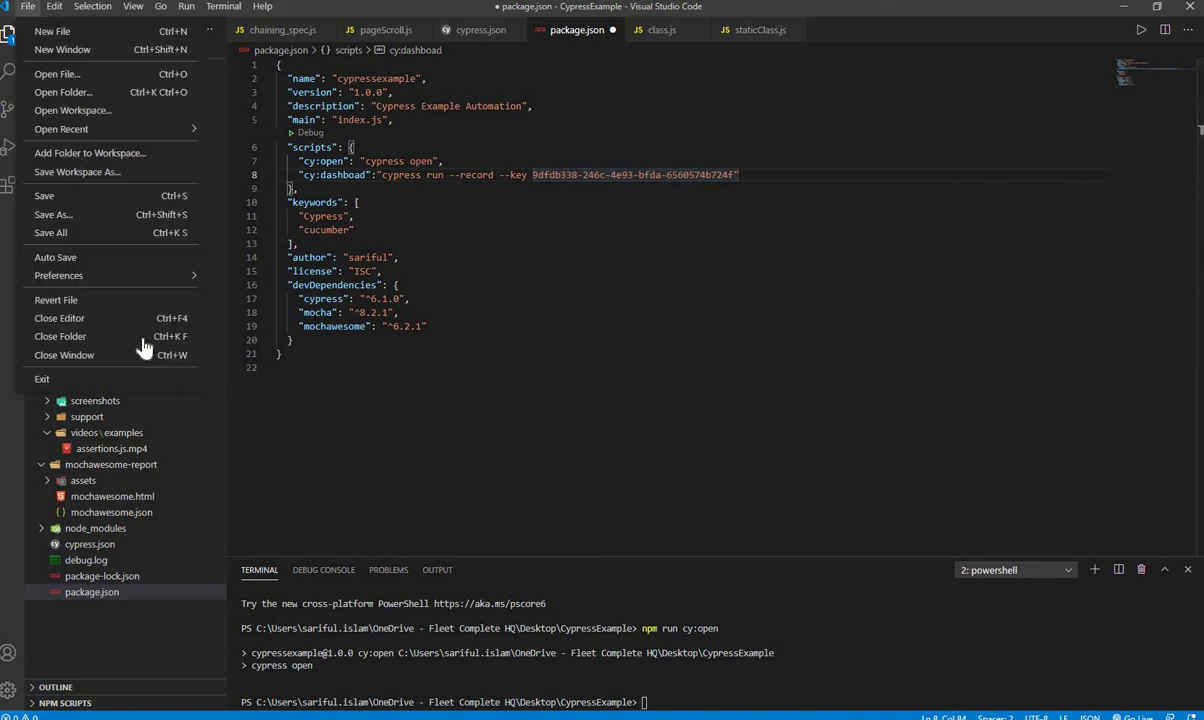
left_click(78, 233)
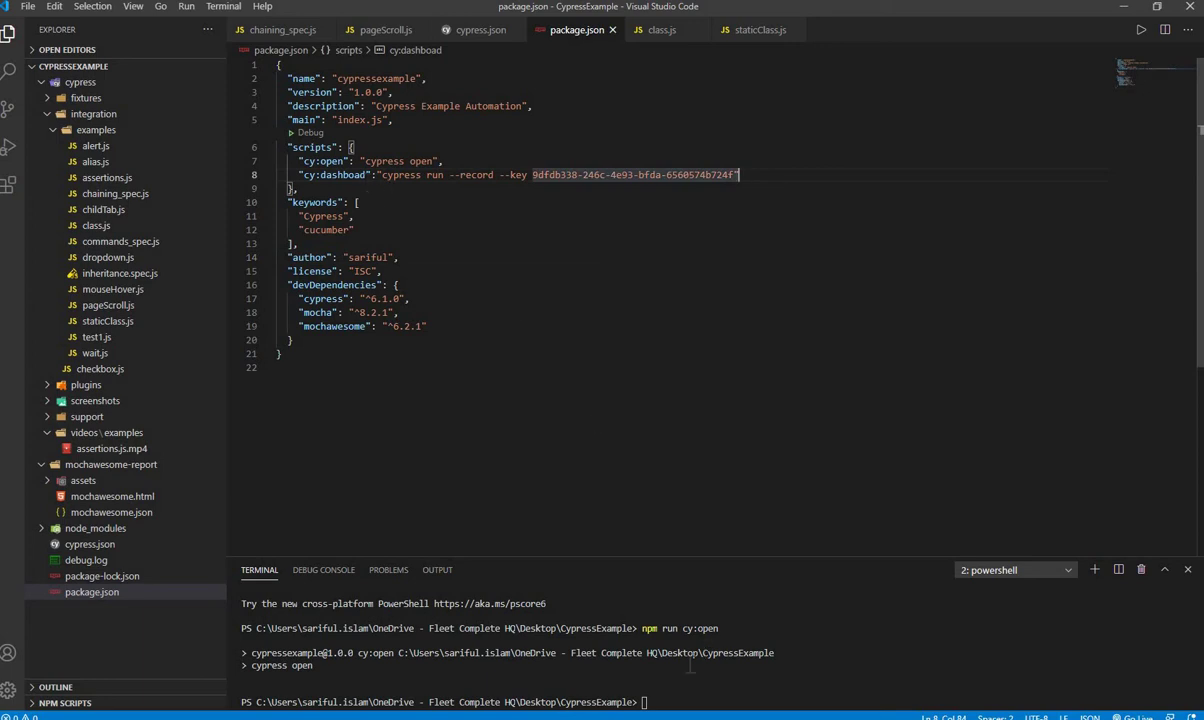
Try to run the recording script from the terminal with "npm run cy:dashboard"
left_click(766, 676)
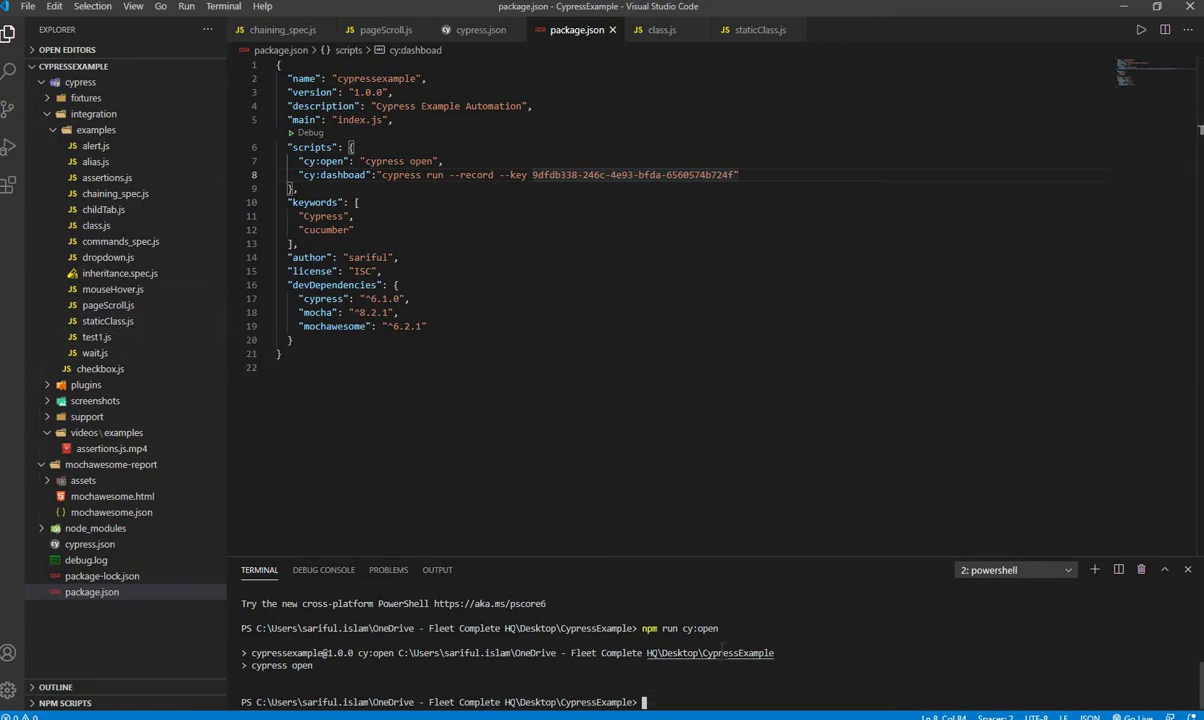
type("npm ")
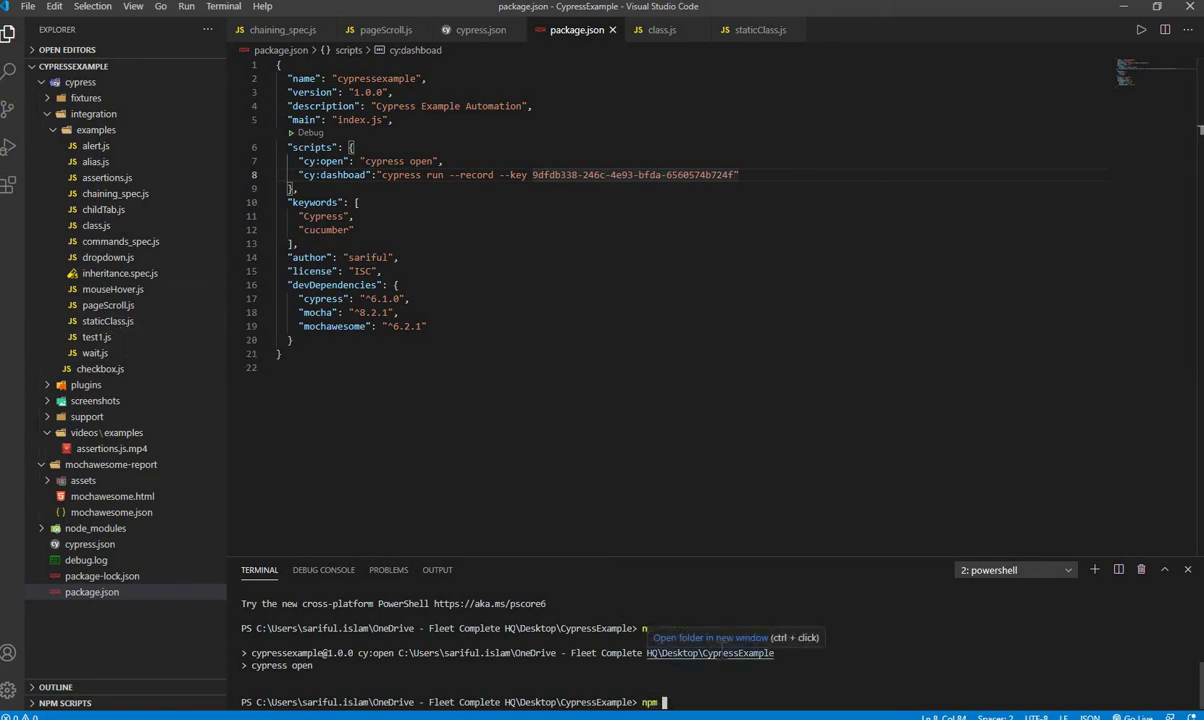
type("run")
left_click_drag(377, 175, 735, 175)
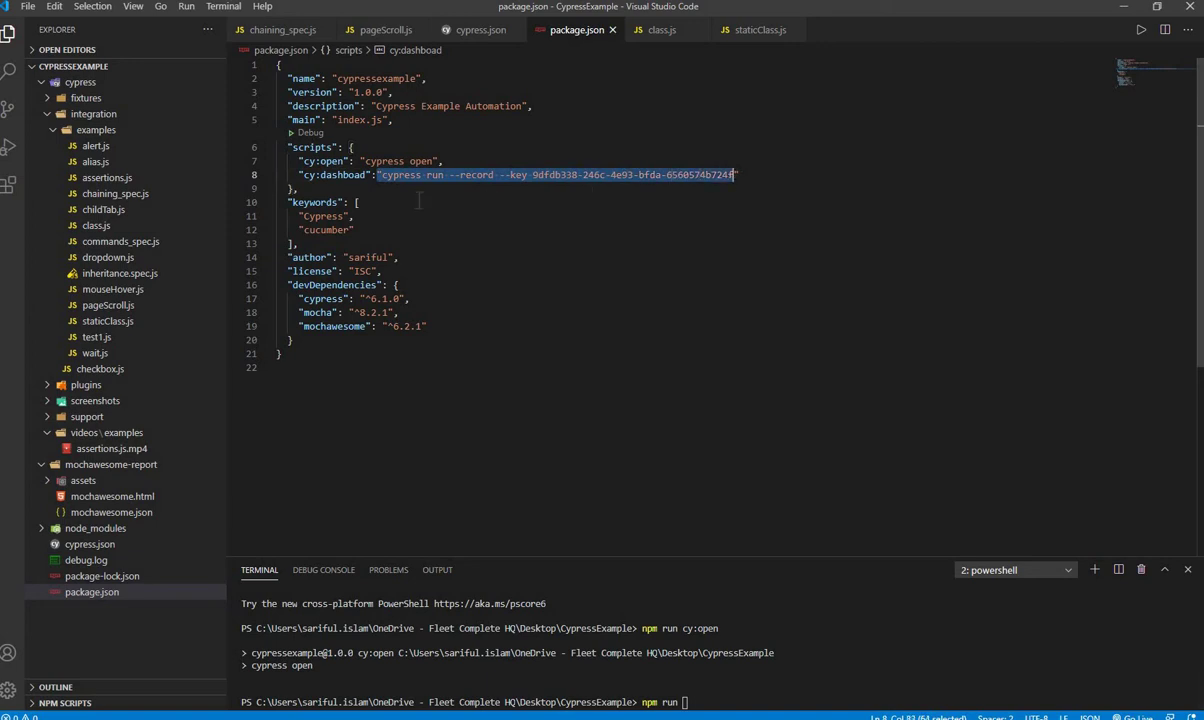
left_click(707, 703)
type("cy:")
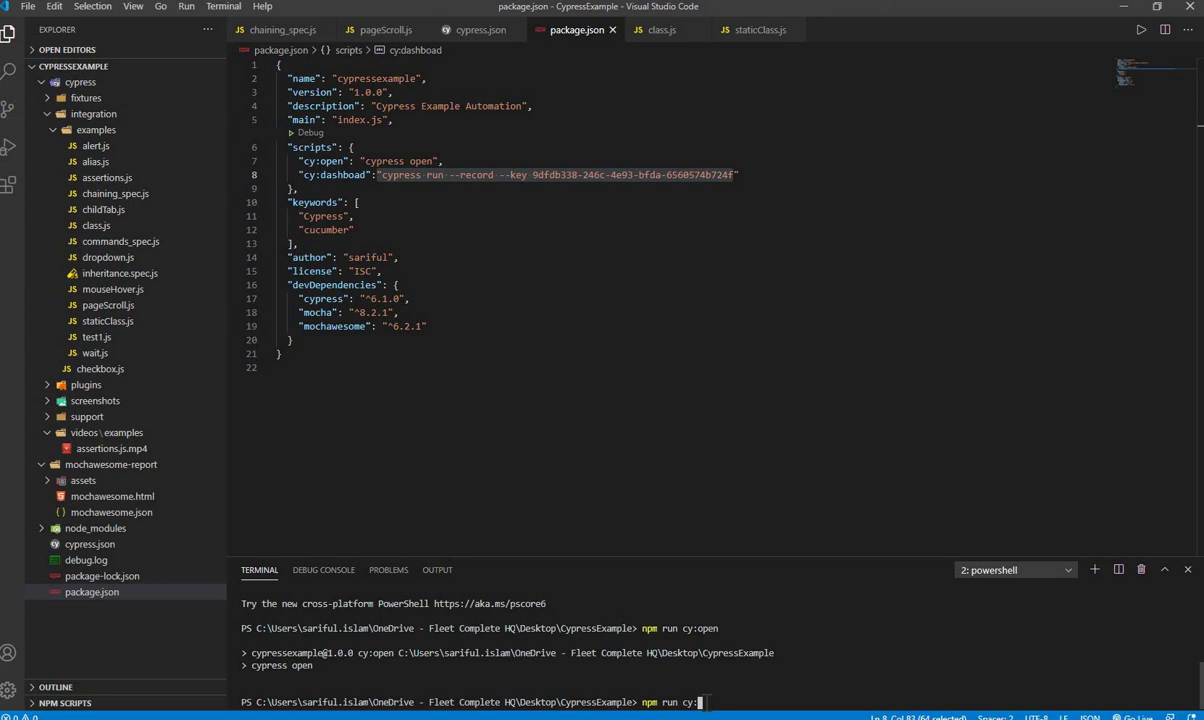
type("dashboard")
key("Return")
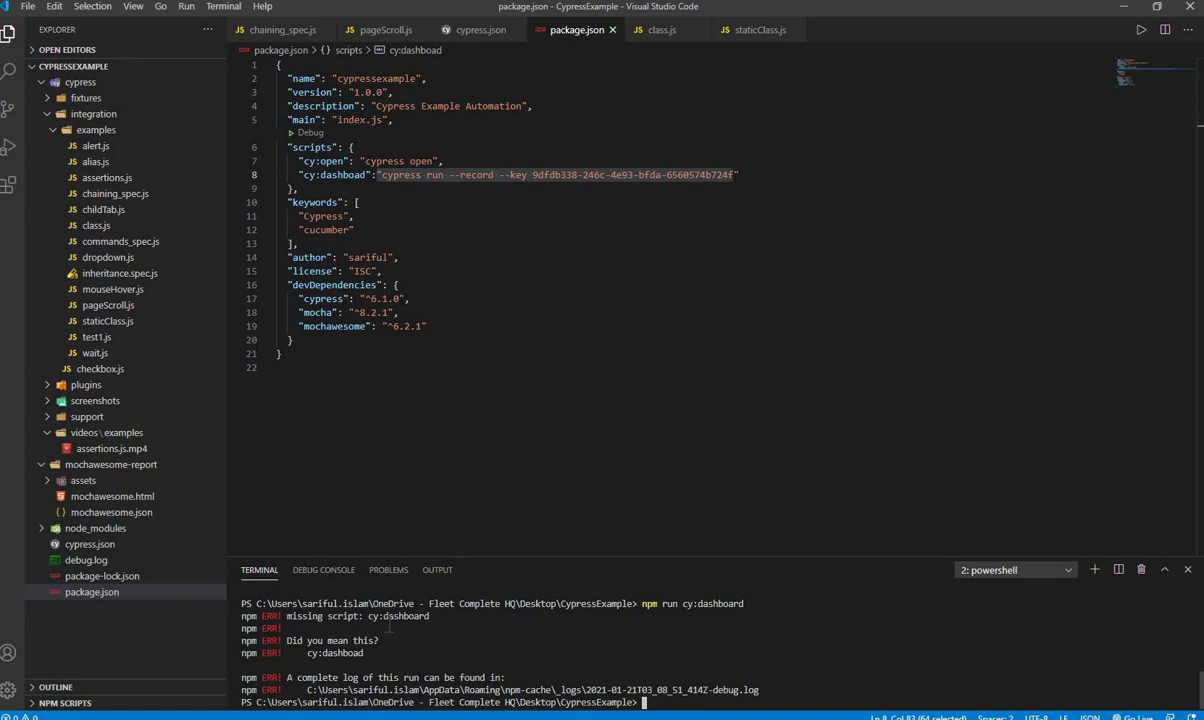
left_click(626, 342)
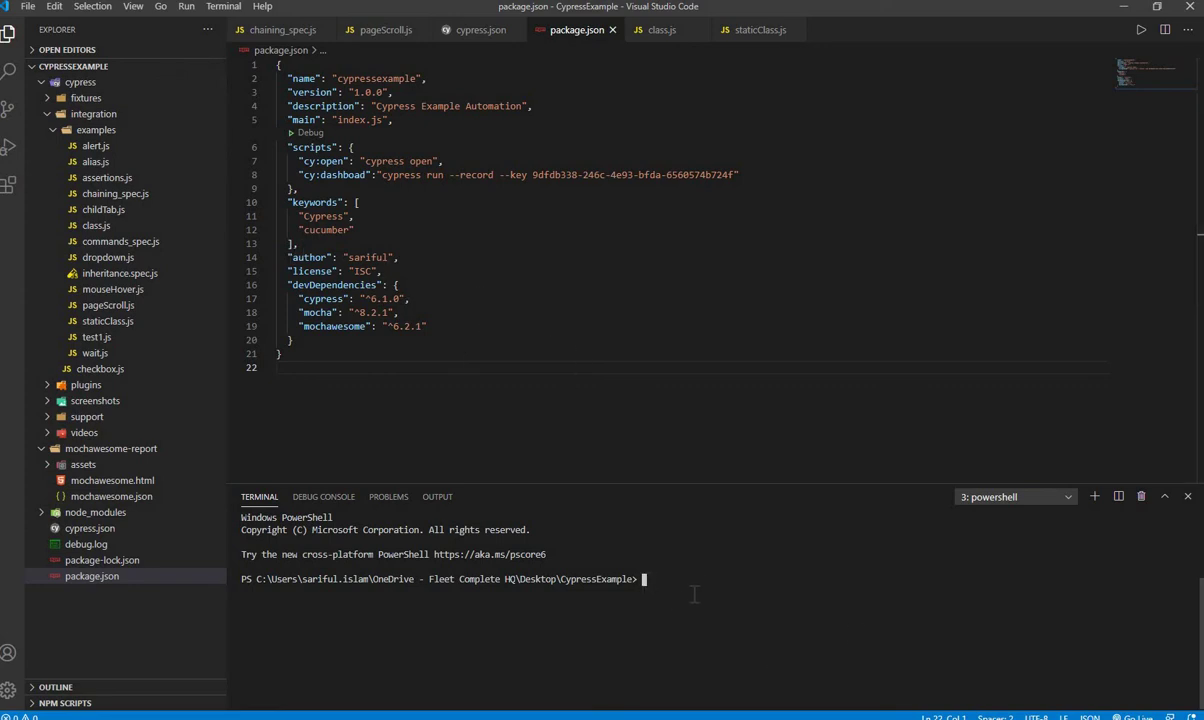
Run "npm run cy:dashboad" in the terminal, copying the script name "dashboad" from package.json
type("npm run cy:")
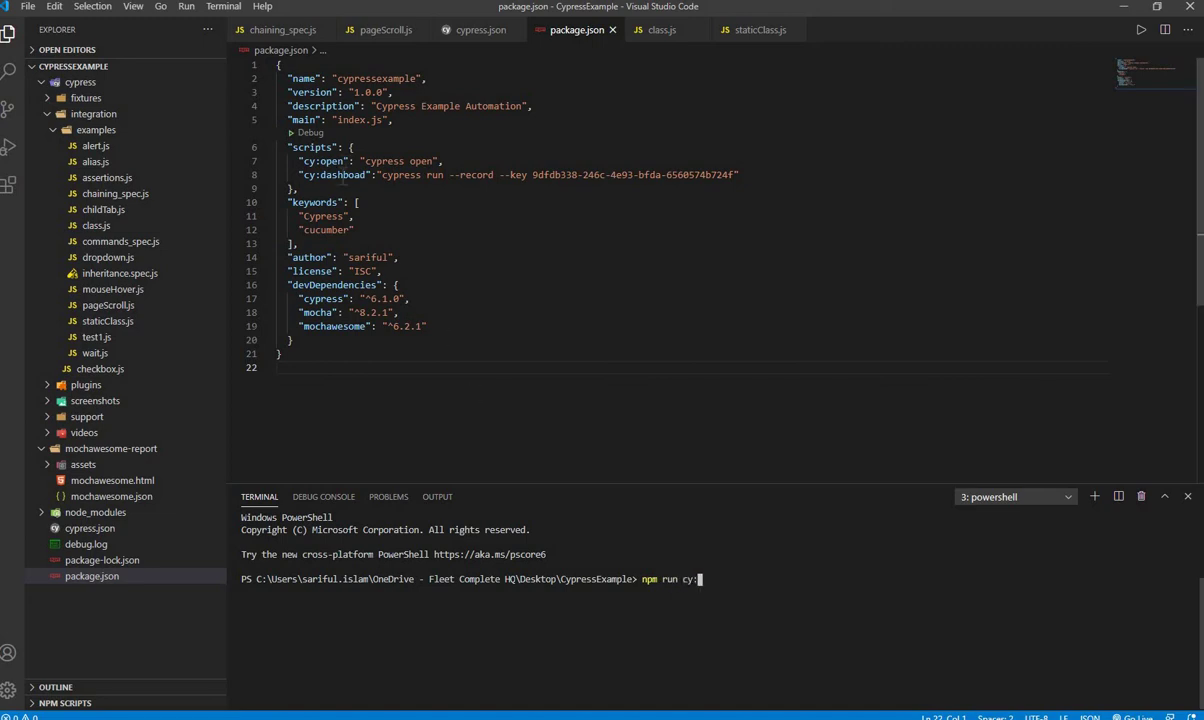
double_click(343, 176)
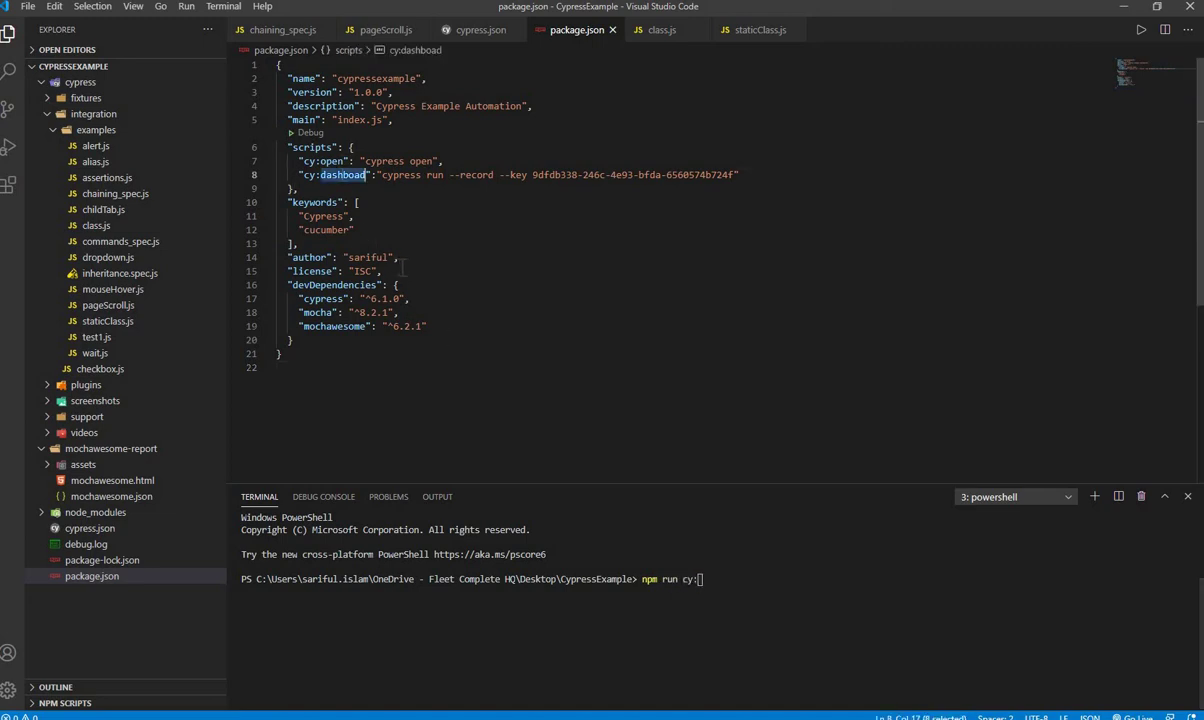
key("ctrl+c")
left_click(713, 583)
key("ctrl+v")
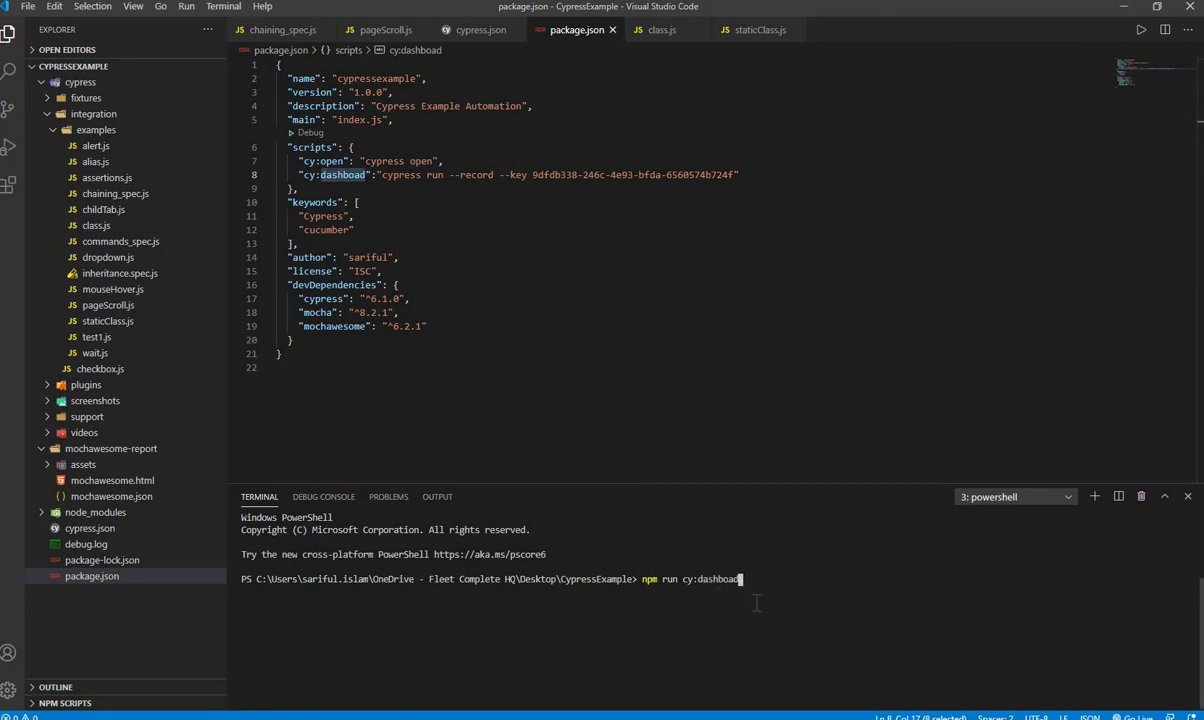
key("Return")
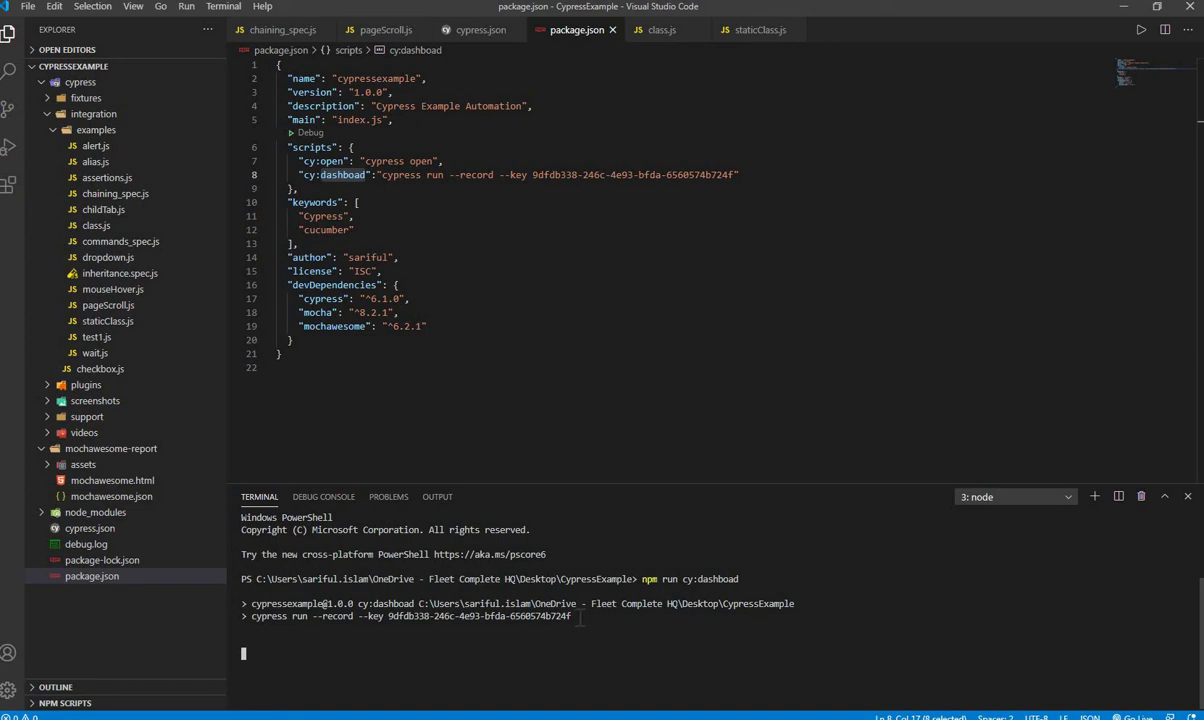
left_click_drag(343, 627, 252, 617)
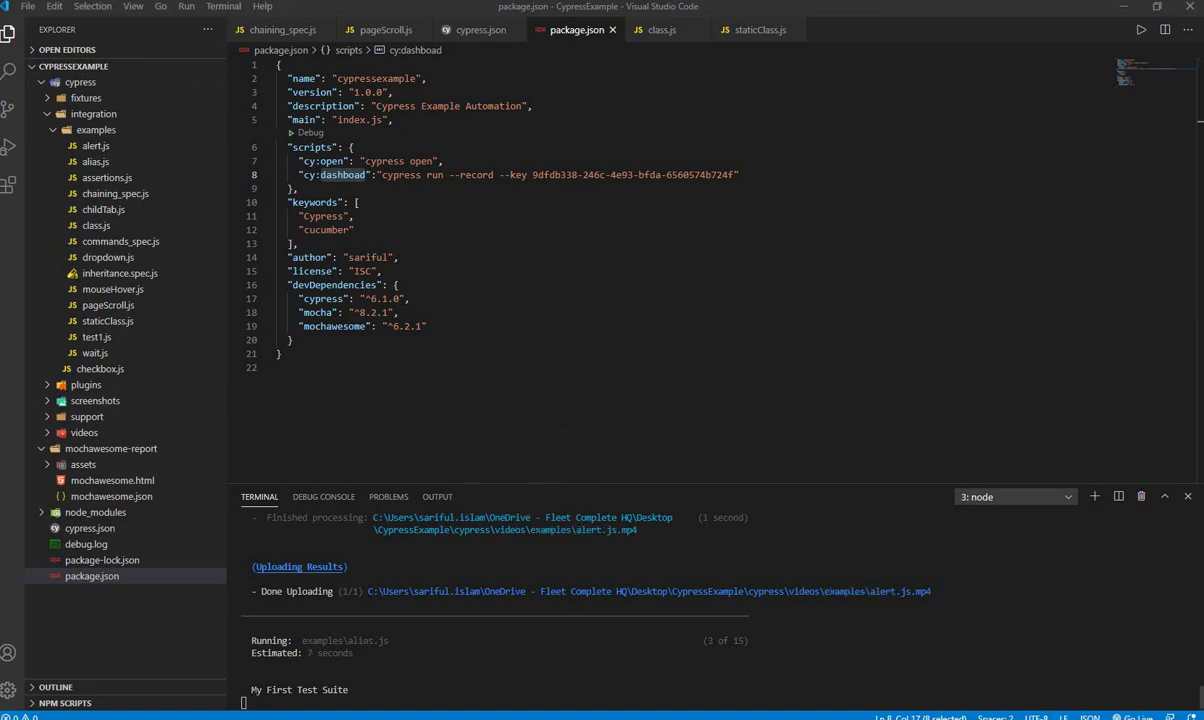
Switch to the Cypress Dashboard in the browser, watch the current run under Latest runs, and clear the window away from the terminal
key("alt+Tab")
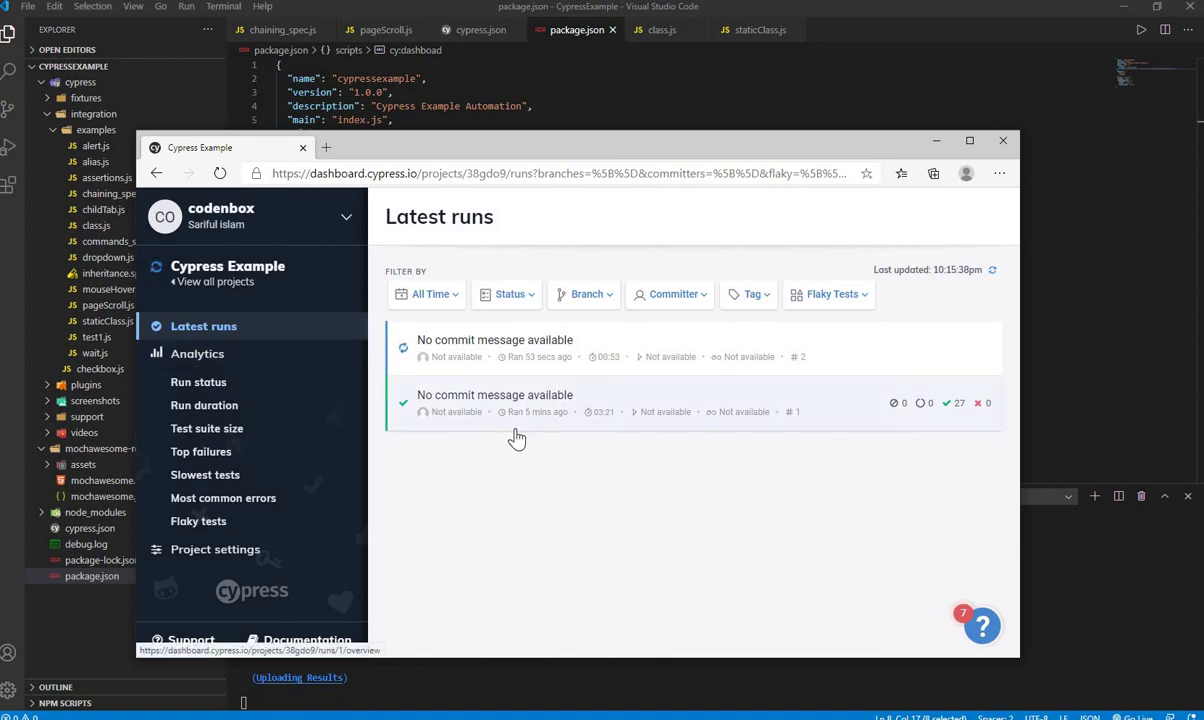
left_click_drag(483, 148, 622, 75)
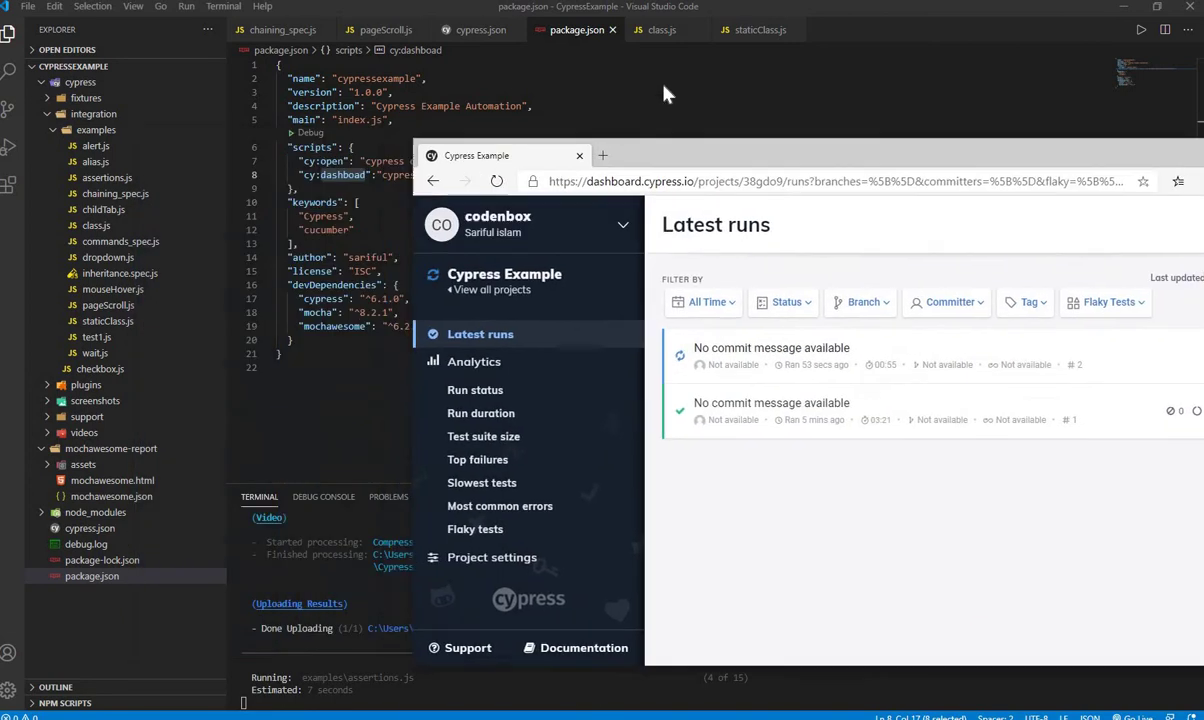
left_click_drag(507, 73, 412, 12)
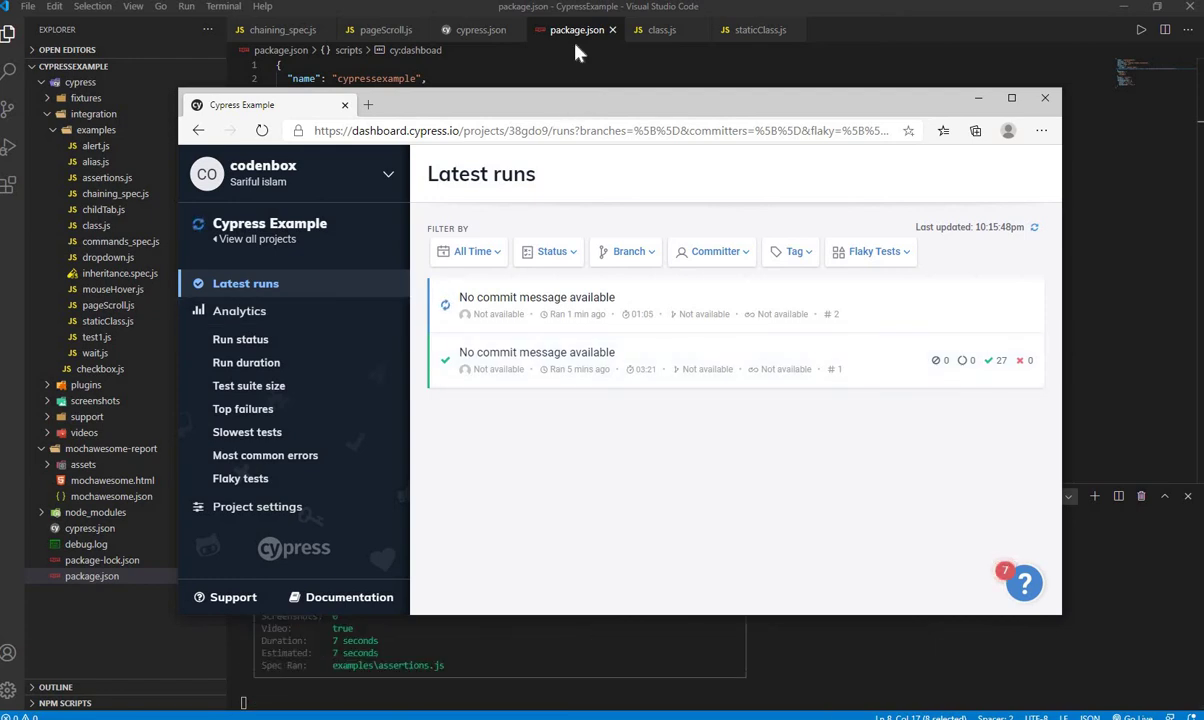
left_click_drag(575, 52, 572, 38)
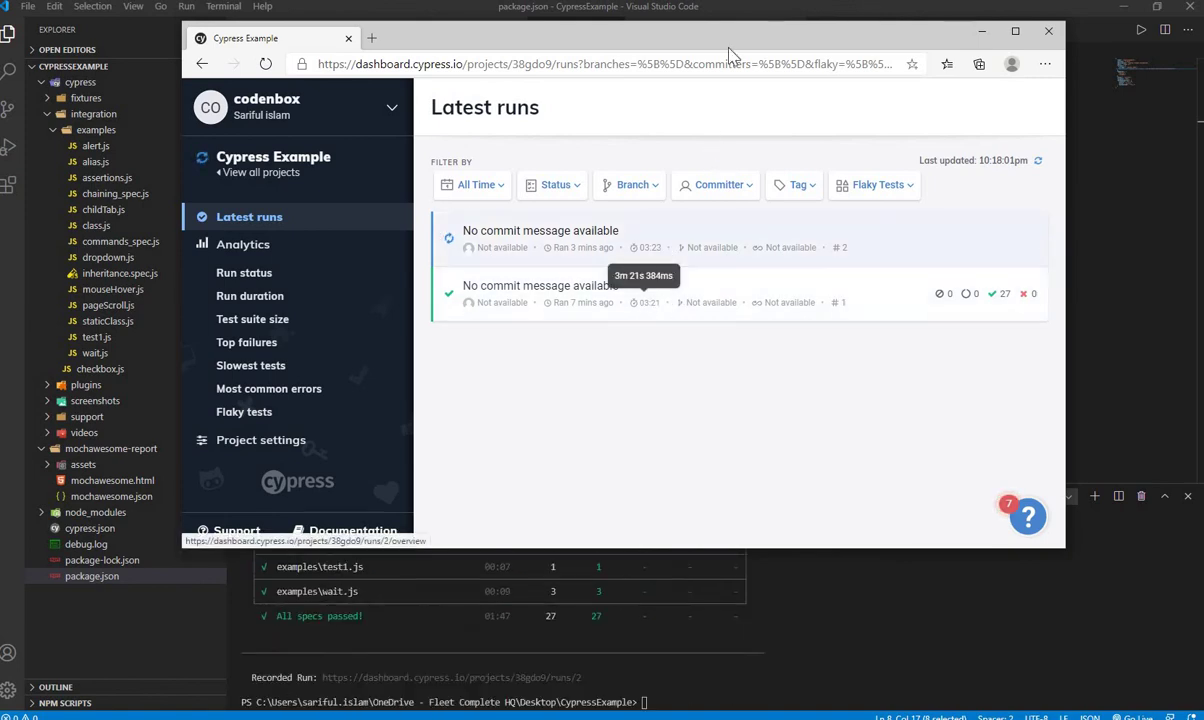
left_click_drag(755, 39, 0, 140)
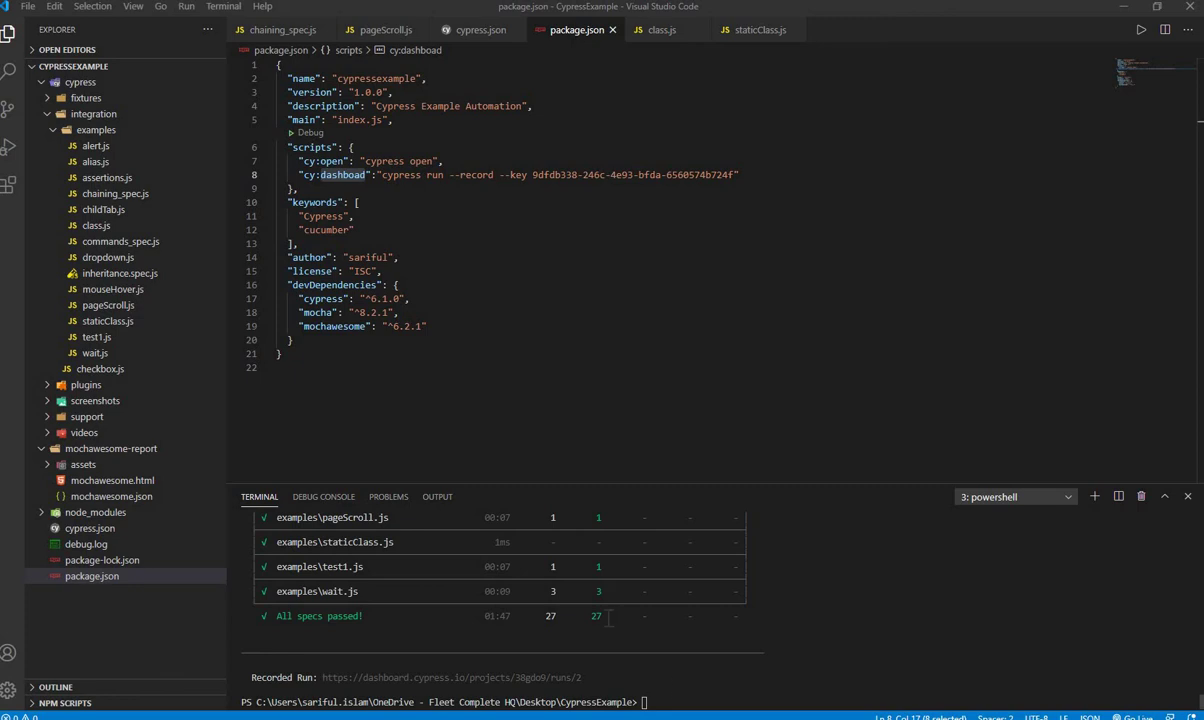
Examine the finished run's summary in the terminal, including tests and passes per spec, the totals and the recorded run link
scroll(598, 620, "up", 10)
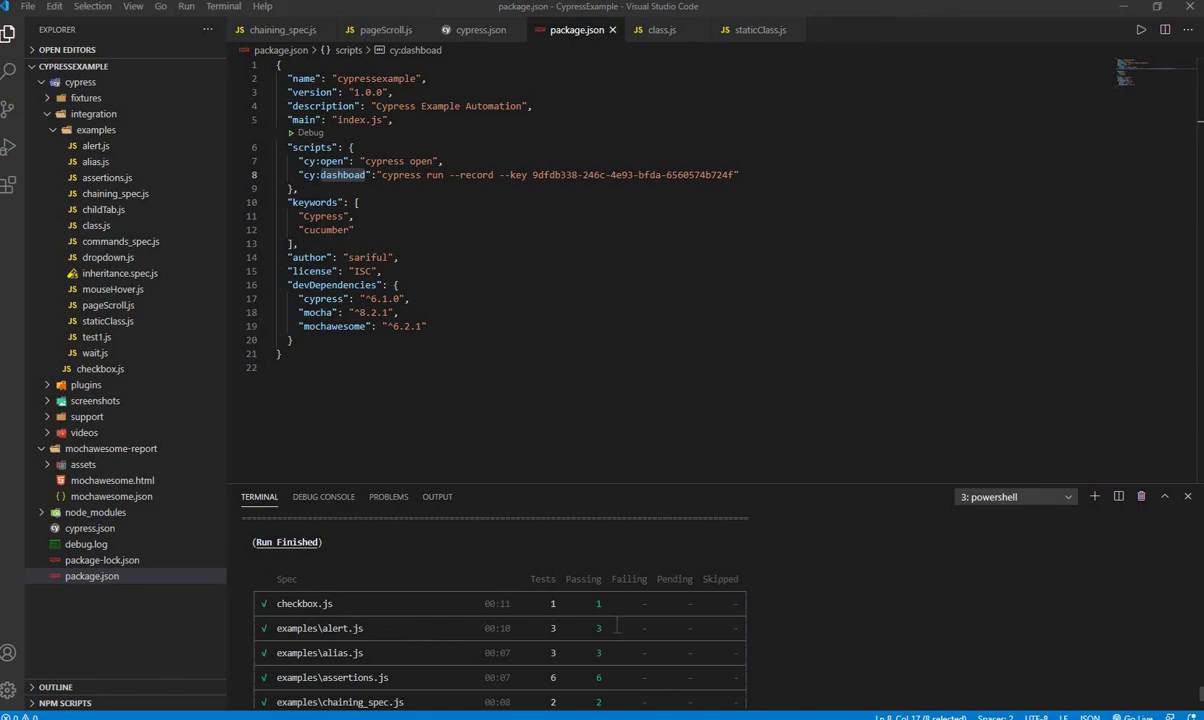
scroll(600, 612, "down", 2)
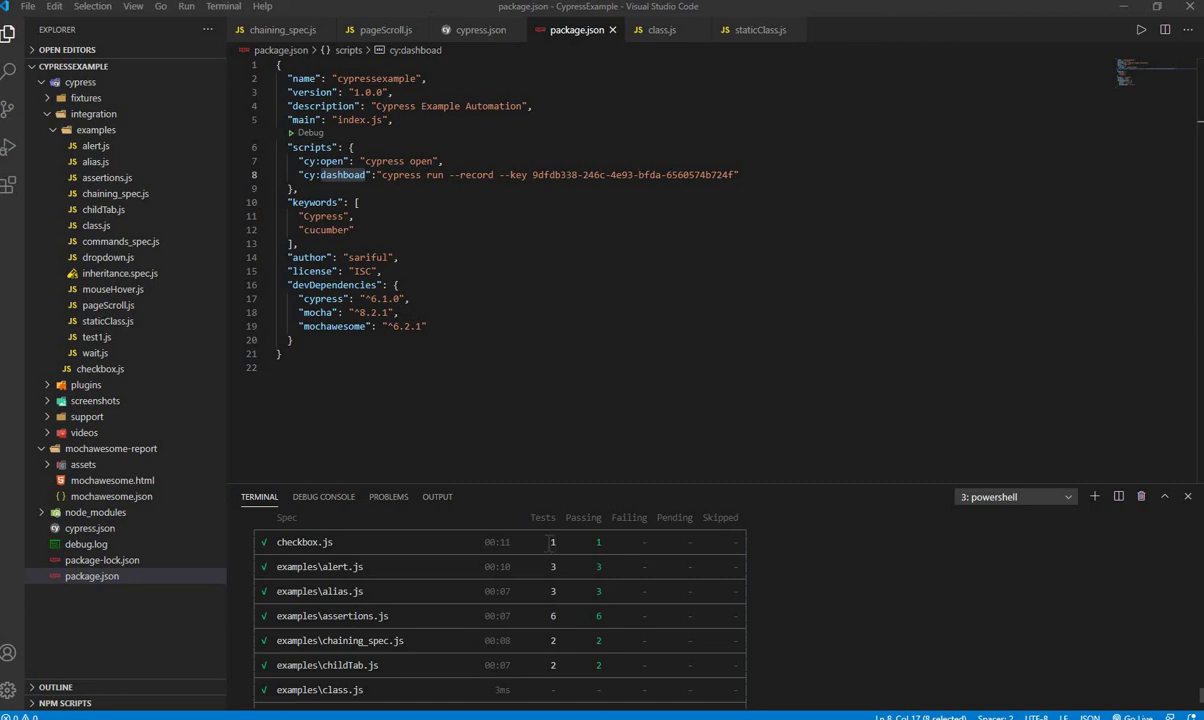
double_click(551, 542)
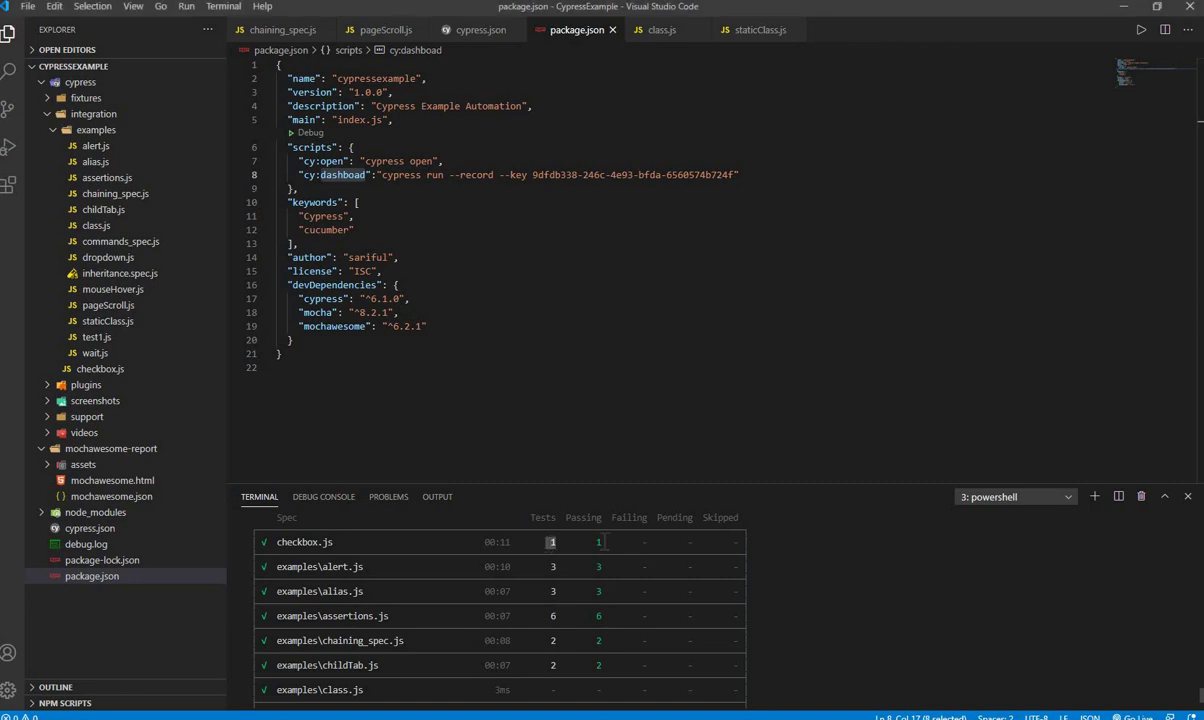
double_click(597, 542)
left_click_drag(567, 567, 606, 567)
scroll(599, 616, "down", 6)
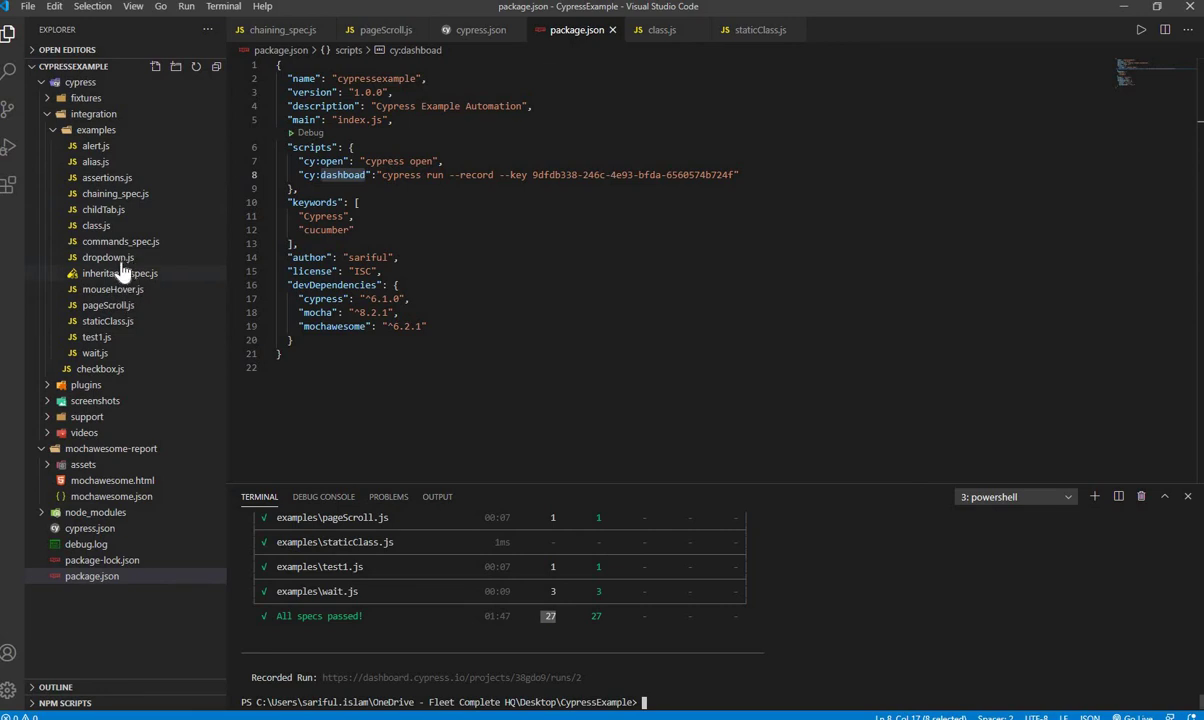
double_click(593, 618)
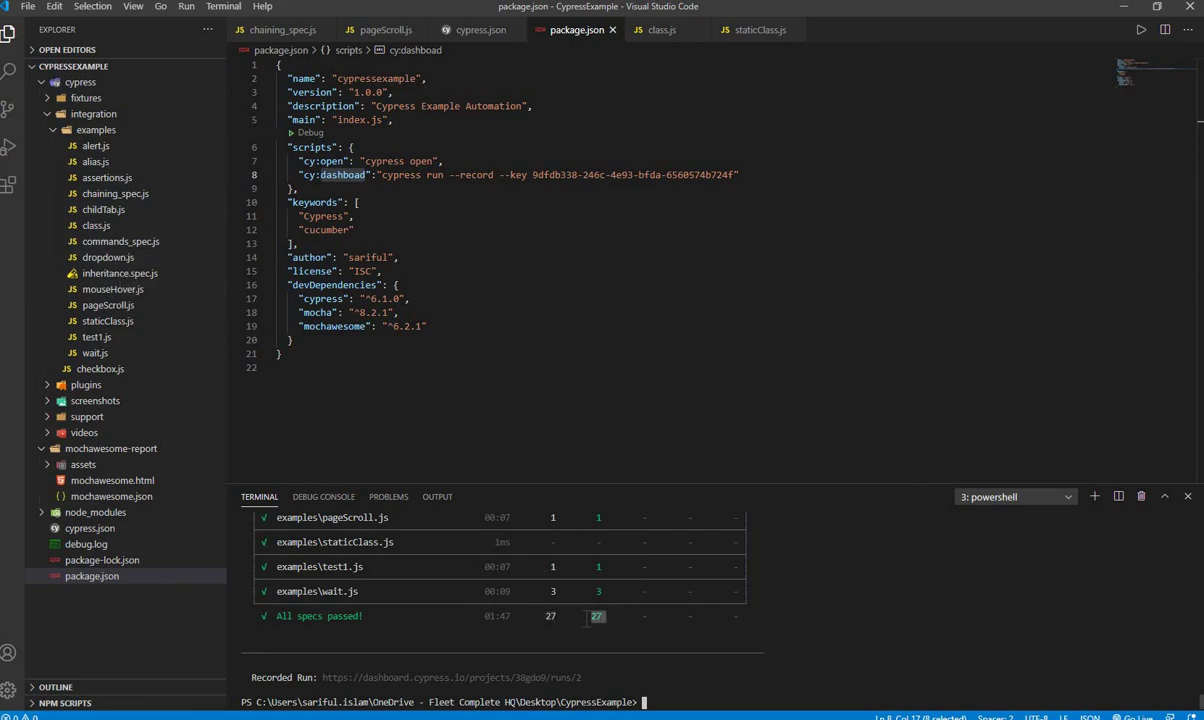
double_click(549, 617)
left_click_drag(598, 678, 322, 678)
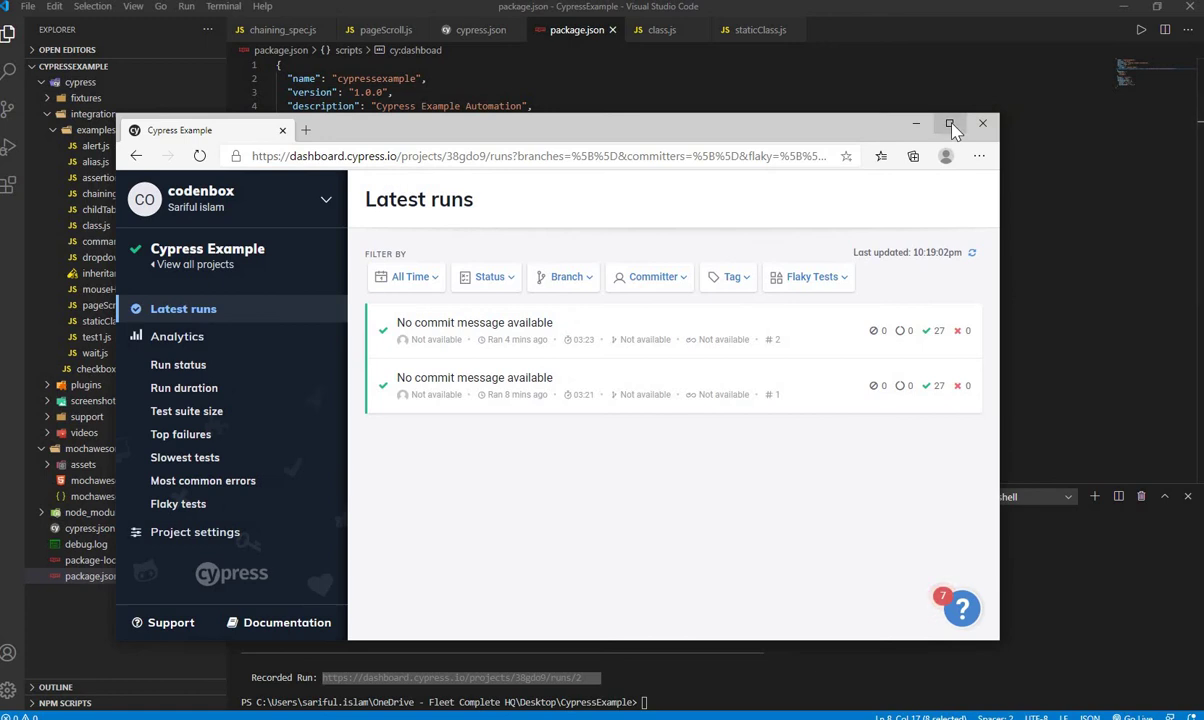
Maximize the Cypress Dashboard window and open the passed test results of run #2
double_click(905, 125)
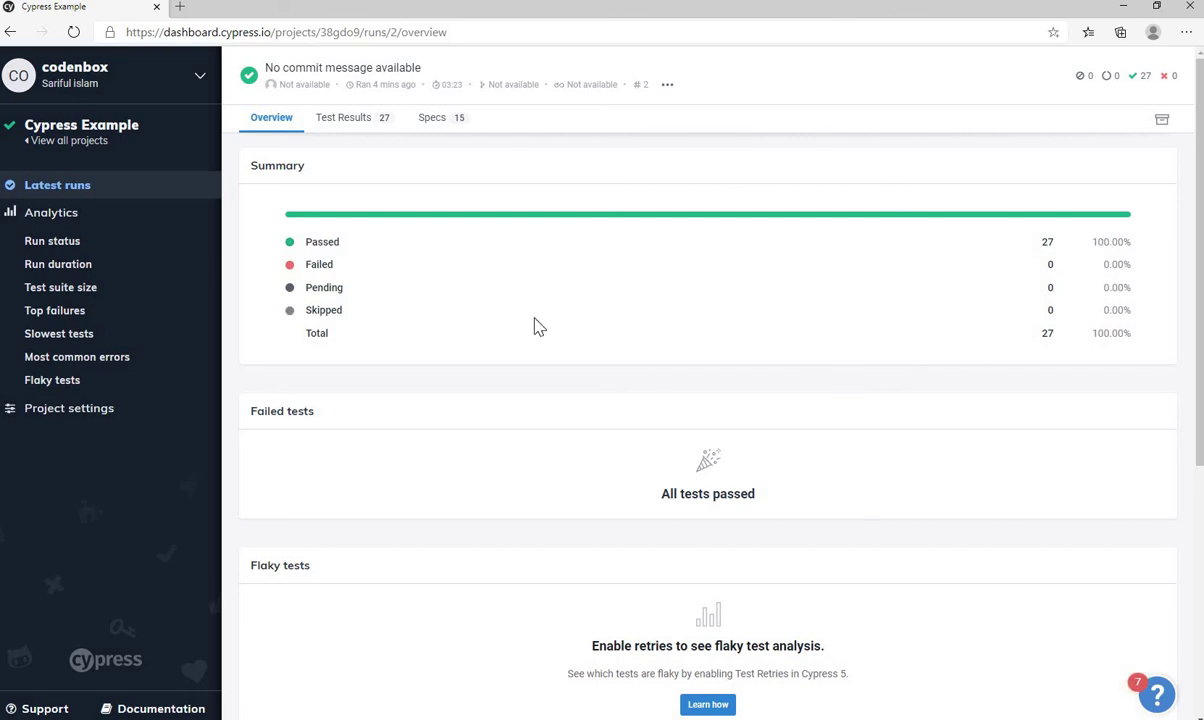
left_click(324, 243)
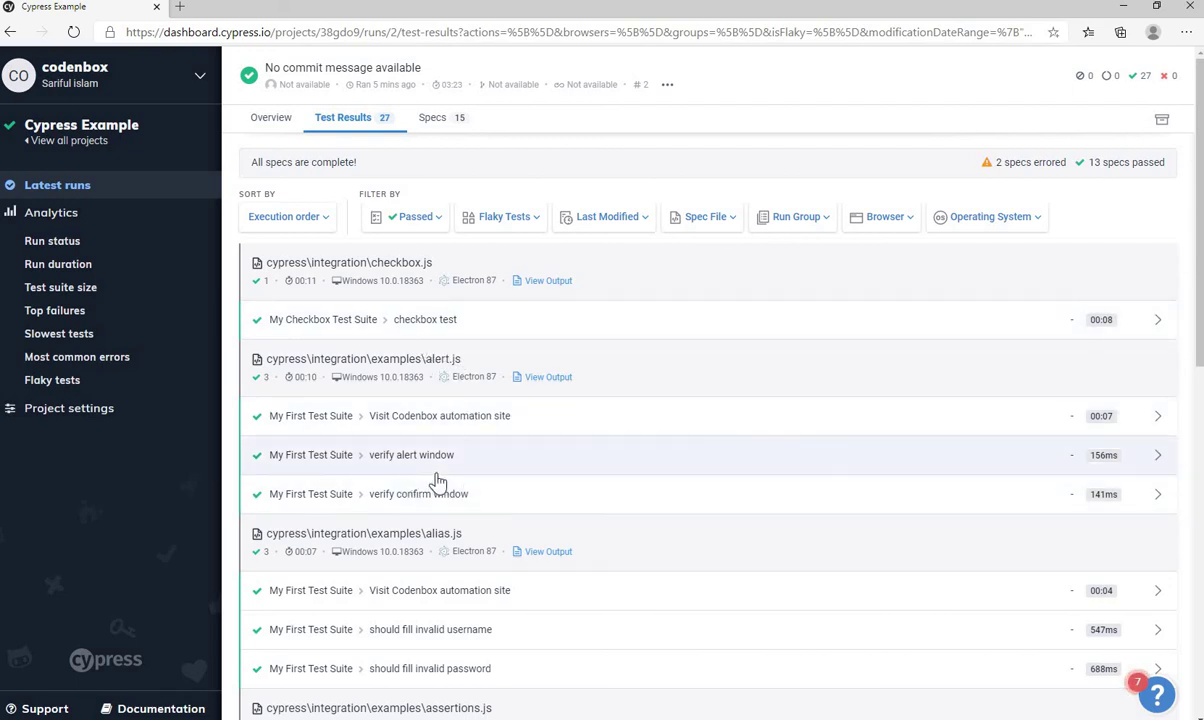
Browse run #2's passed tests and durations by spec, and open the details of "Visit Codenbox automation site" under assertions.js
scroll(480, 470, "down", 1)
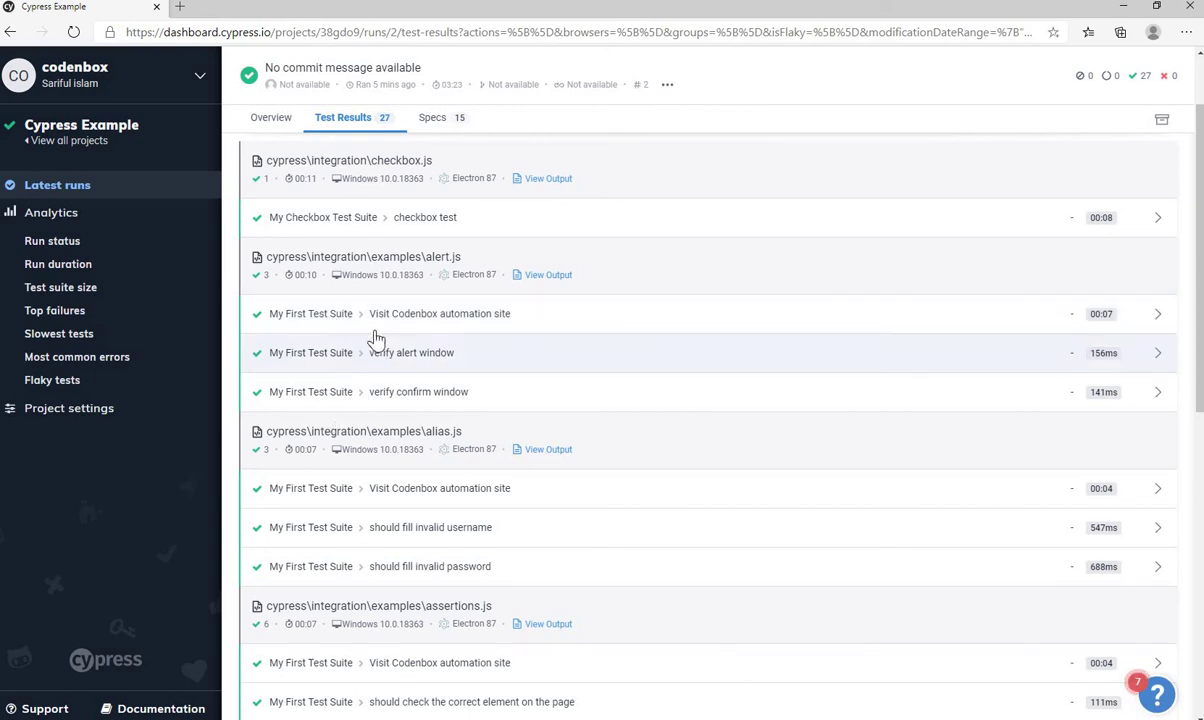
scroll(1018, 317, "down", 1)
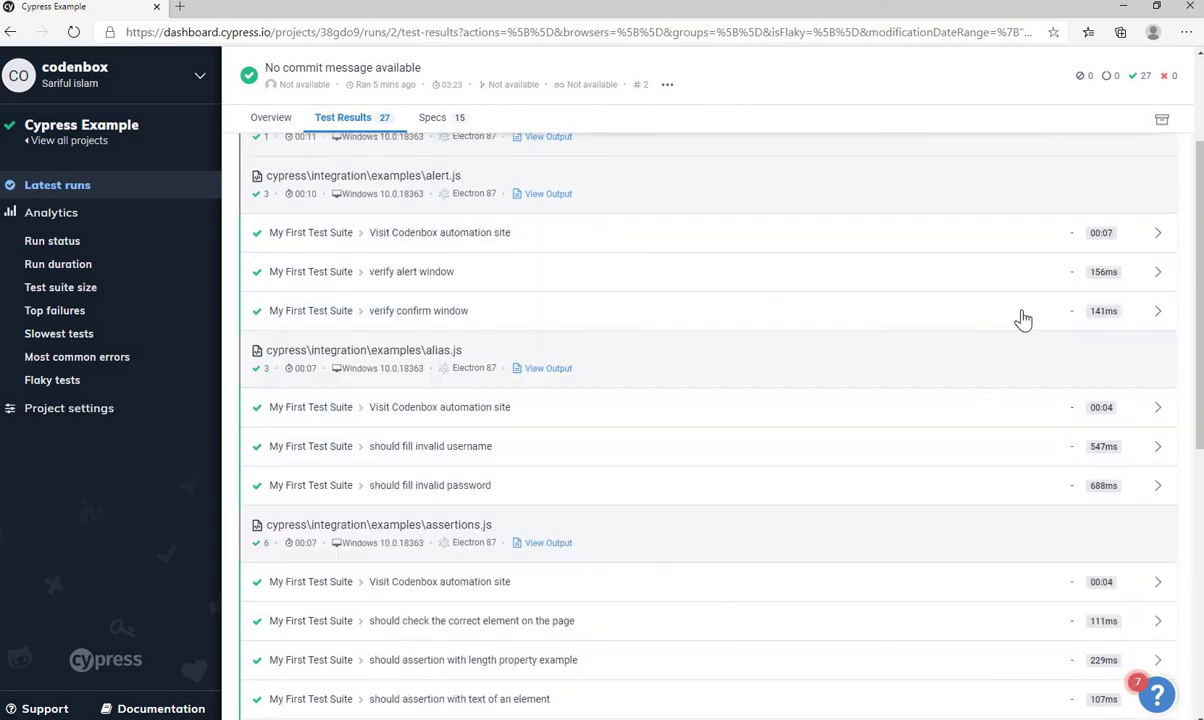
scroll(1103, 363, "up", 2)
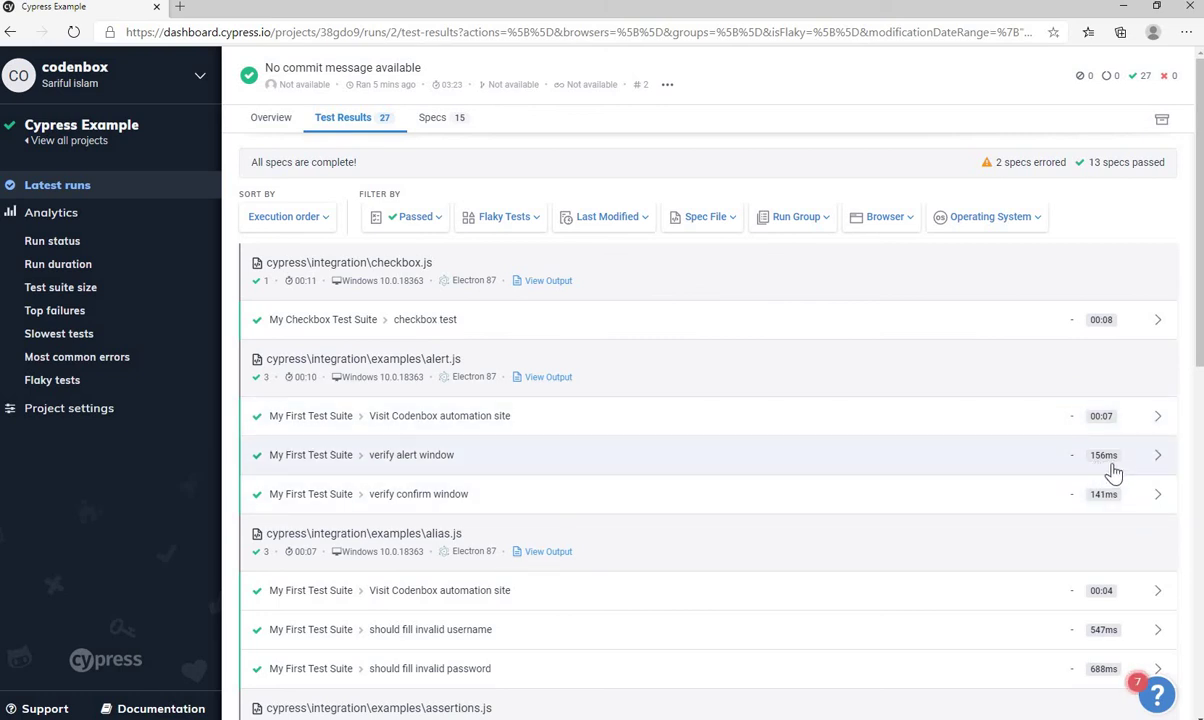
scroll(1065, 563, "down", 2)
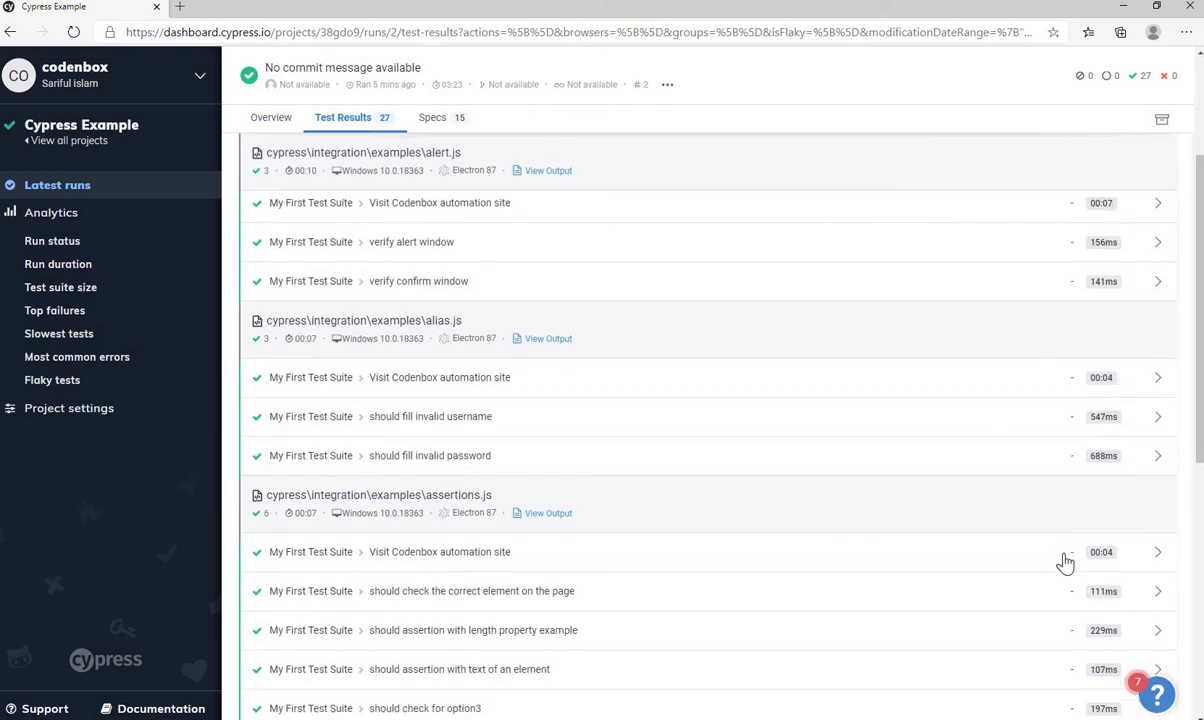
scroll(1065, 563, "down", 3)
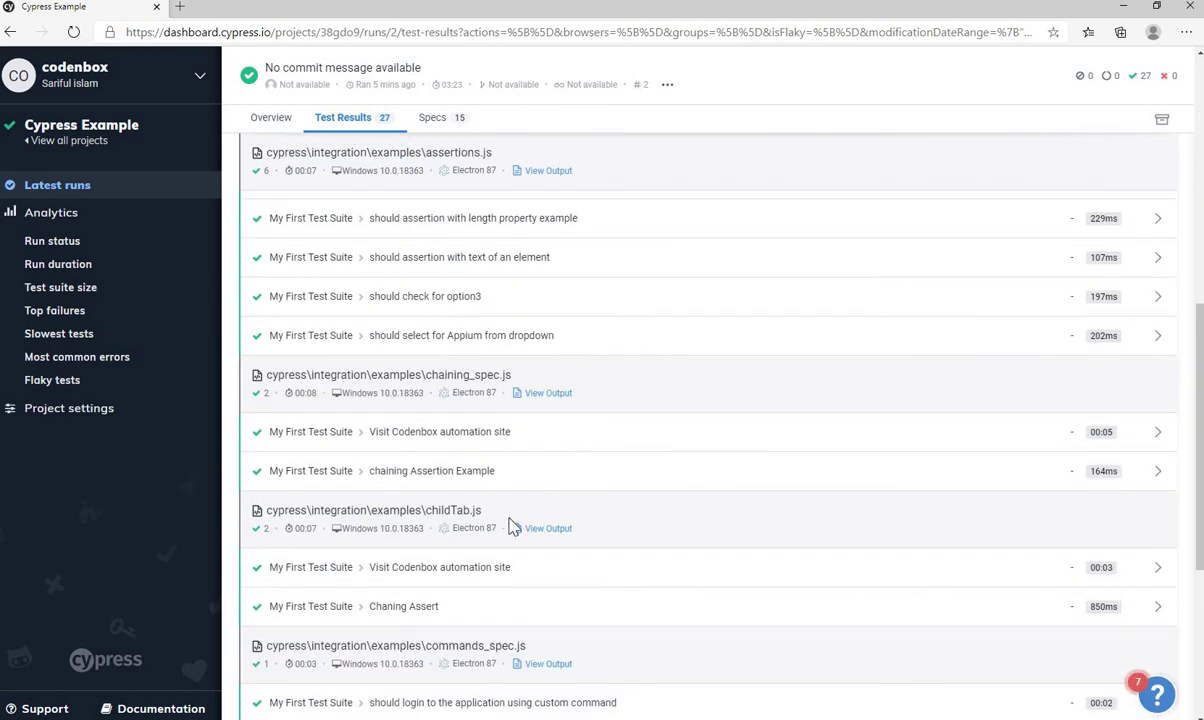
scroll(480, 510, "down", 2)
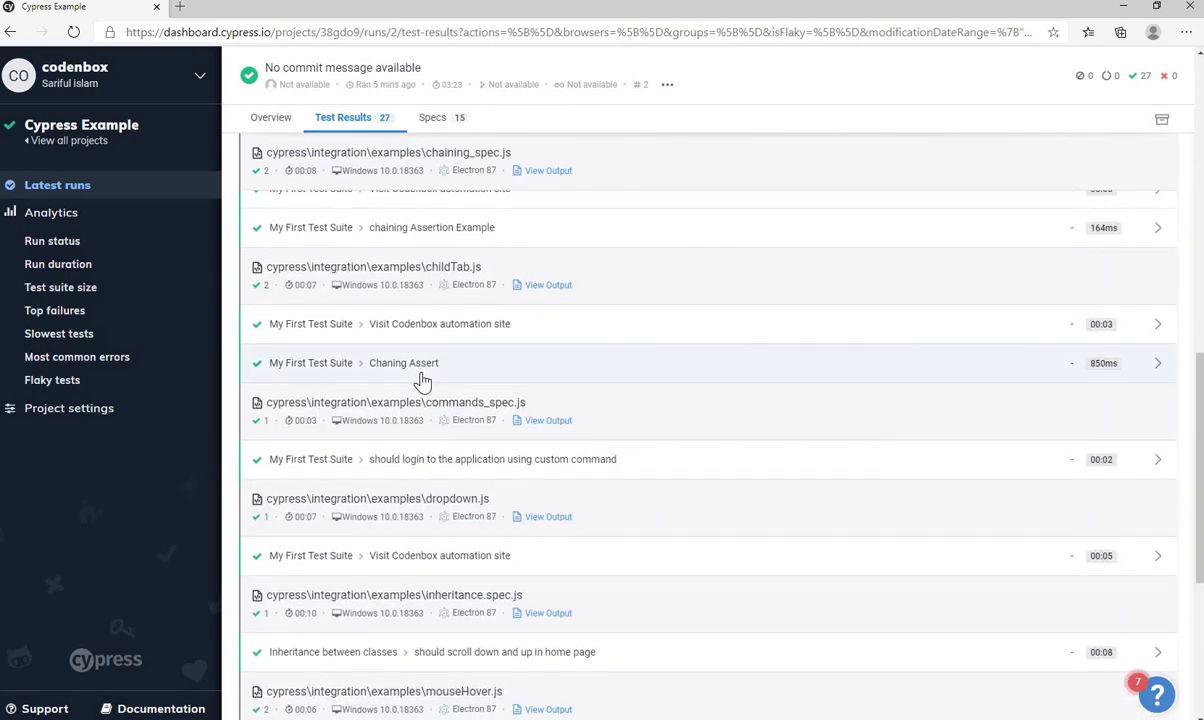
scroll(425, 470, "down", 1)
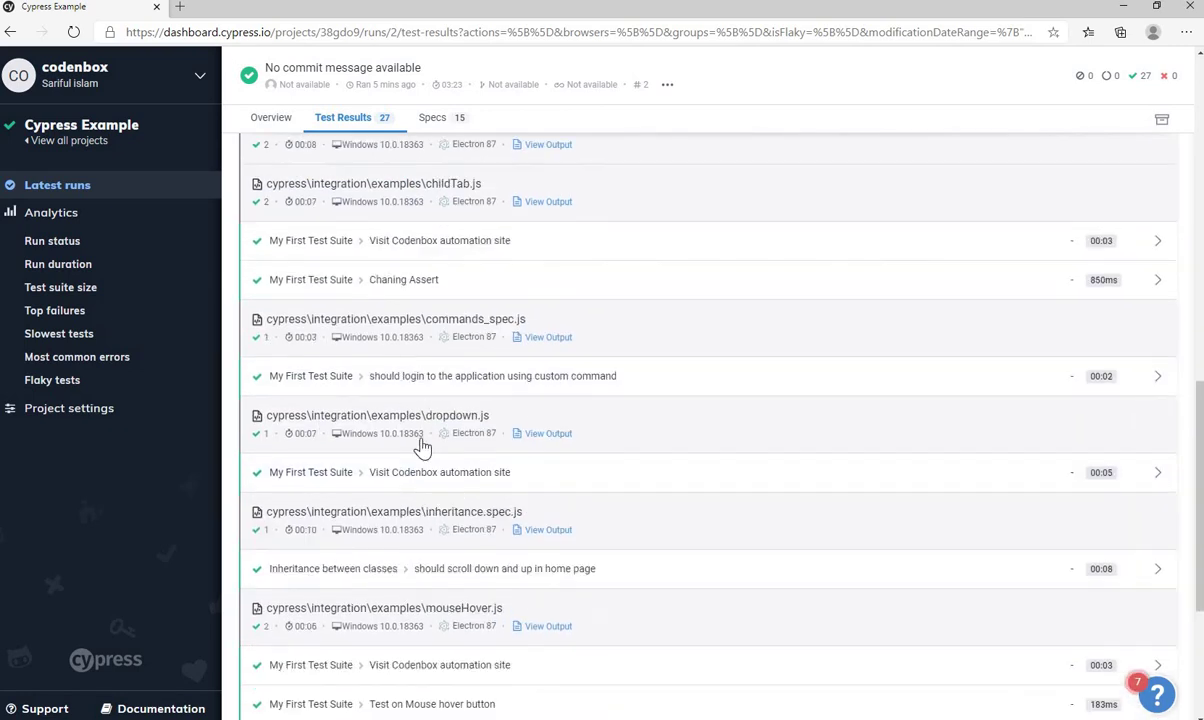
scroll(407, 480, "up", 3)
scroll(407, 480, "up", 2)
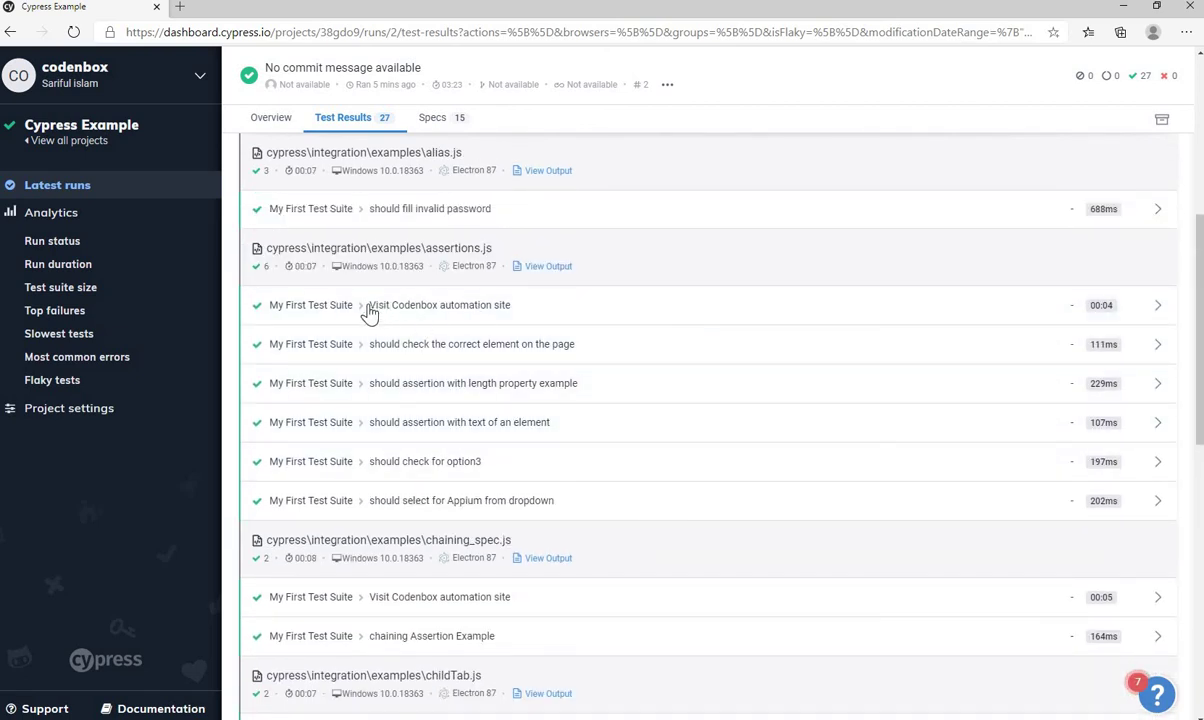
left_click(329, 316)
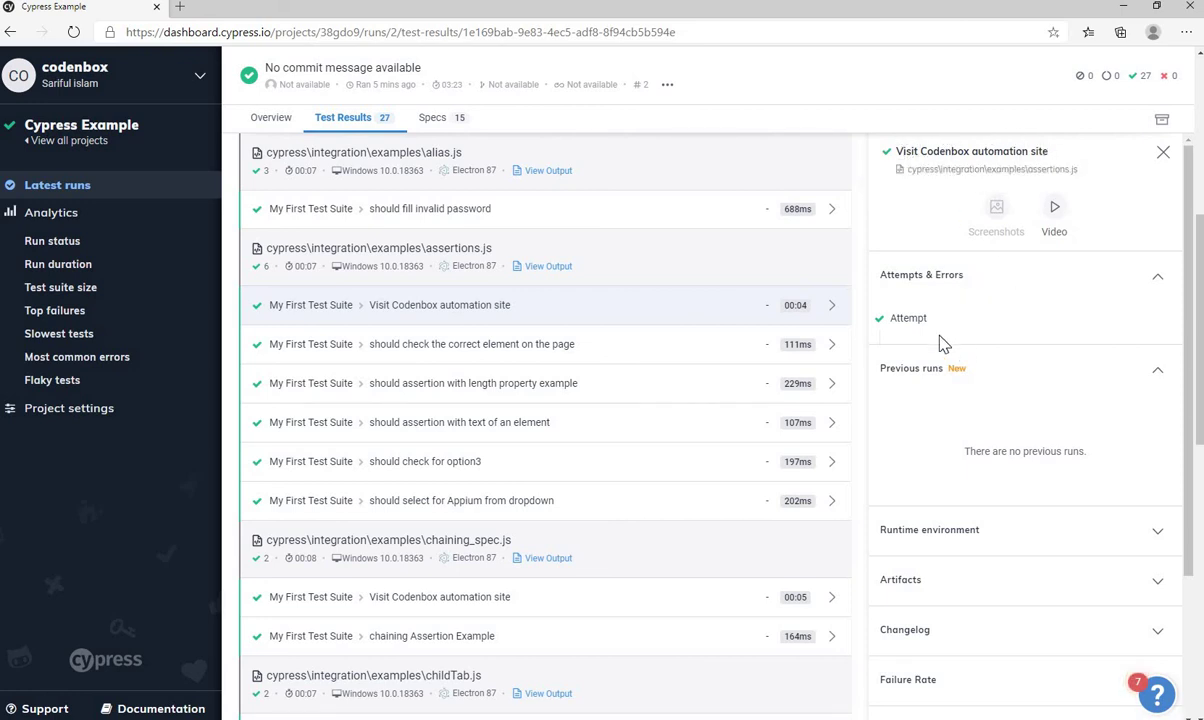
Watch the recorded video for assertions.js, close it, and check the test's runtime environment, including browser and operating system
left_click(1055, 209)
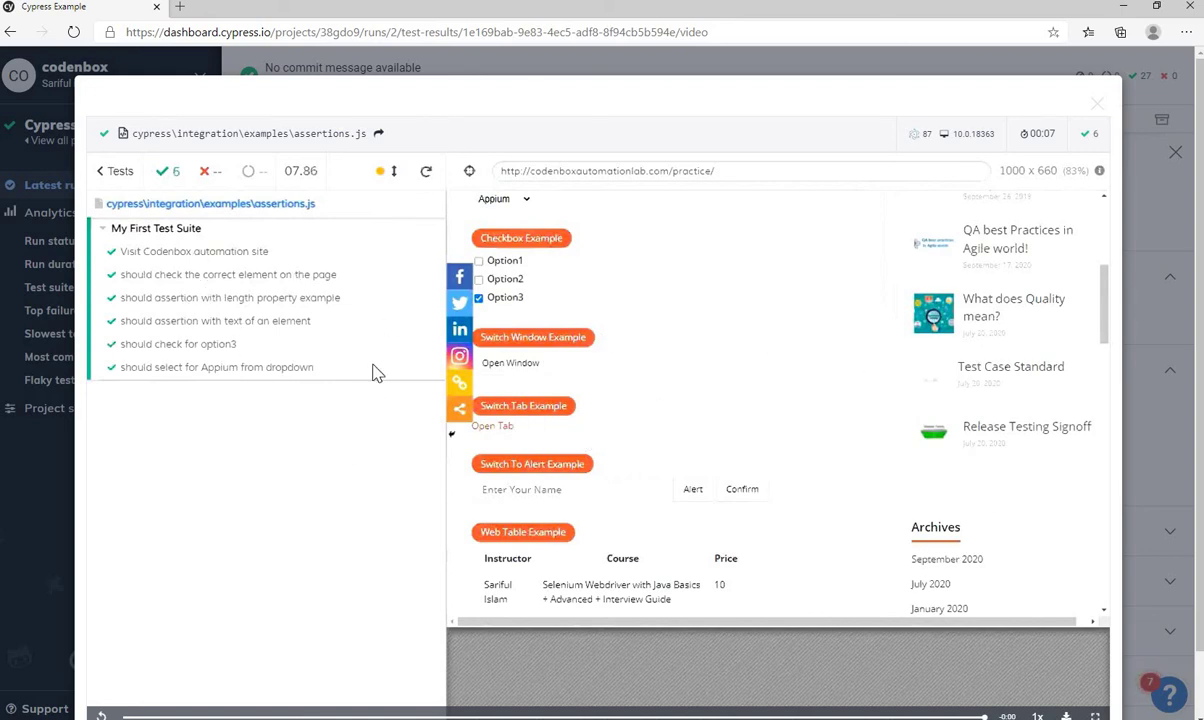
left_click(1096, 105)
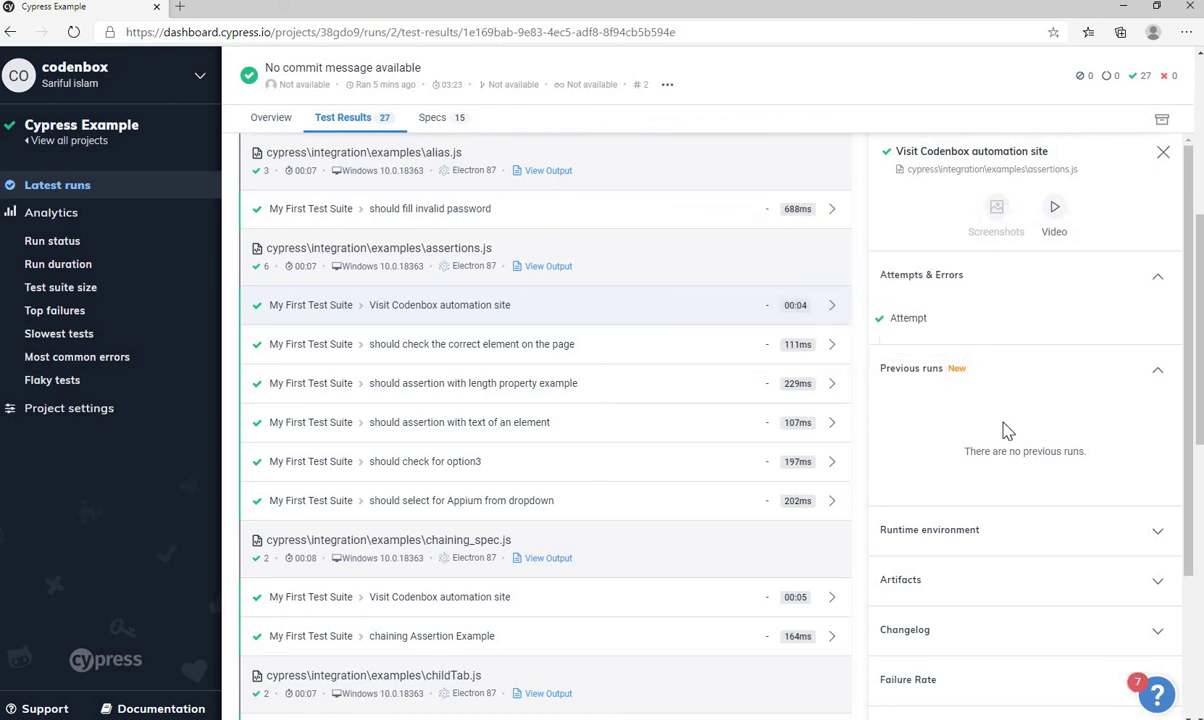
scroll(1000, 560, "down", 5)
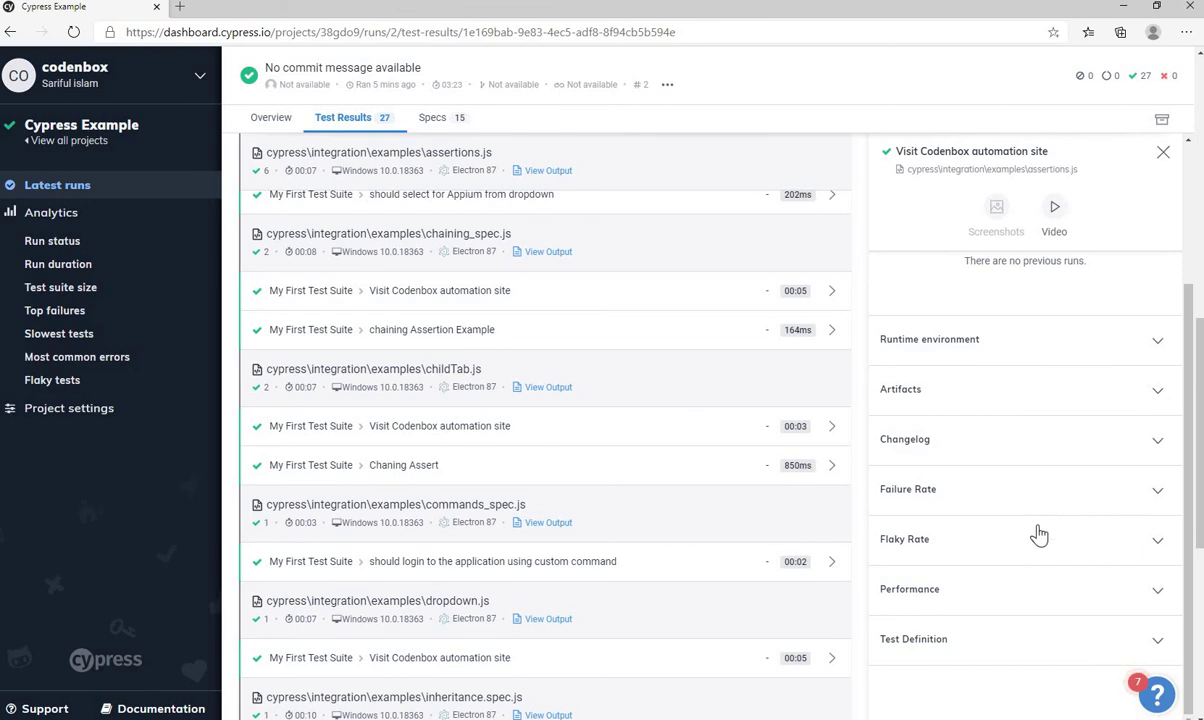
left_click(984, 345)
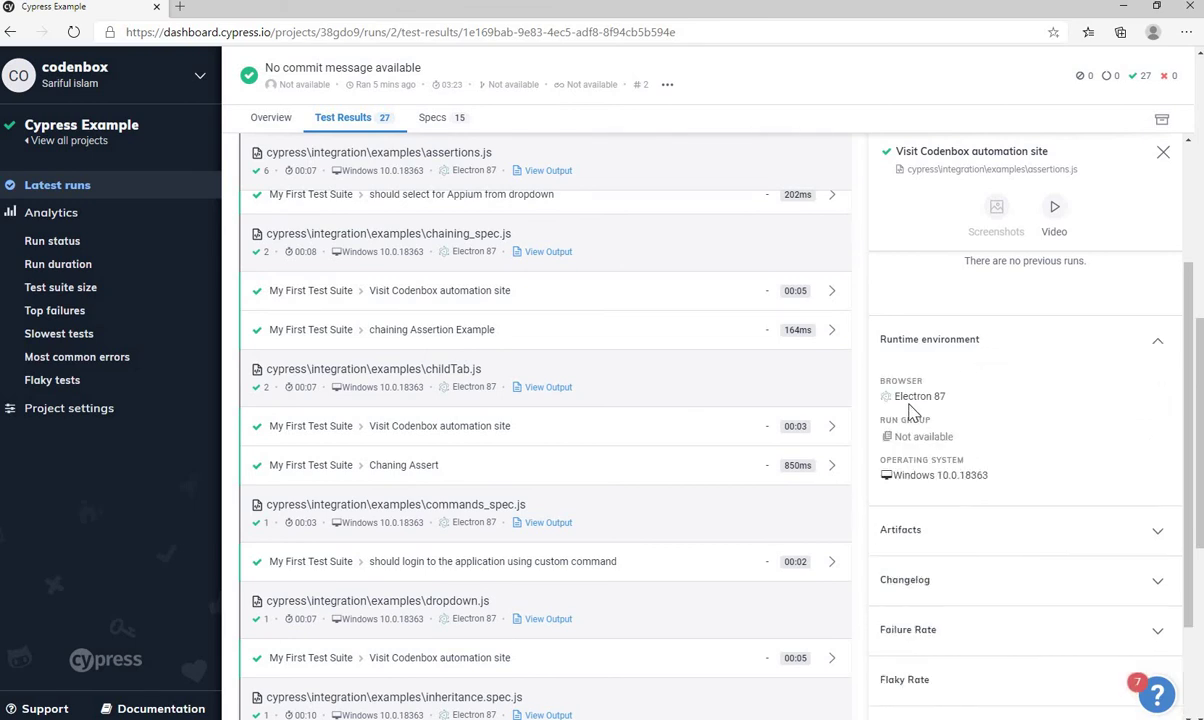
left_click_drag(899, 397, 946, 397)
triple_click(900, 477)
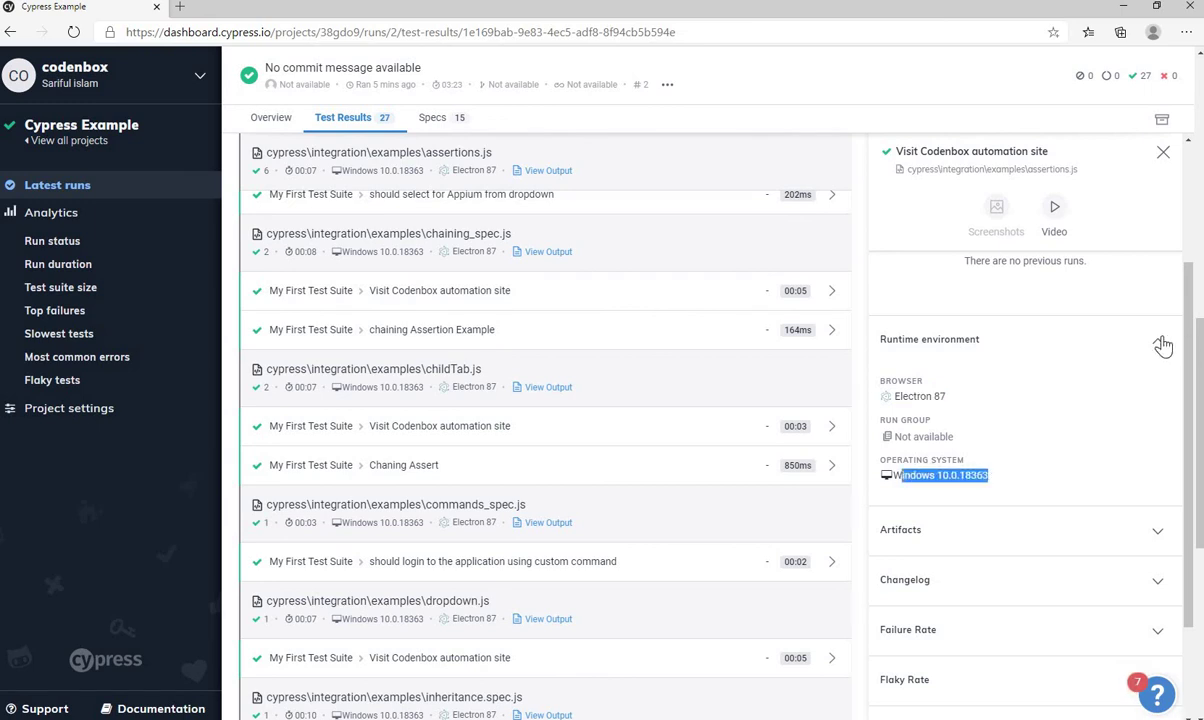
left_click(1157, 340)
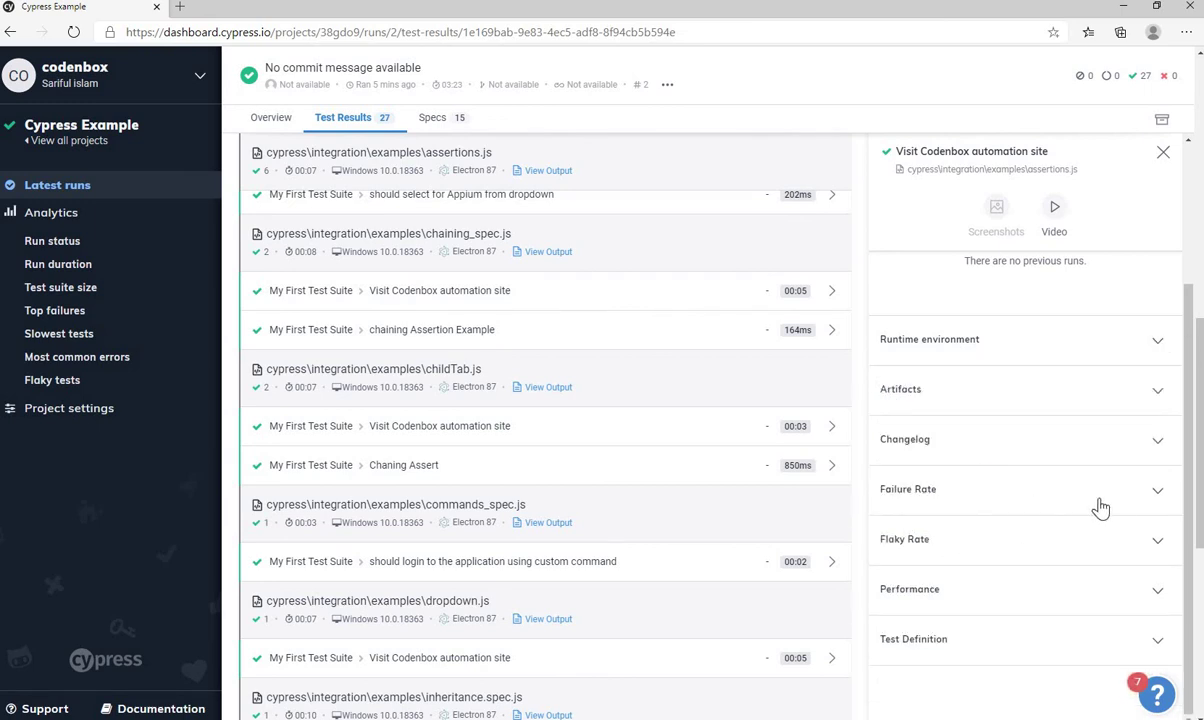
View the Flaky Rate section in the test's details and collapse it again
left_click(1129, 545)
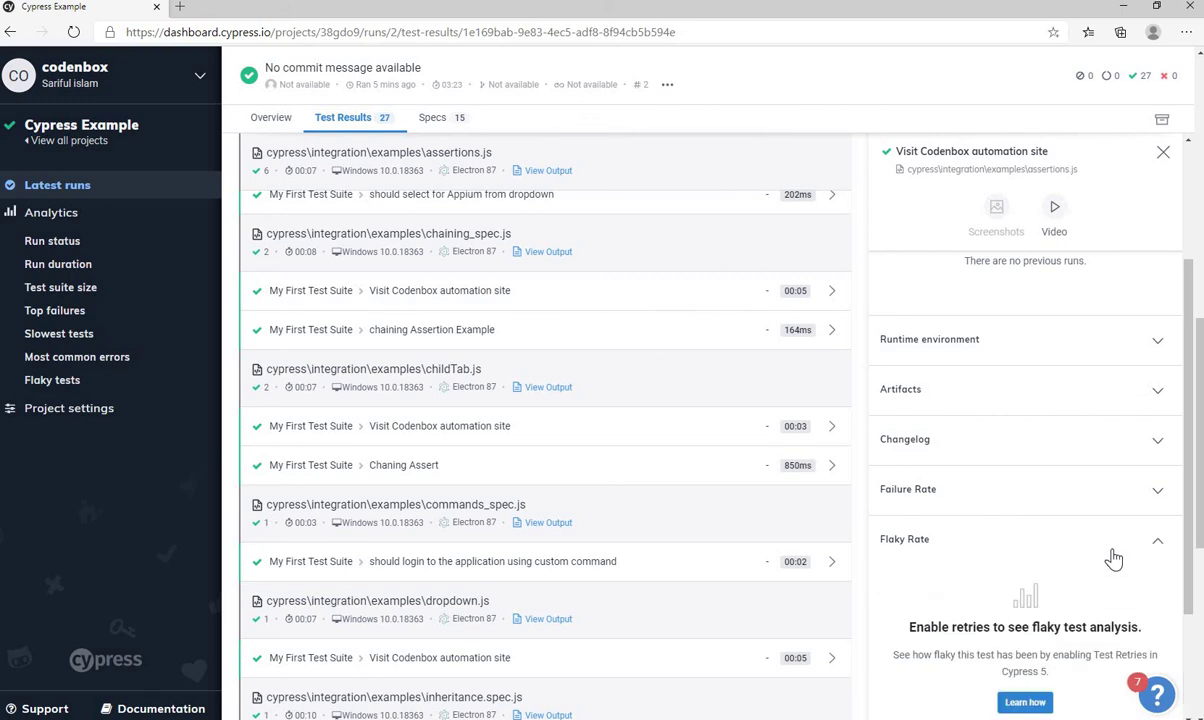
scroll(1190, 507, "down", 2)
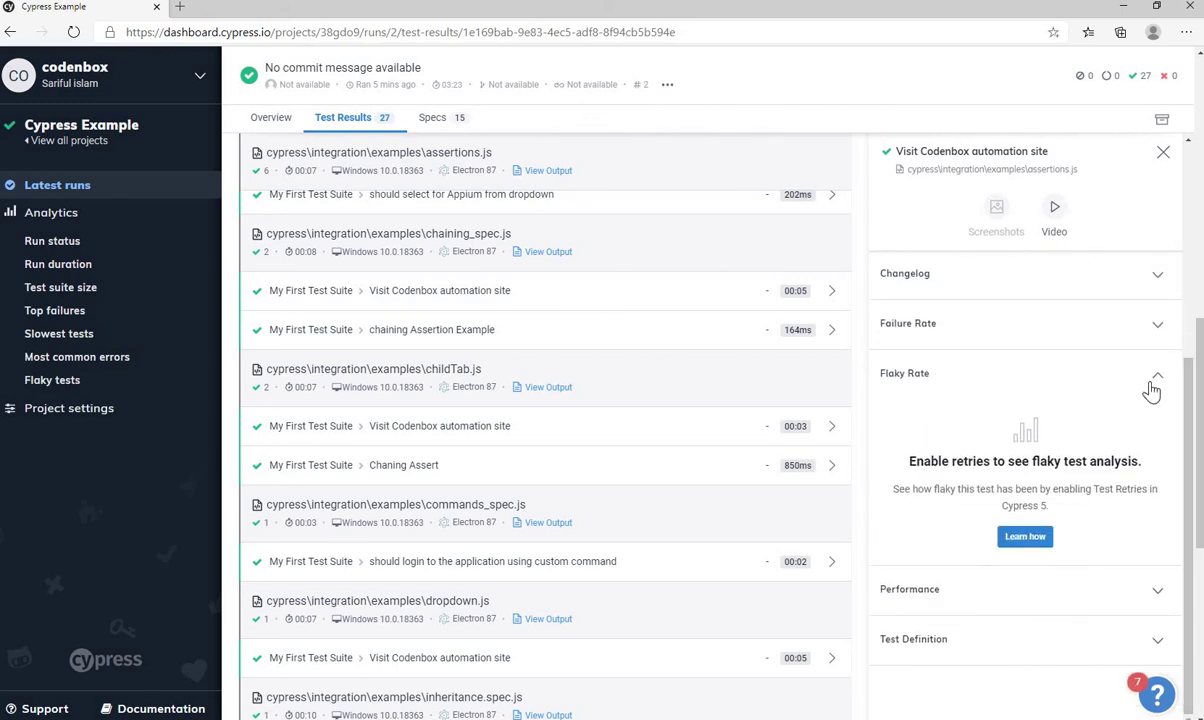
left_click(1088, 375)
scroll(845, 600, "down", 2)
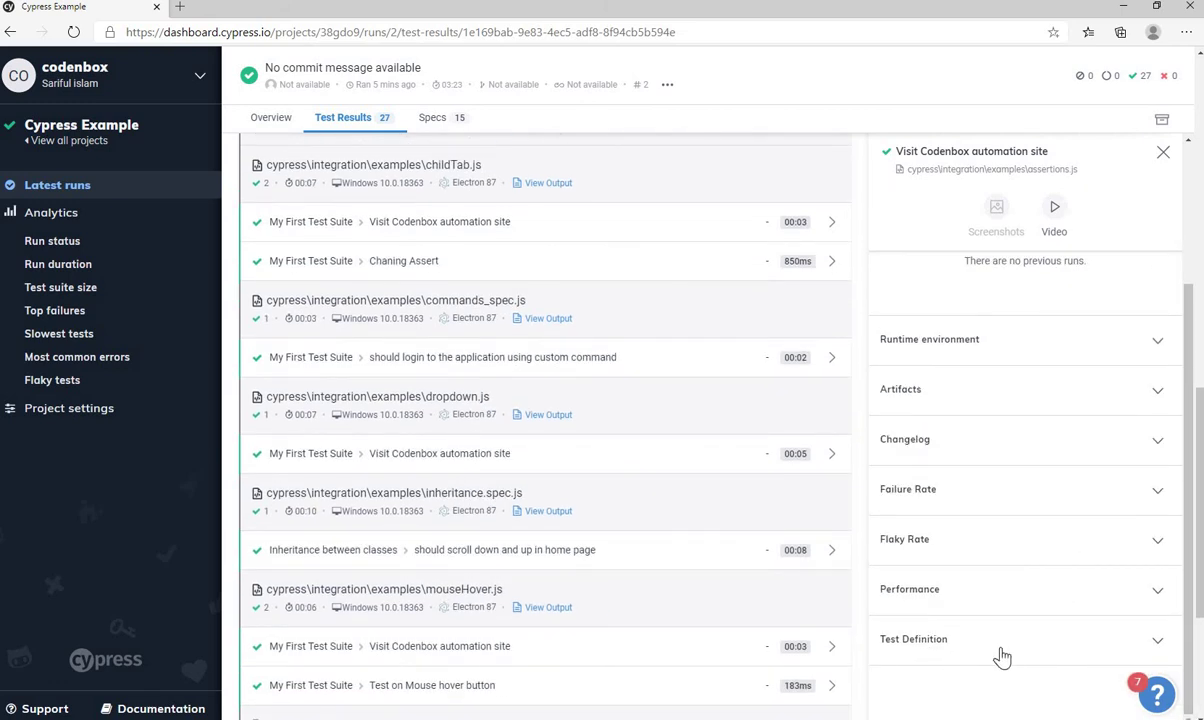
Review the test's code under Test Definition and close the test details
left_click(951, 639)
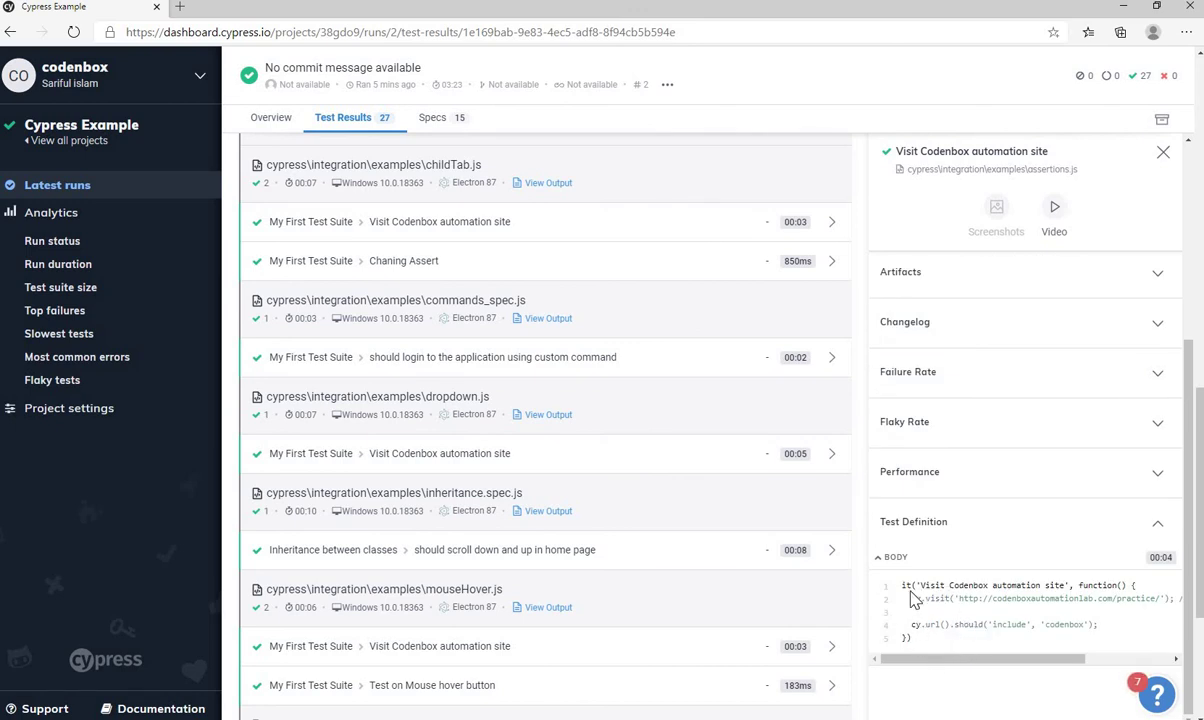
triple_click(916, 642)
mouse_move(985, 661)
left_mouse_down()
mouse_move(1094, 660)
mouse_move(995, 664)
left_mouse_up()
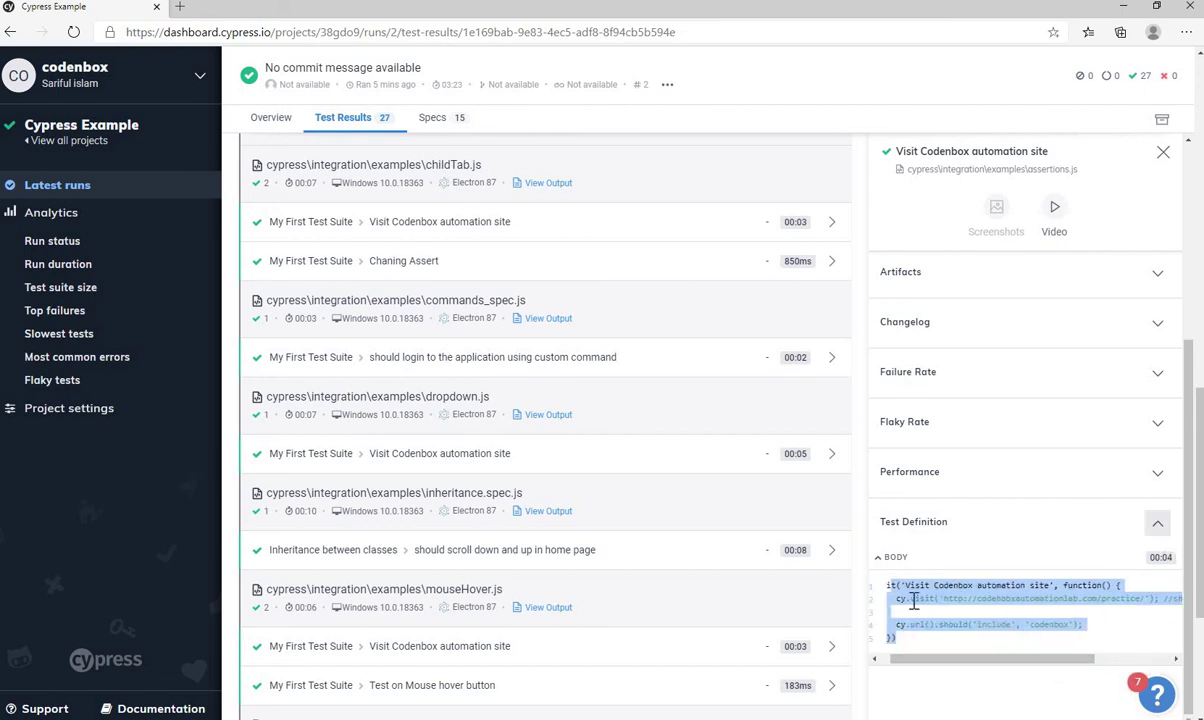
left_click(1163, 152)
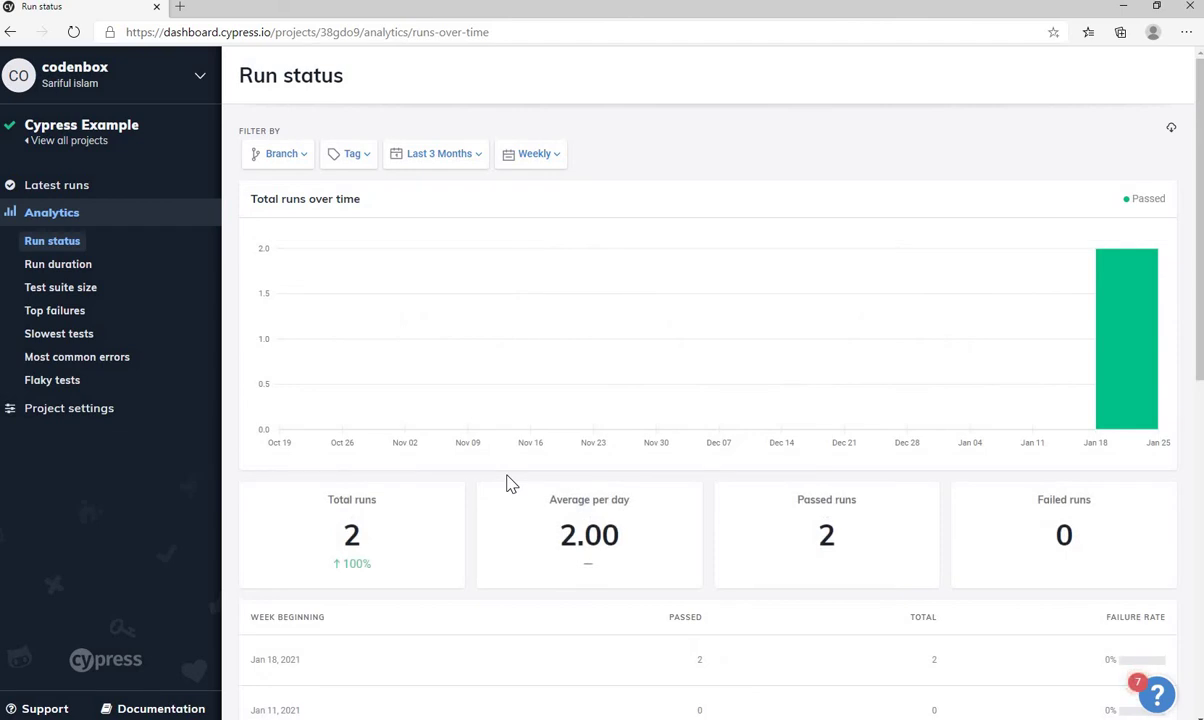
Examine the Run status analytics: the runs-over-time chart, the total, average and passed runs, and the weekly breakdown
mouse_move(1133, 432)
mouse_move(349, 505)
scroll(857, 533, "down", 1)
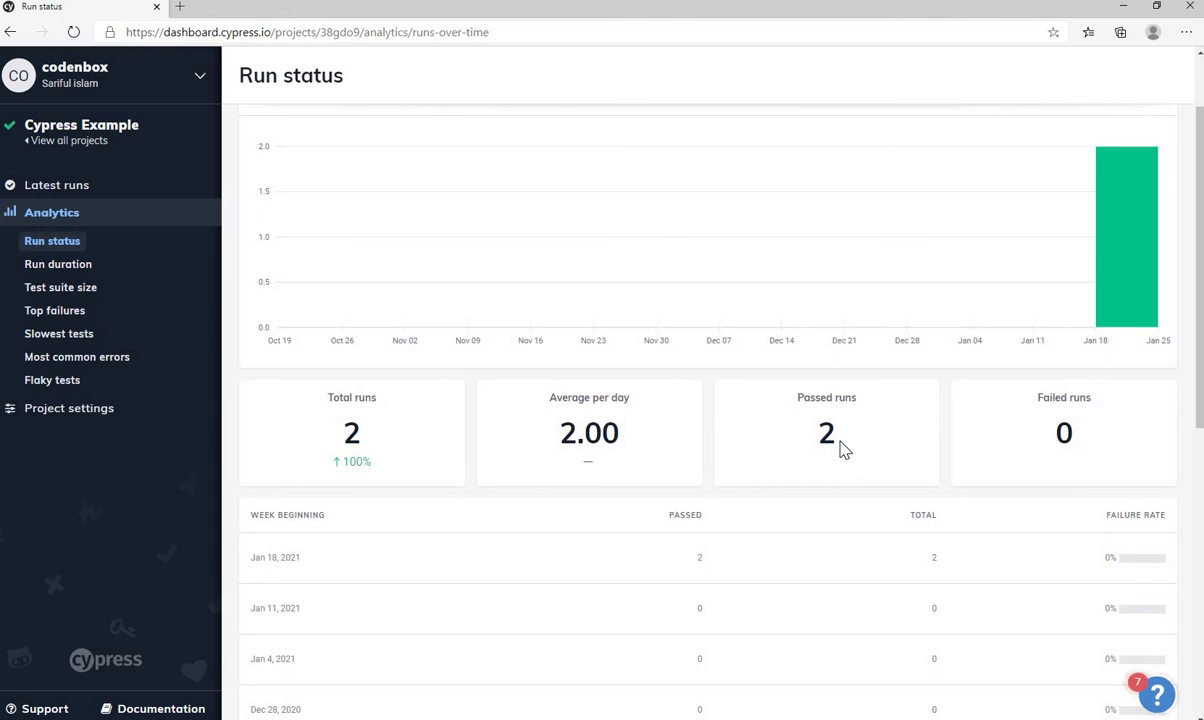
scroll(696, 372, "down", 2)
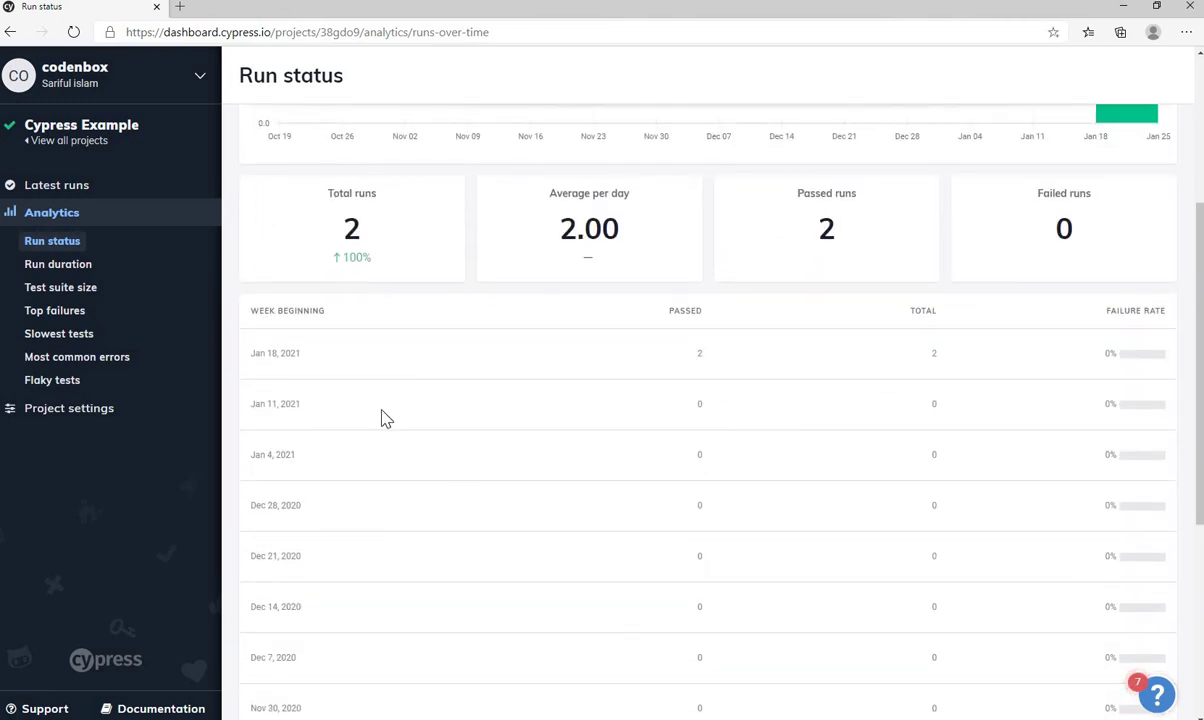
left_click_drag(255, 353, 335, 380)
Open the Run duration analytics and examine the average run duration and the weekly runtime table
left_click(58, 264)
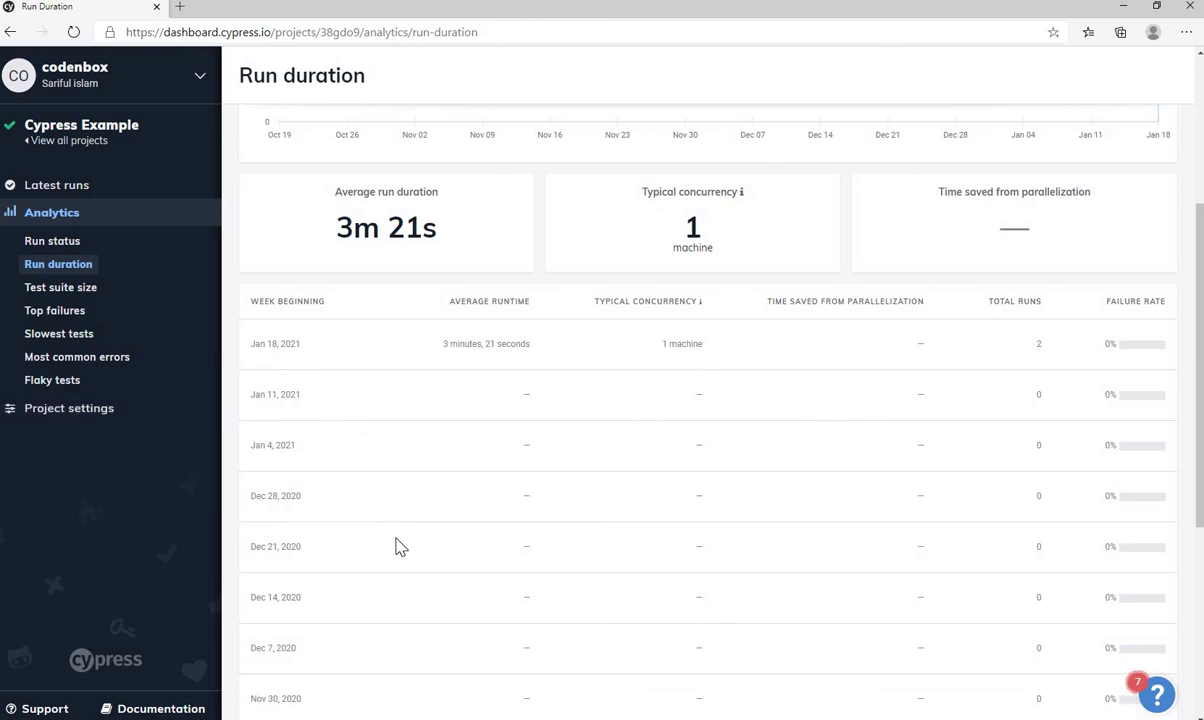
scroll(398, 547, "up", 1)
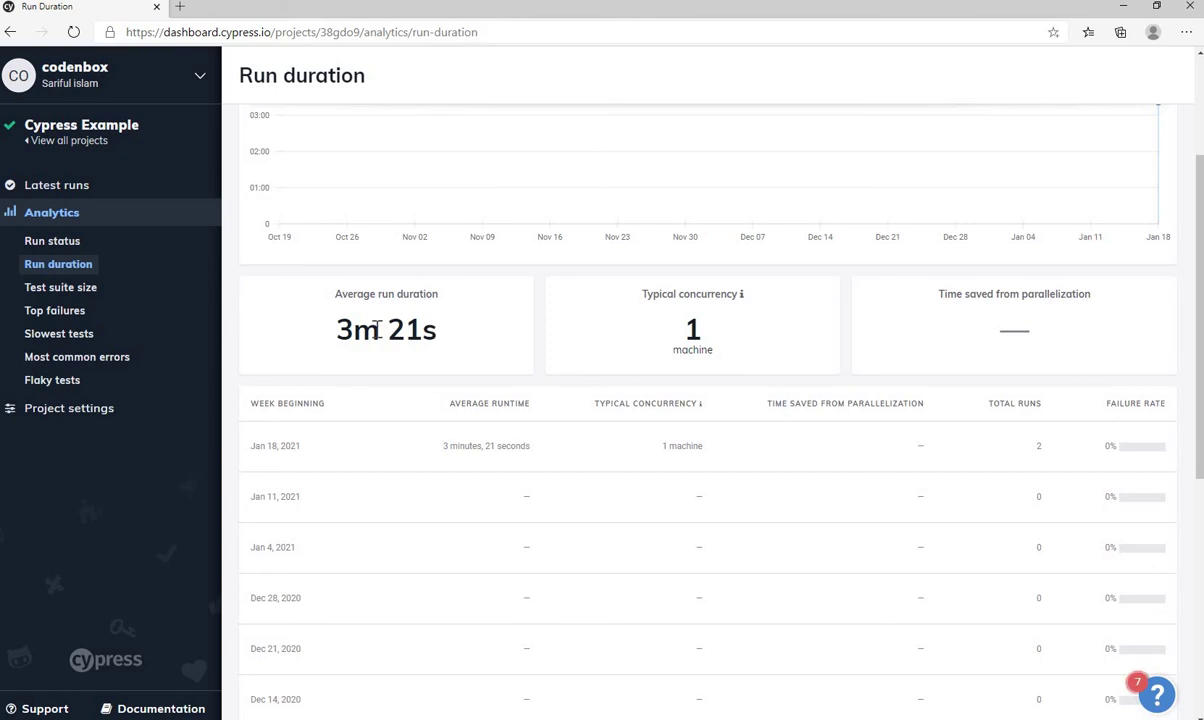
left_click_drag(377, 330, 337, 328)
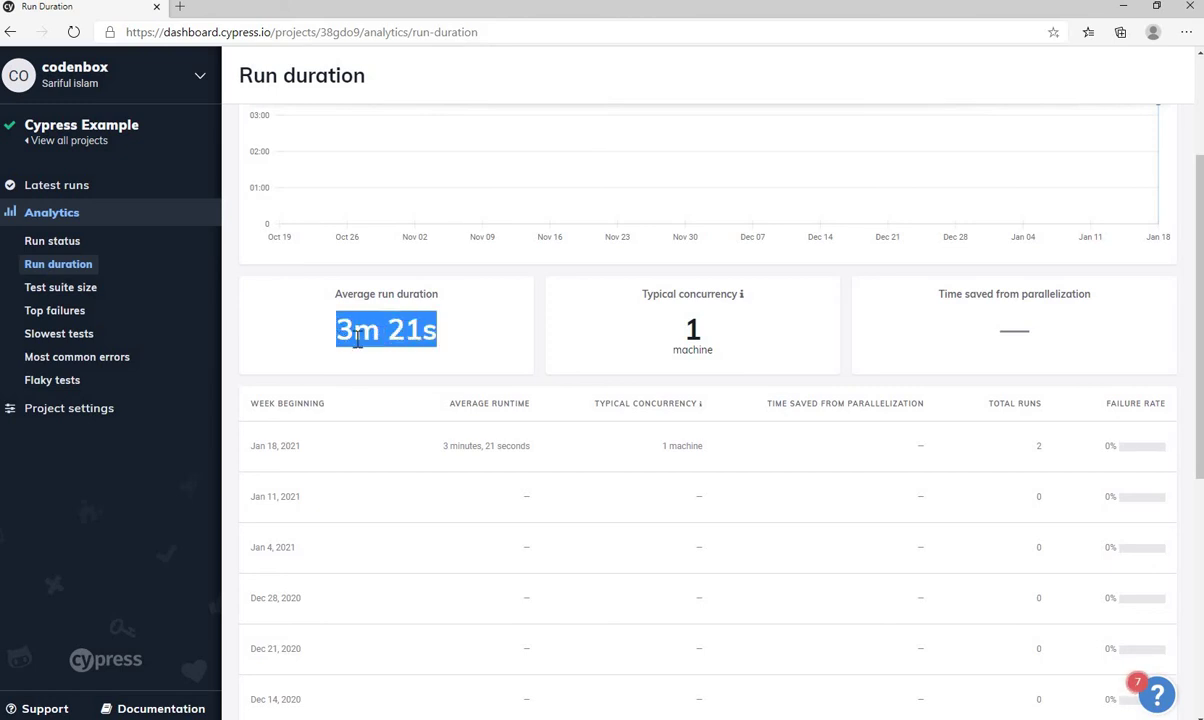
scroll(446, 537, "down", 2)
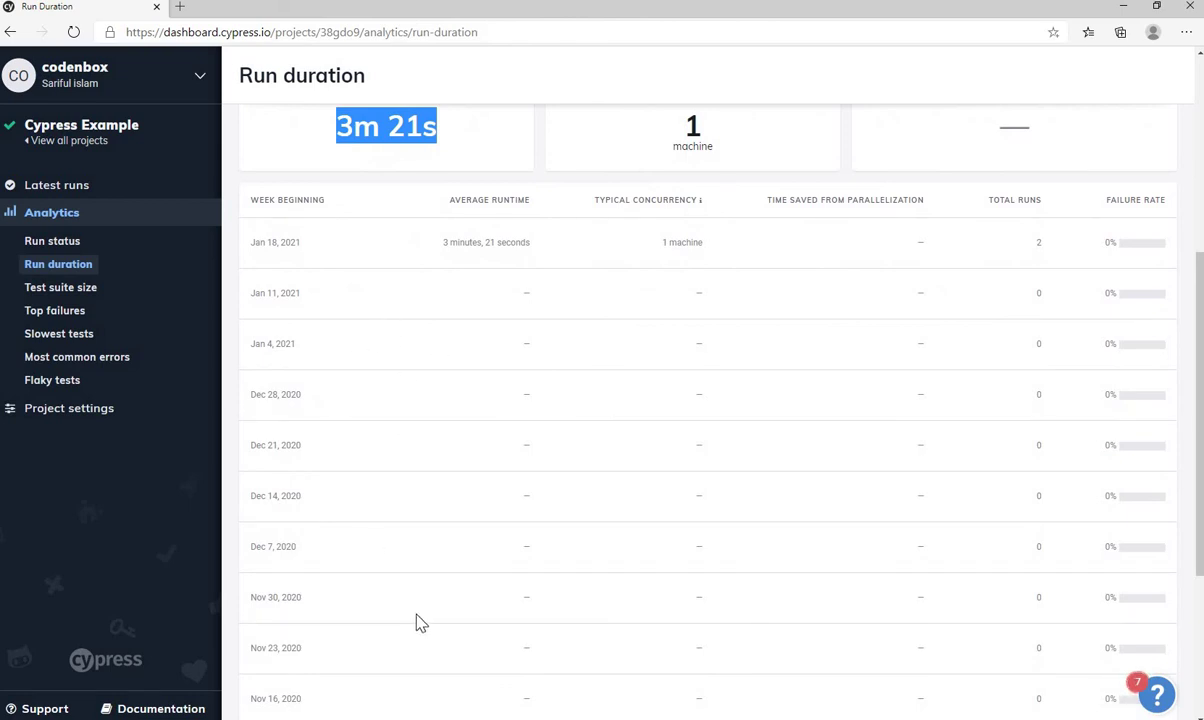
Open the Test suite size analytics and examine the total test cases, spec files and size-over-time chart
scroll(421, 610, "up", 3)
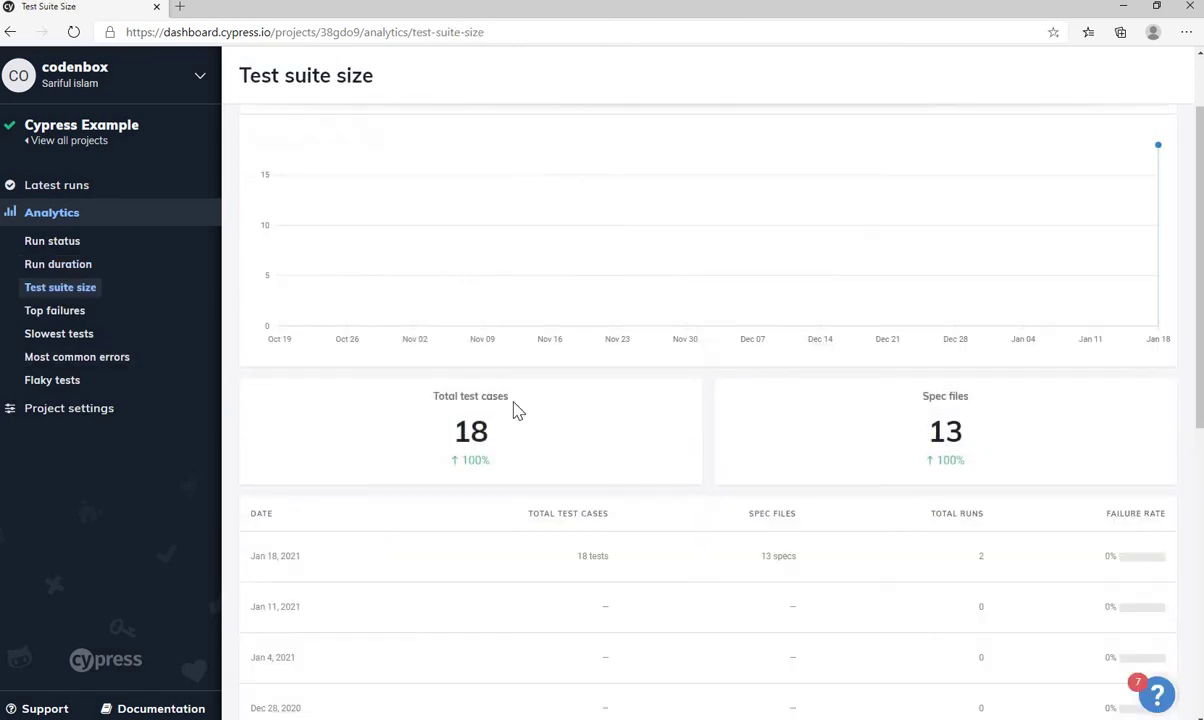
double_click(472, 432)
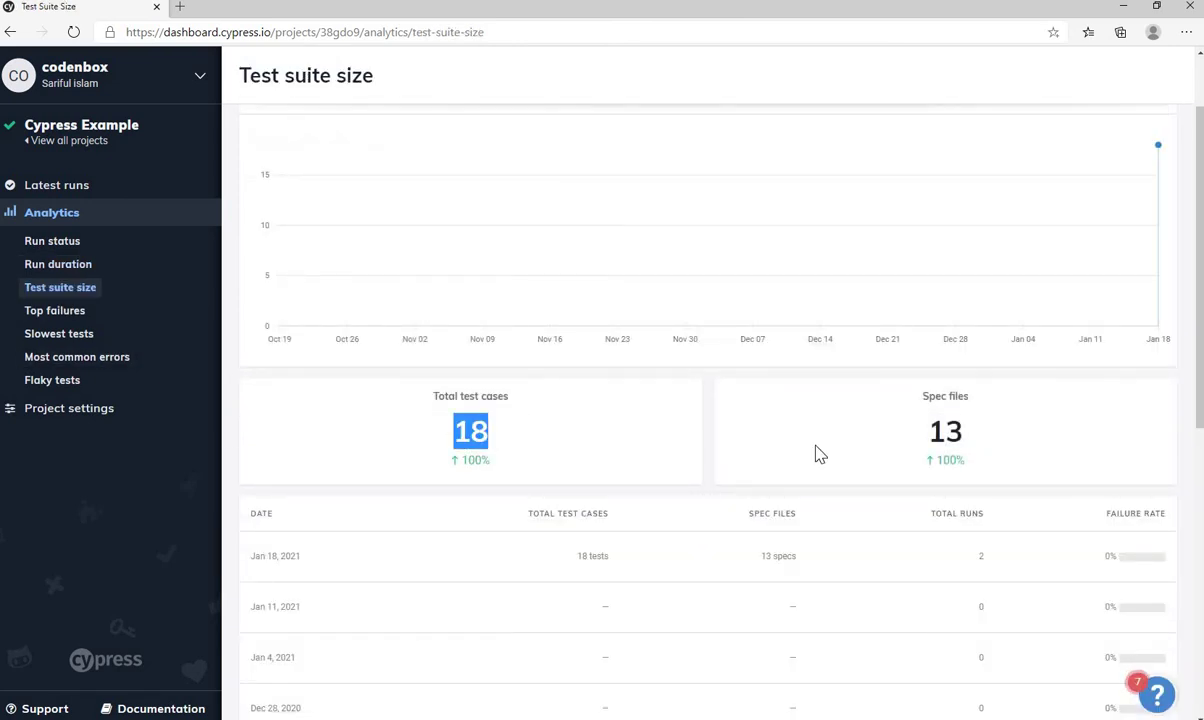
double_click(962, 434)
left_click(548, 457)
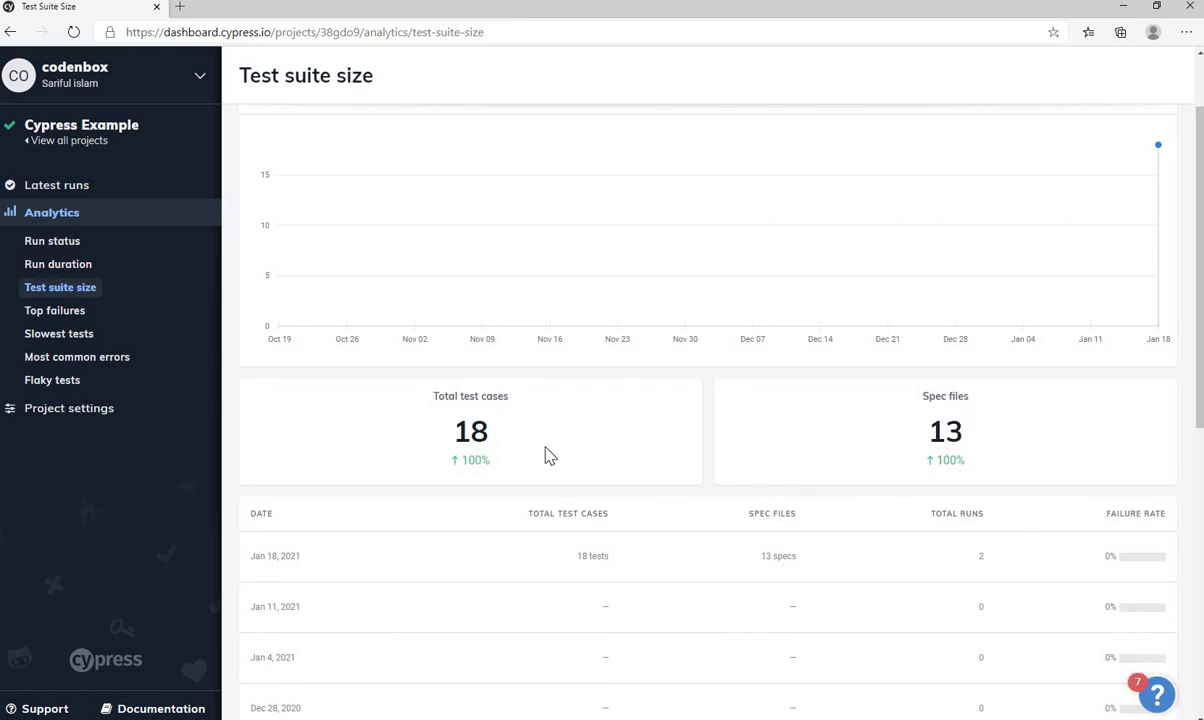
double_click(472, 432)
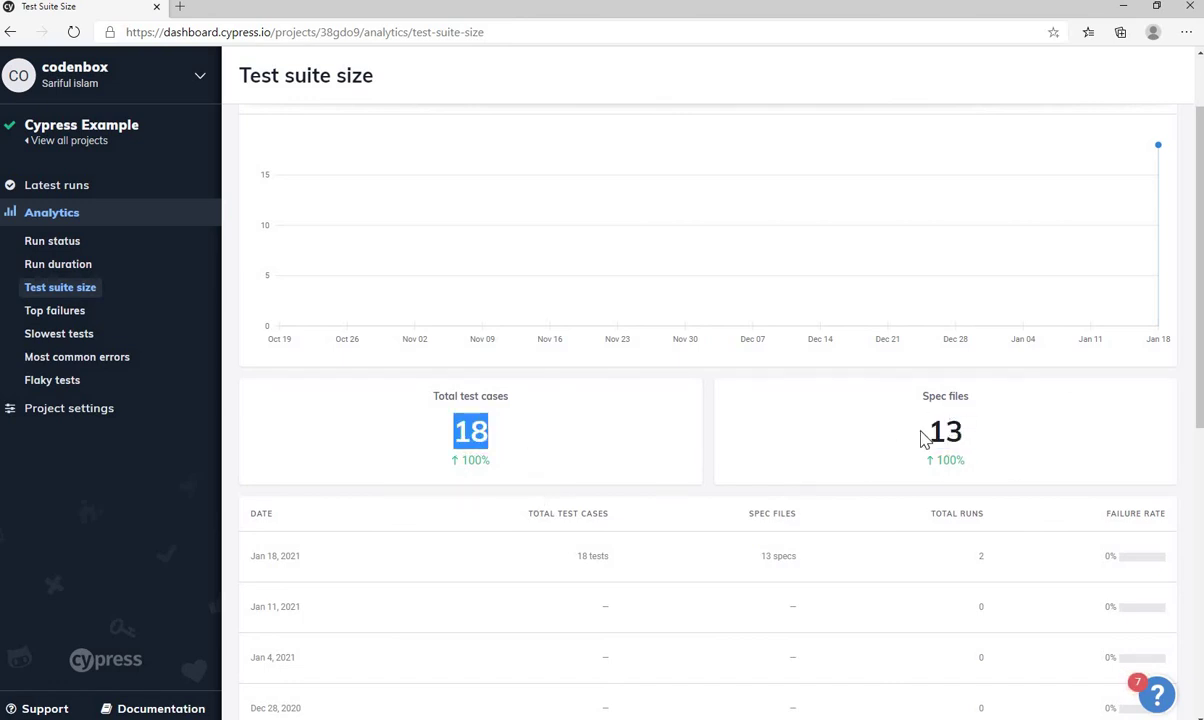
left_click(541, 432)
scroll(538, 430, "up", 1)
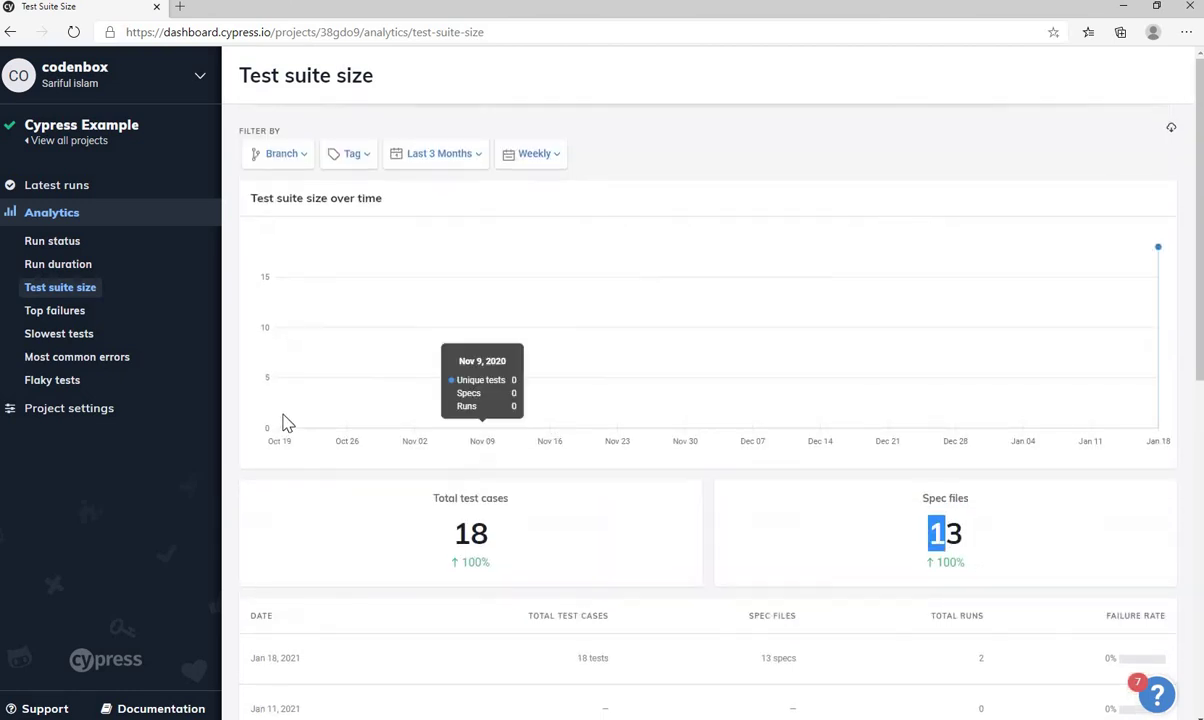
Check the Top failures analytics, and examine the number of test cases and the ranked durations under Slowest tests
left_click(60, 313)
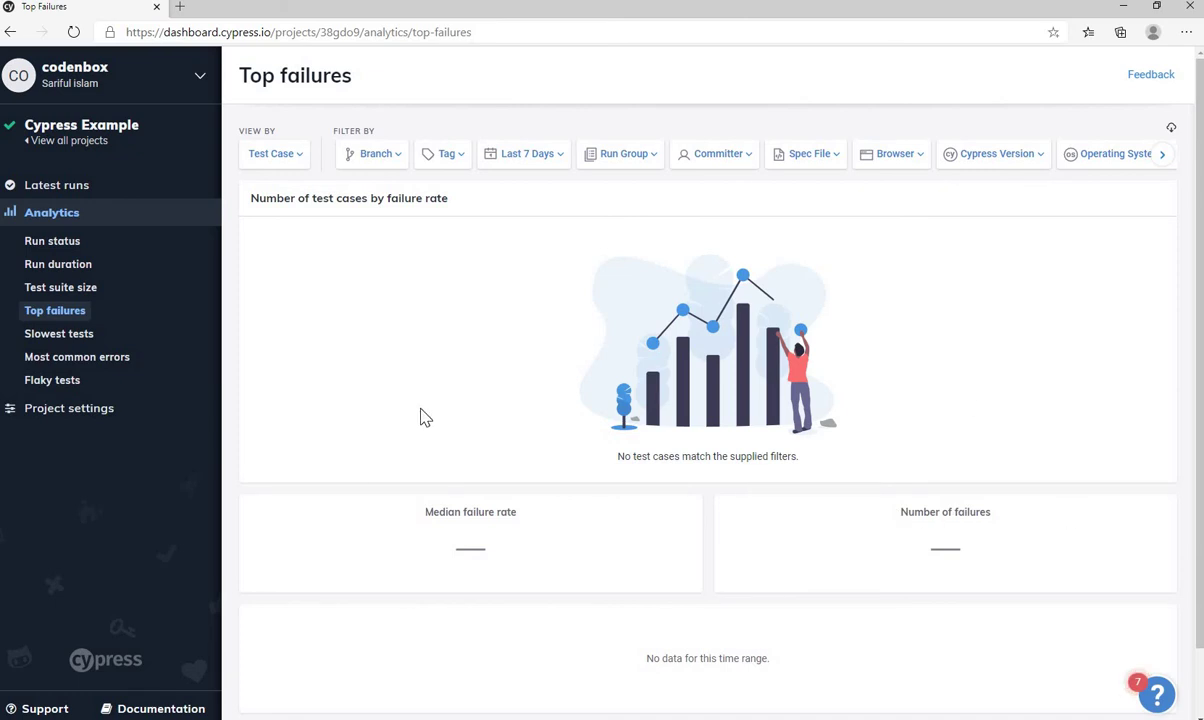
left_click(60, 334)
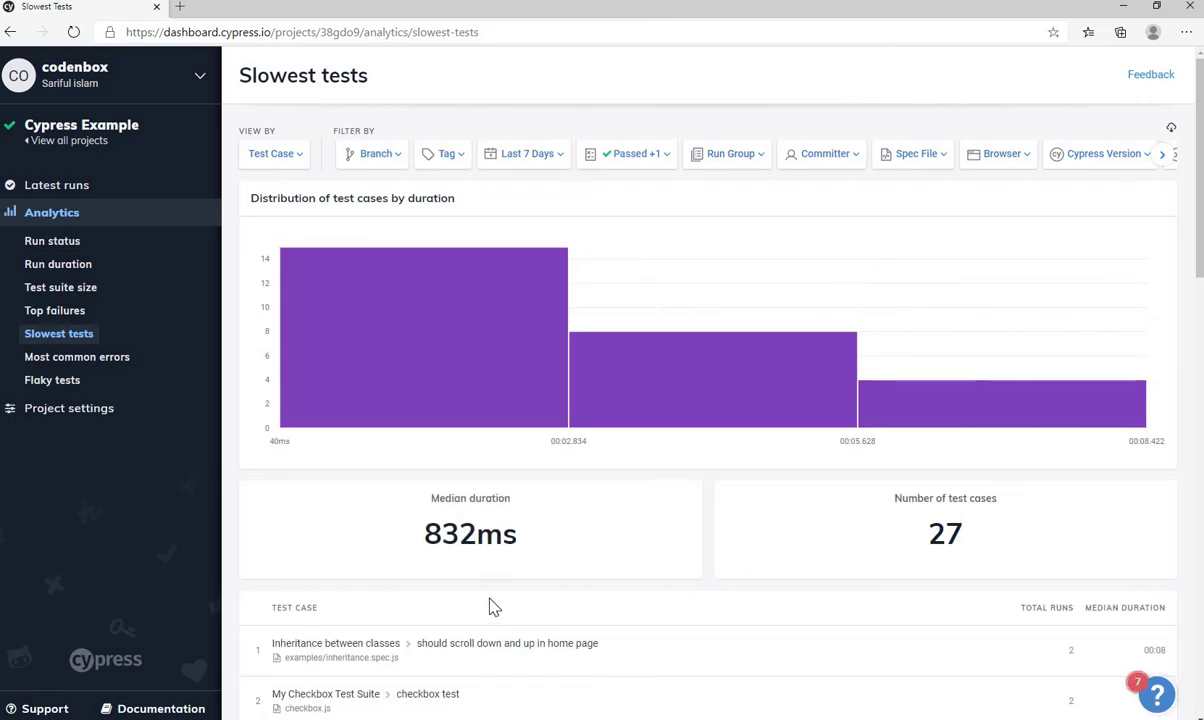
double_click(975, 543)
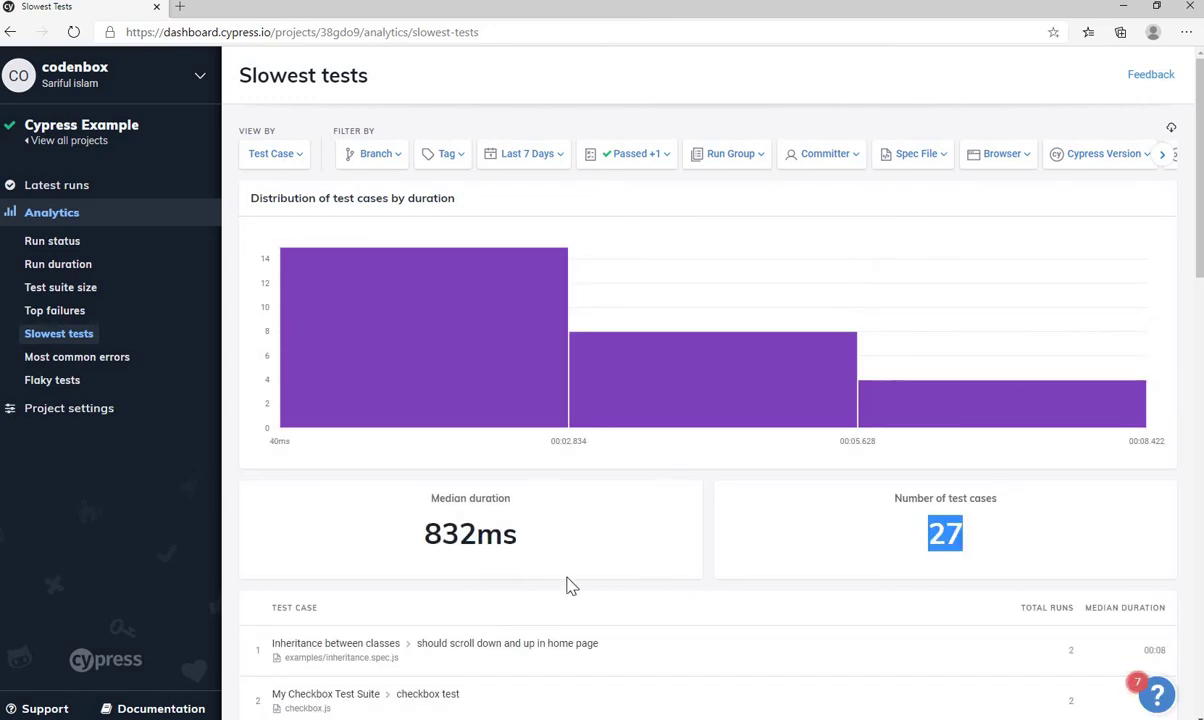
scroll(524, 585, "down", 9)
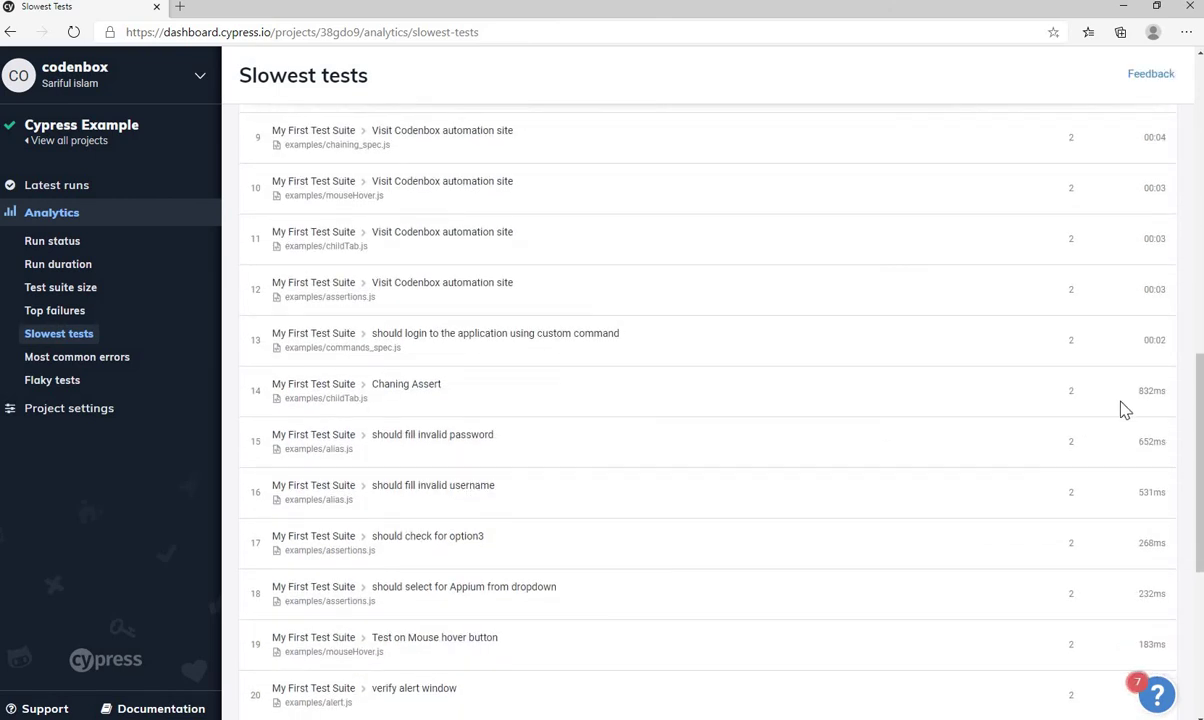
scroll(1140, 400, "up", 5)
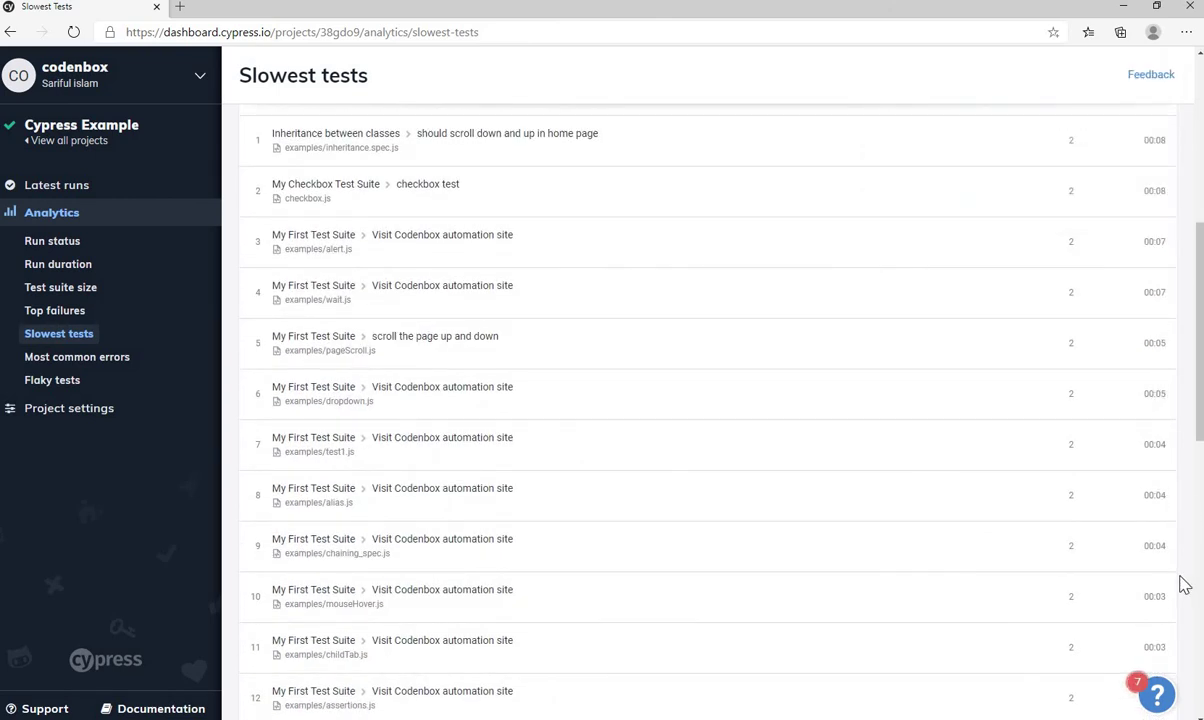
scroll(1150, 578, "down", 6)
scroll(1125, 578, "up", 7)
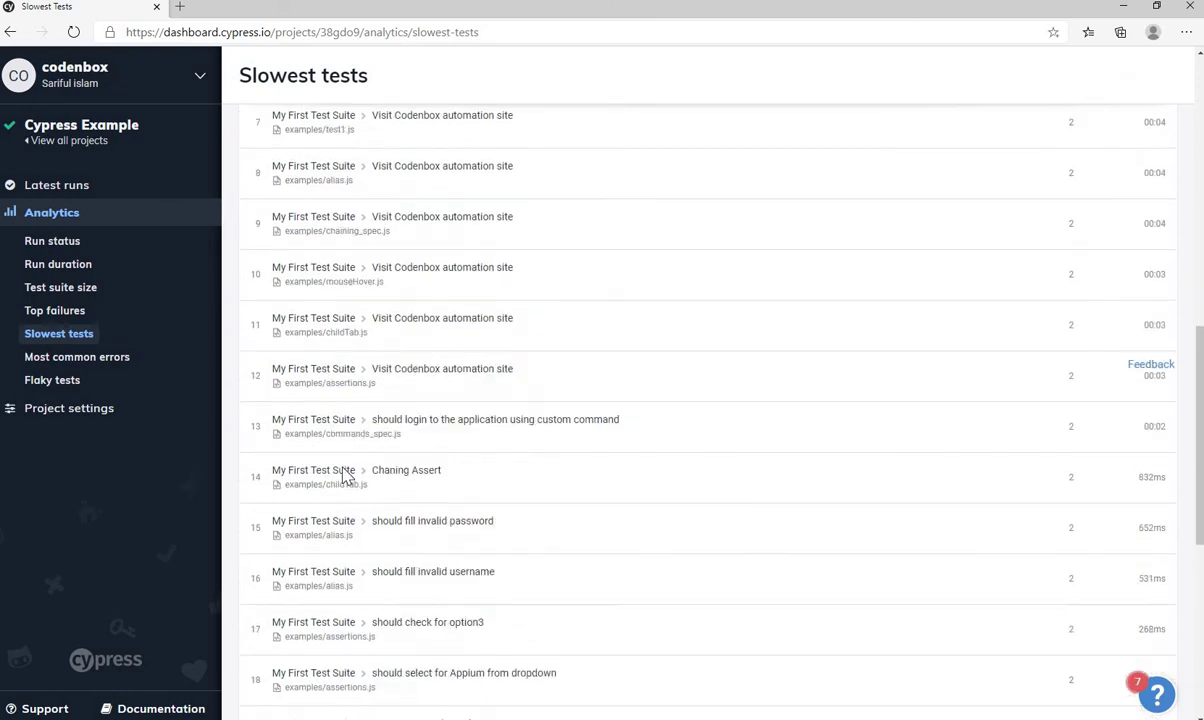
Check the Most common errors and Flaky tests analytics, and return to the project's Latest runs
left_click(95, 358)
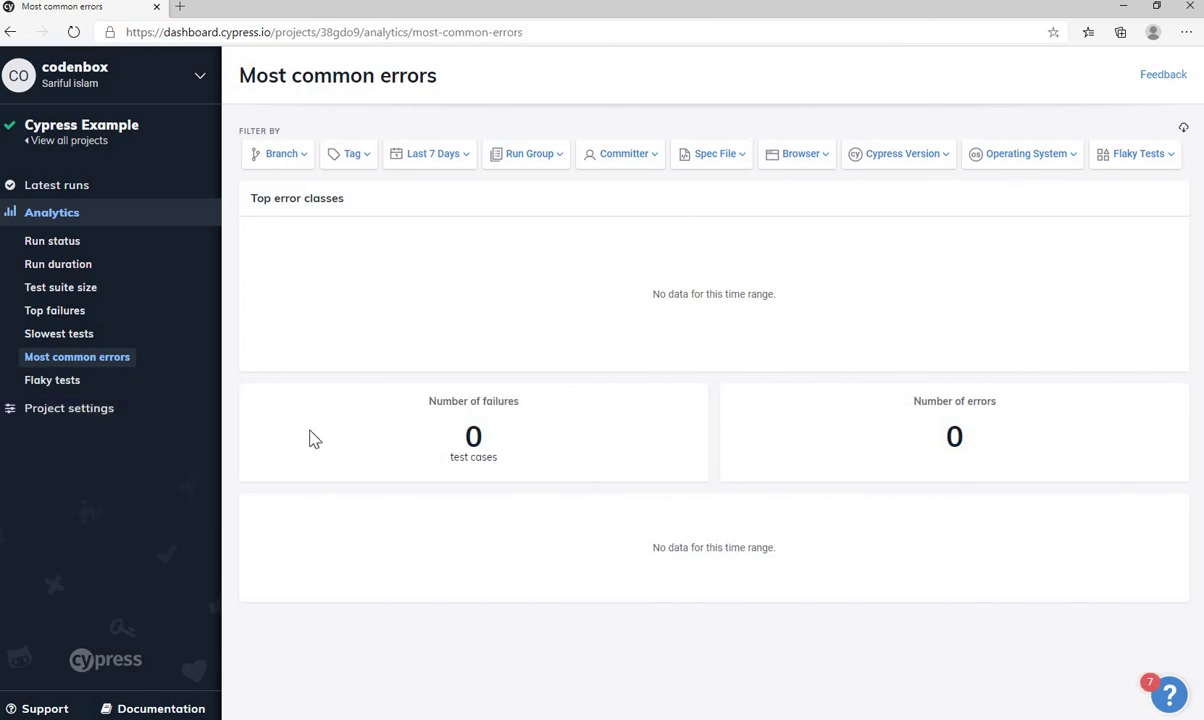
left_click(76, 382)
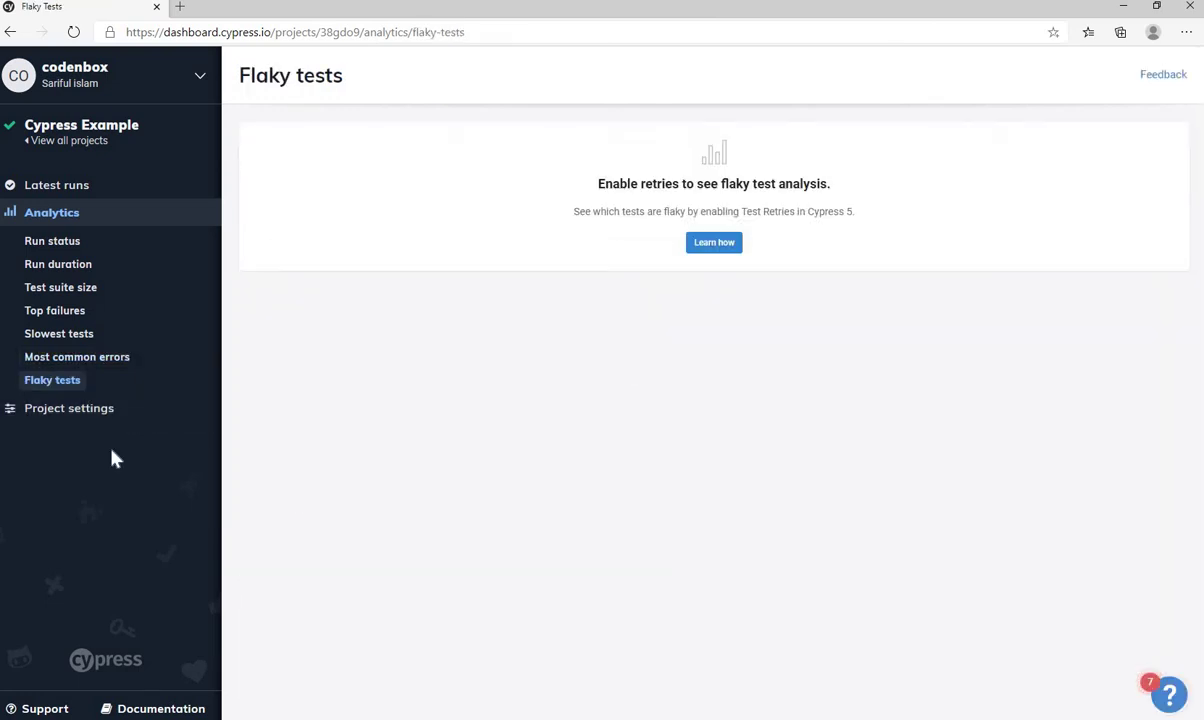
left_click(50, 185)
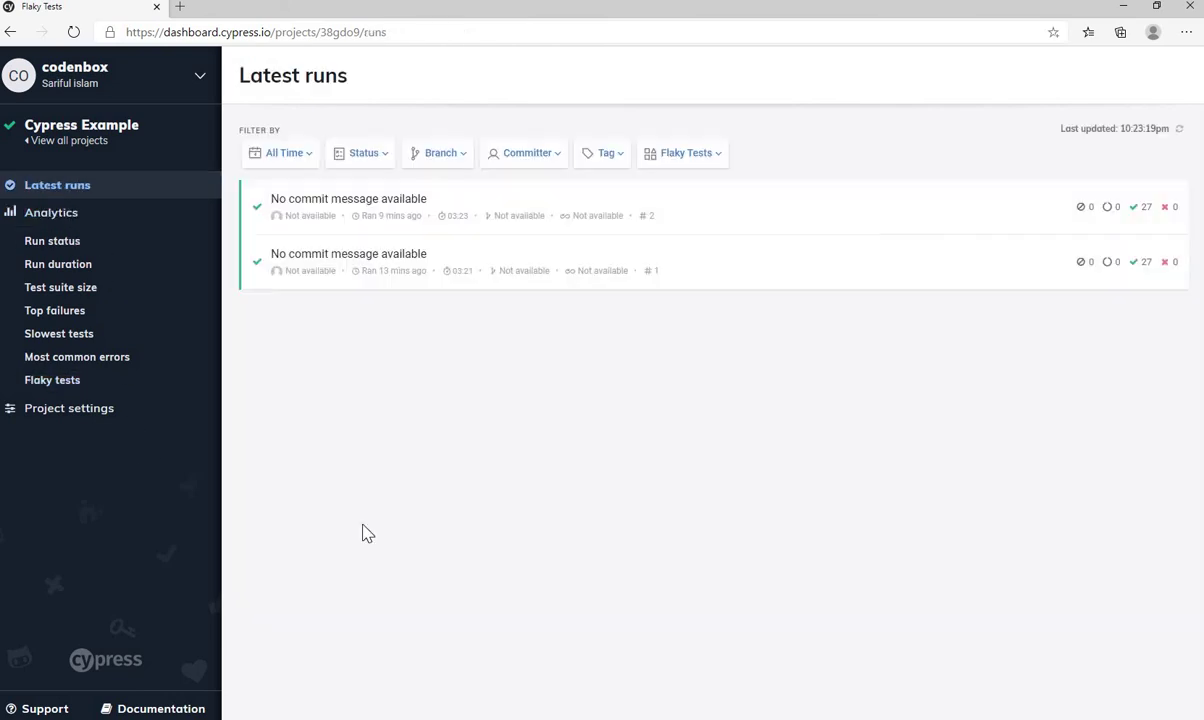